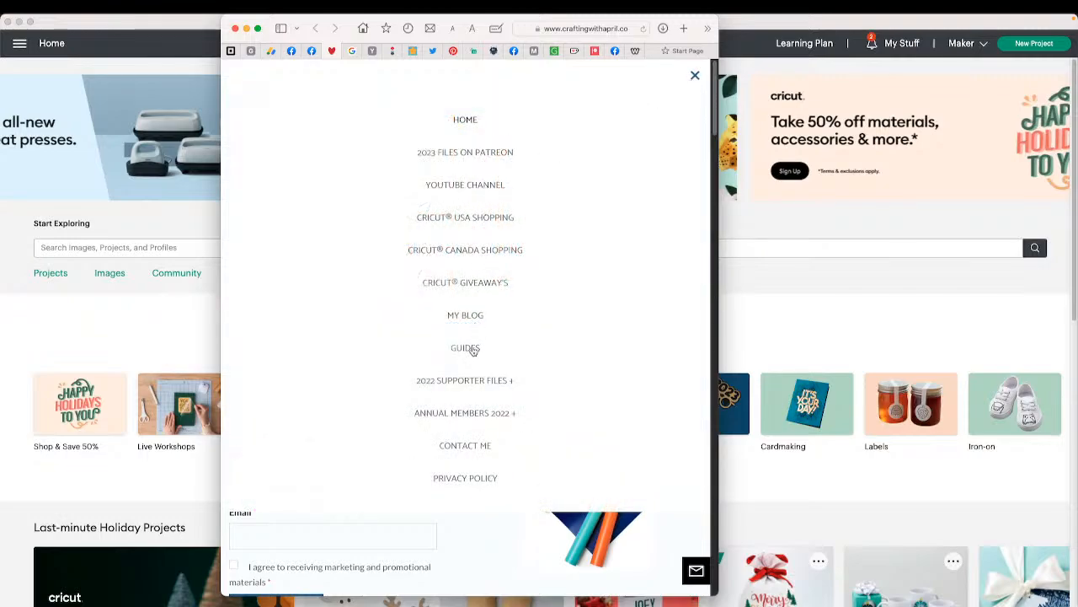
- Open the Guides page from the site menu of the Crafting With April website, closing the account popup
click(474, 348)
click(381, 330)
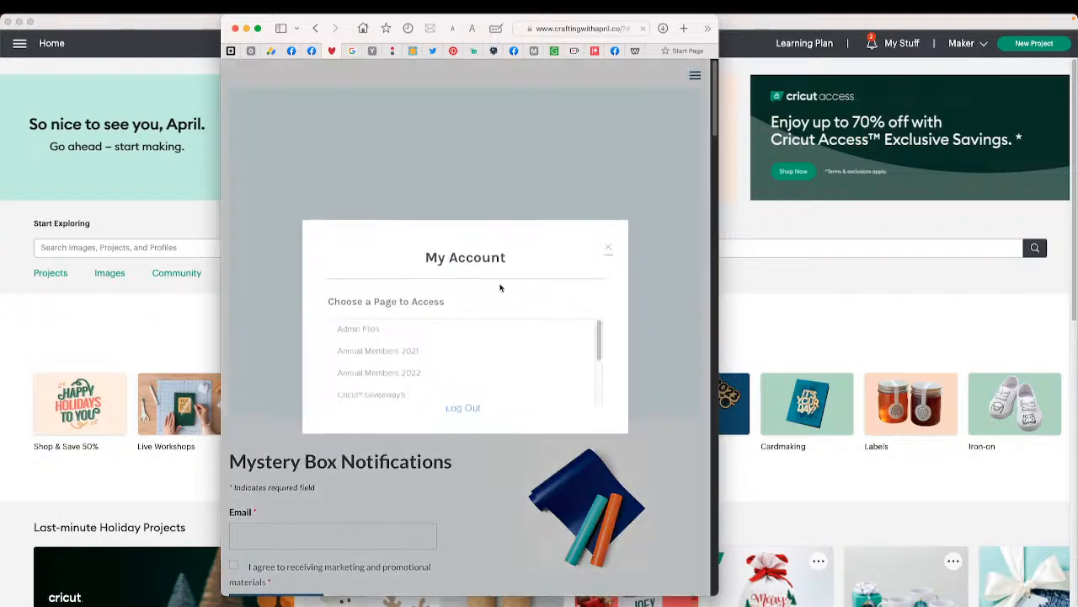
click(614, 249)
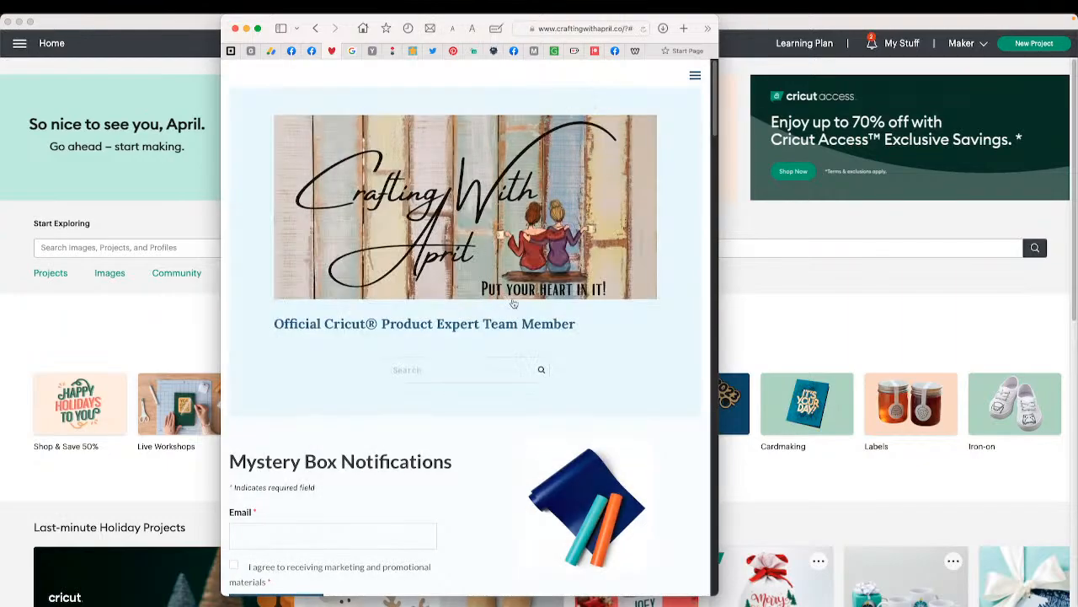
click(696, 77)
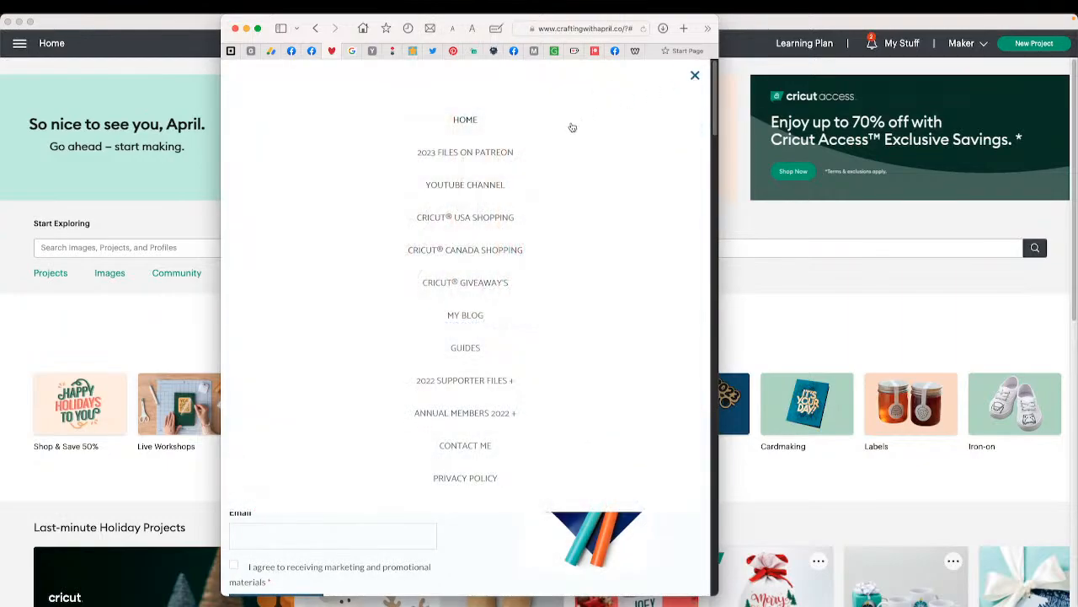
click(479, 351)
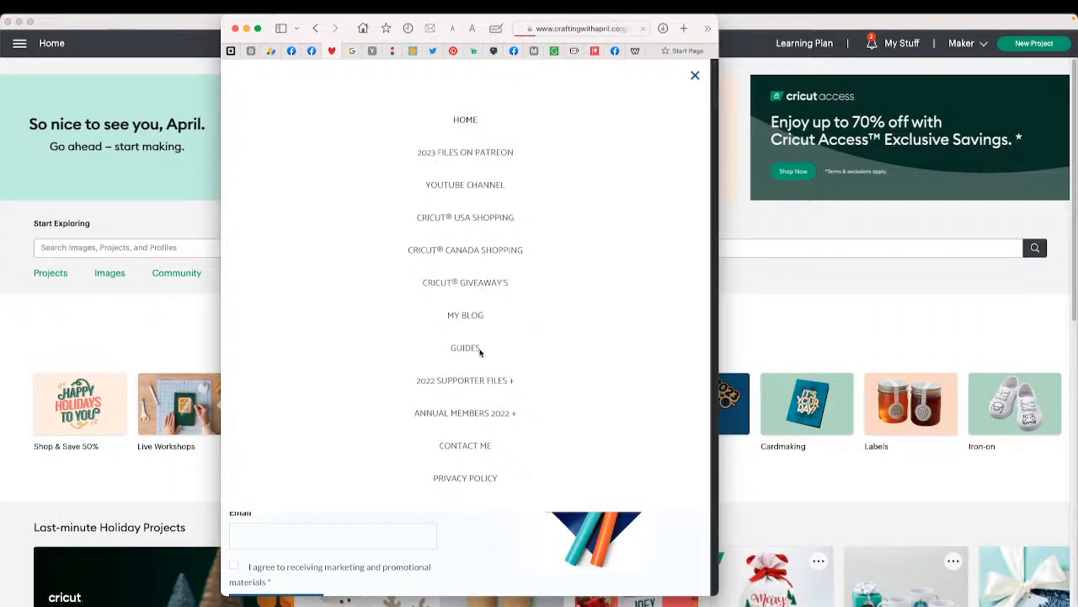
- Scroll through the Guides page and play the Design Space guide slideshow
scroll(490, 342, down, 10)
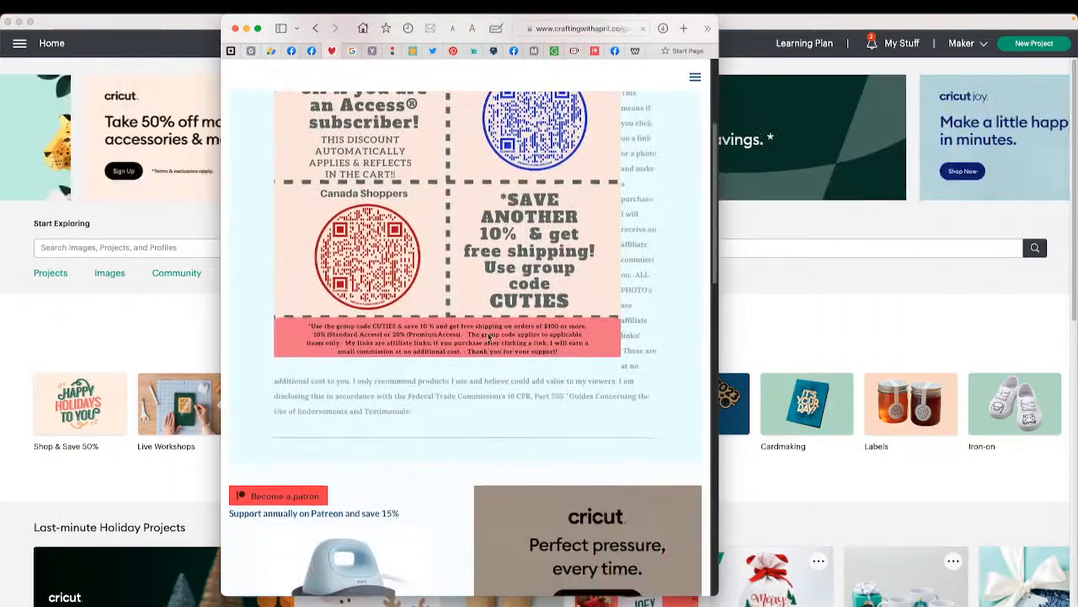
scroll(488, 334, down, 5)
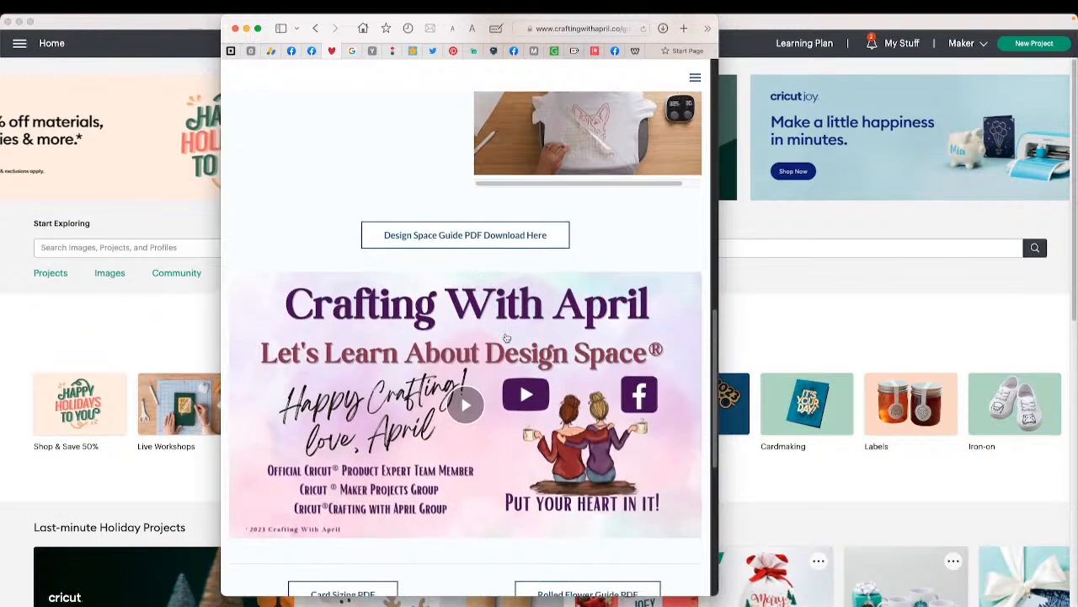
click(467, 408)
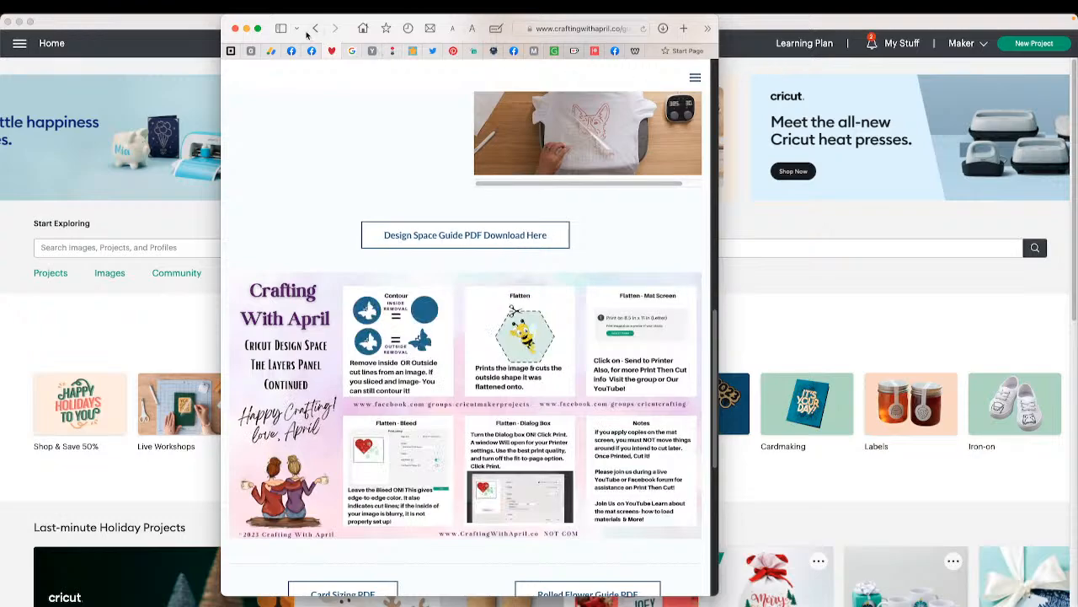
scroll(468, 189, down, 15)
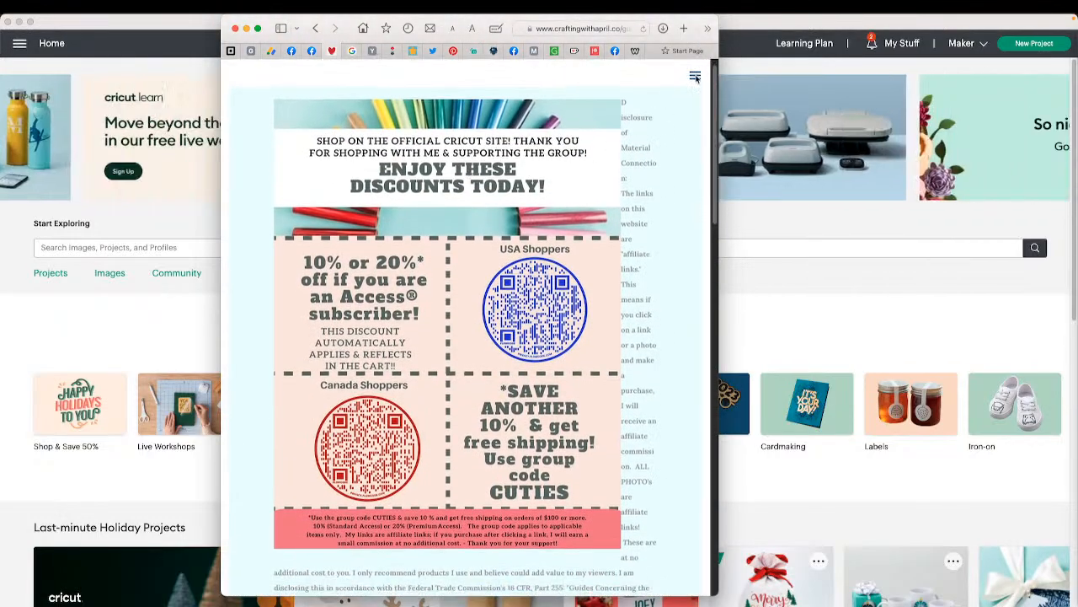
- Open the Cricut Giveaways page from the site menu and read the snowflake project giveaway details
click(695, 78)
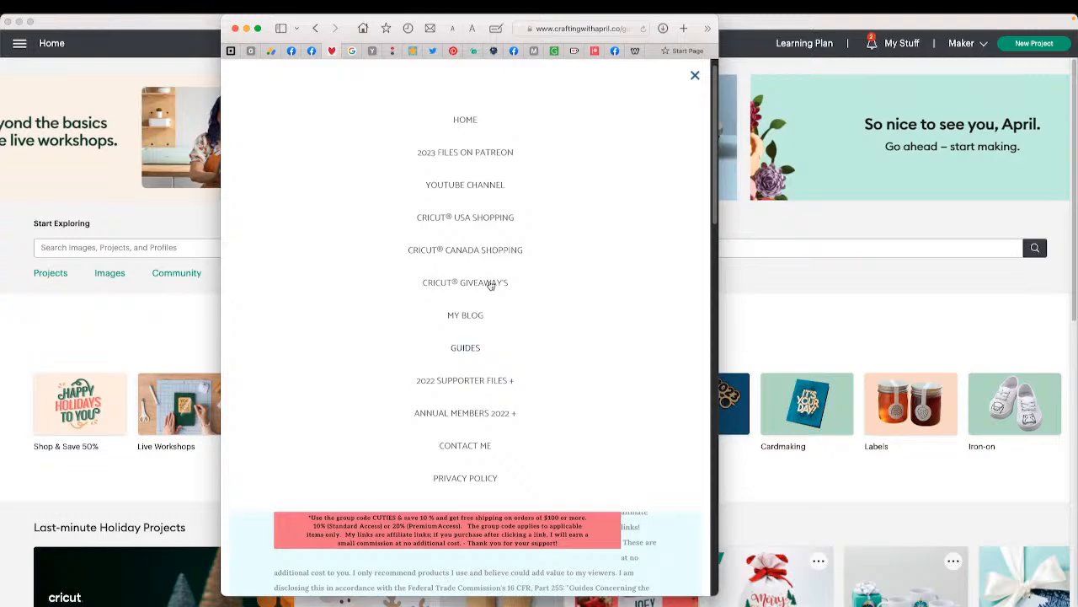
click(492, 283)
scroll(576, 333, down, 10)
scroll(577, 333, down, 4)
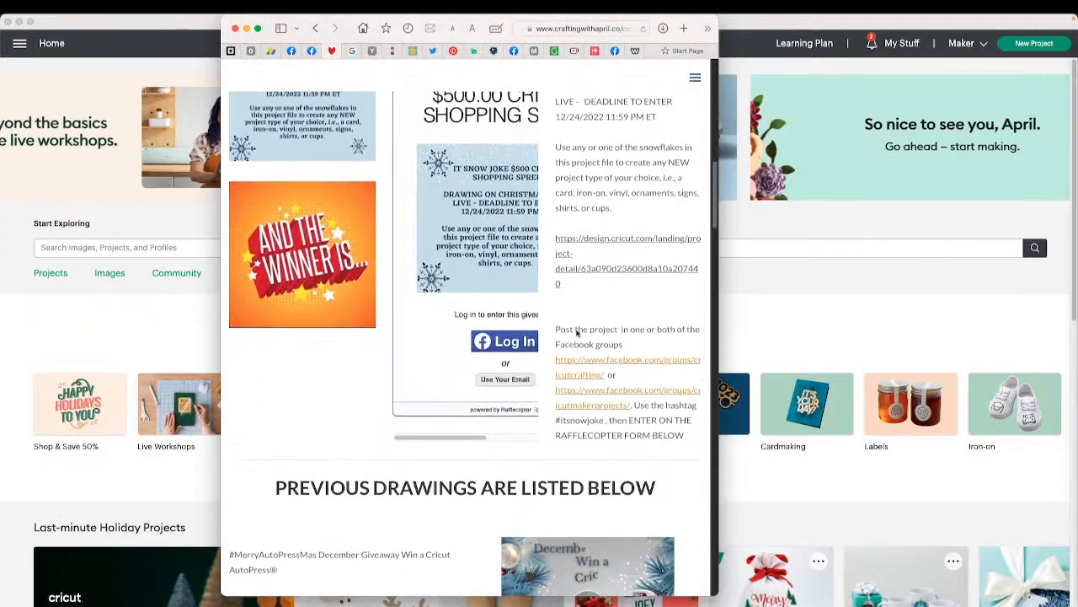
scroll(577, 333, up, 5)
scroll(464, 115, down, 2)
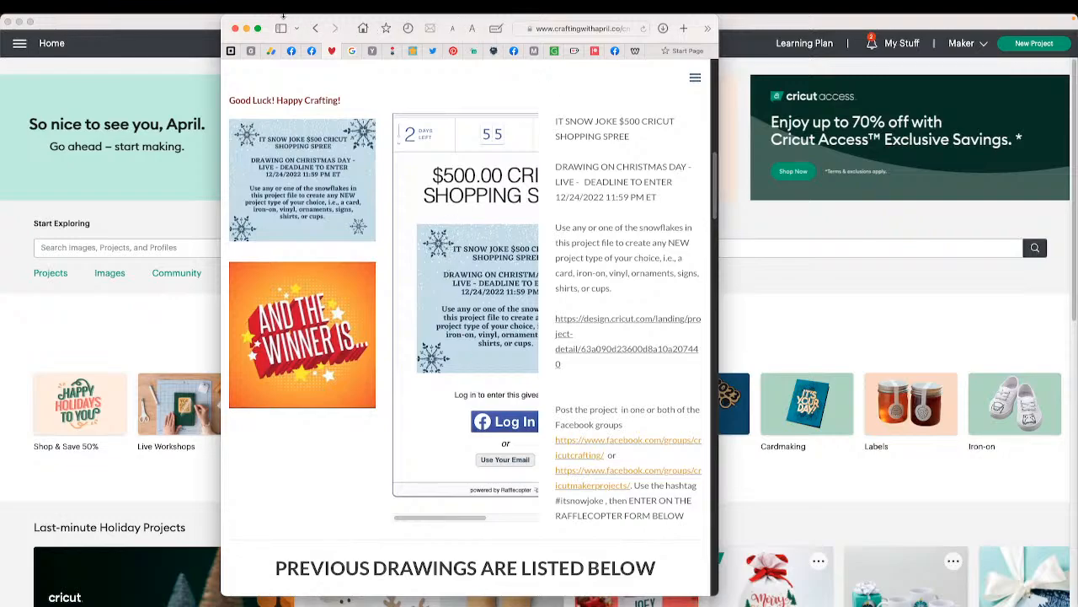
- Move the browser aside and open the Square Cutaway Card Design Setup - 12222022 project from My Stuff onto the canvas
drag(278, 20, 1077, 50)
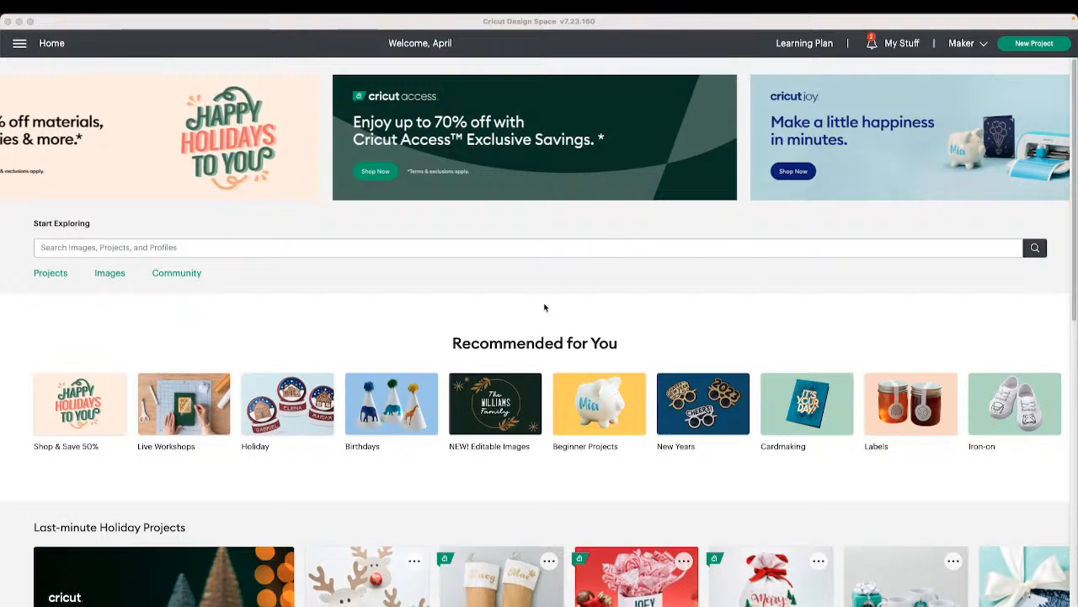
click(898, 47)
click(897, 47)
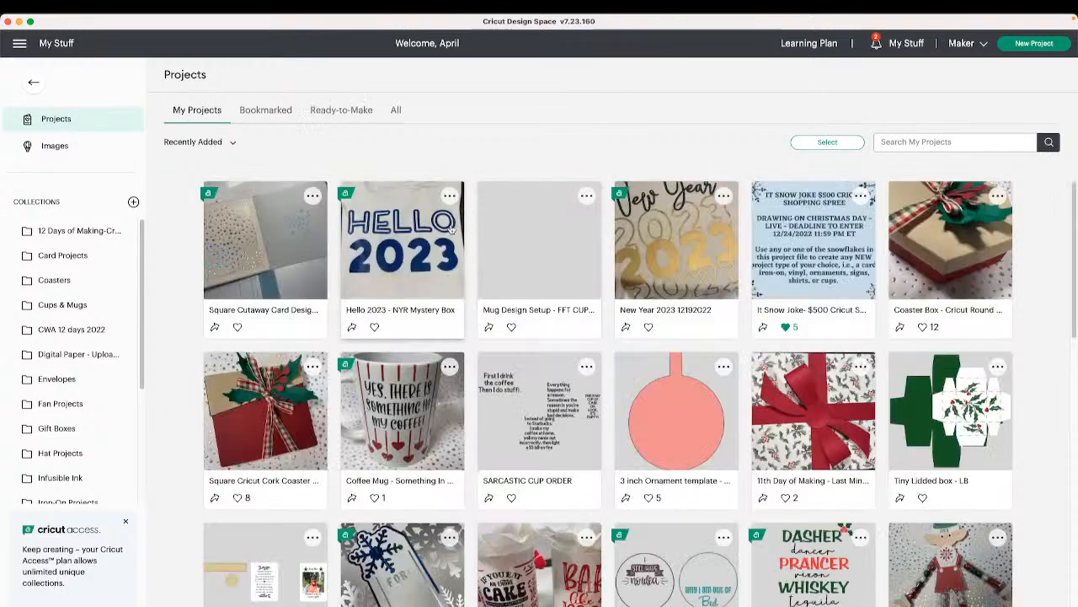
click(274, 261)
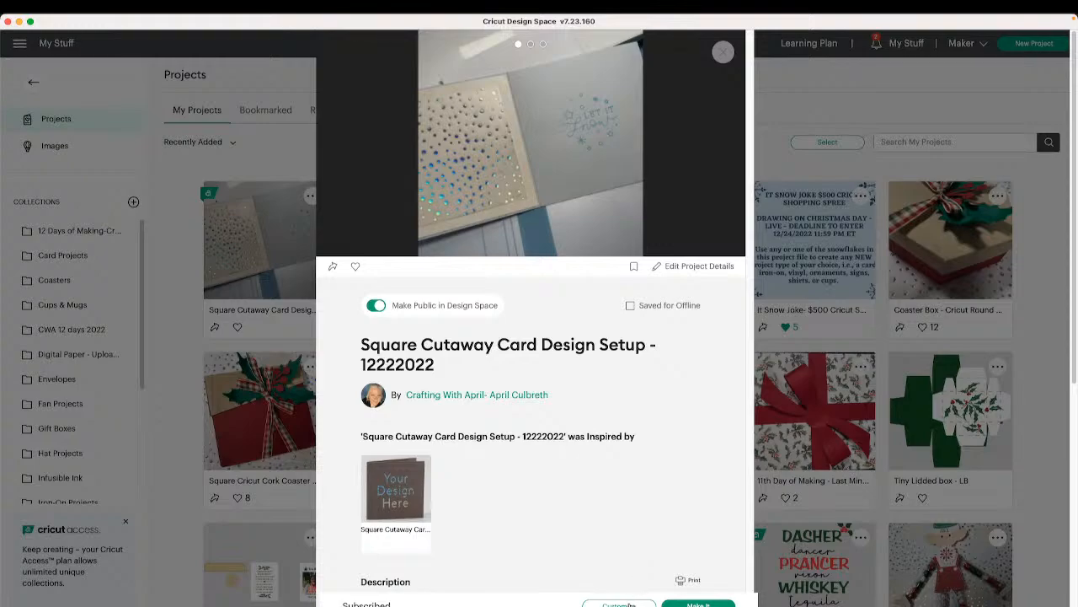
click(632, 604)
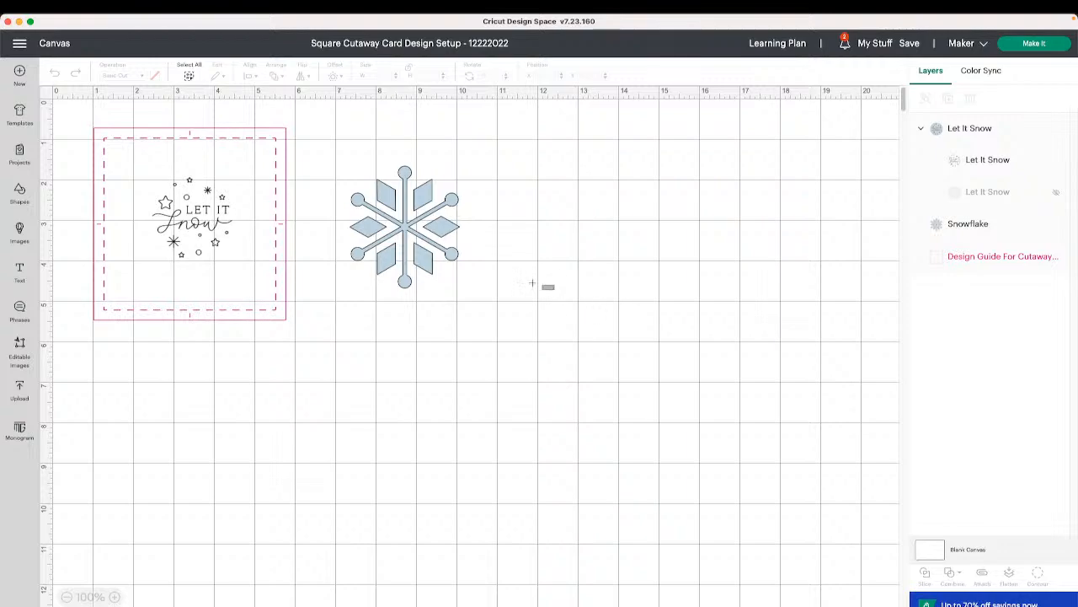
- Move the Let It Snow design out of the card beside the snowflake, then select both images and copy them
click(390, 229)
drag(212, 223, 561, 268)
drag(656, 319, 372, 175)
right_click(411, 204)
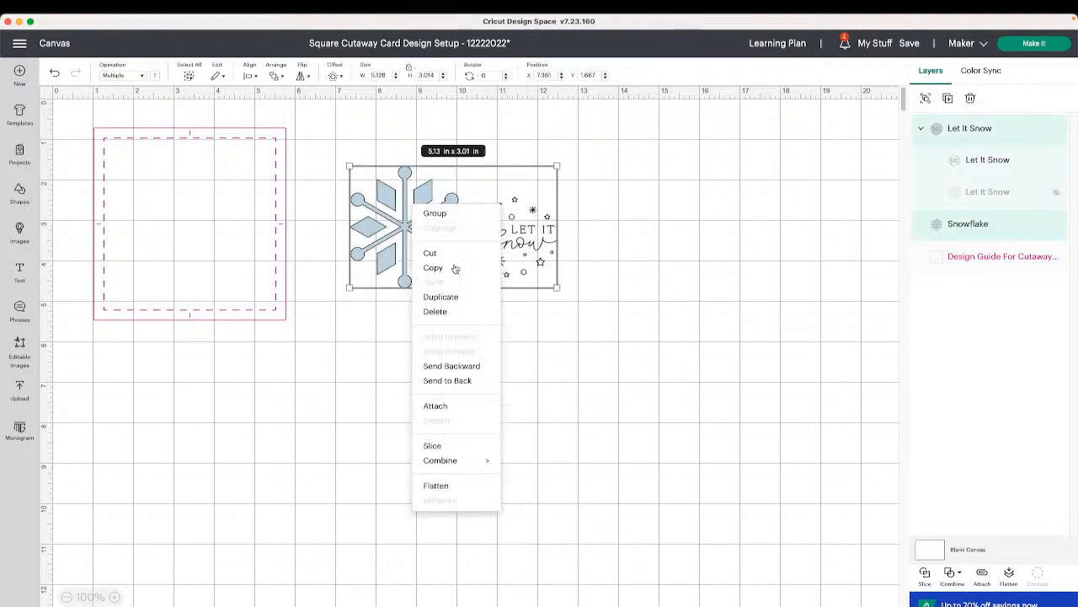
click(456, 269)
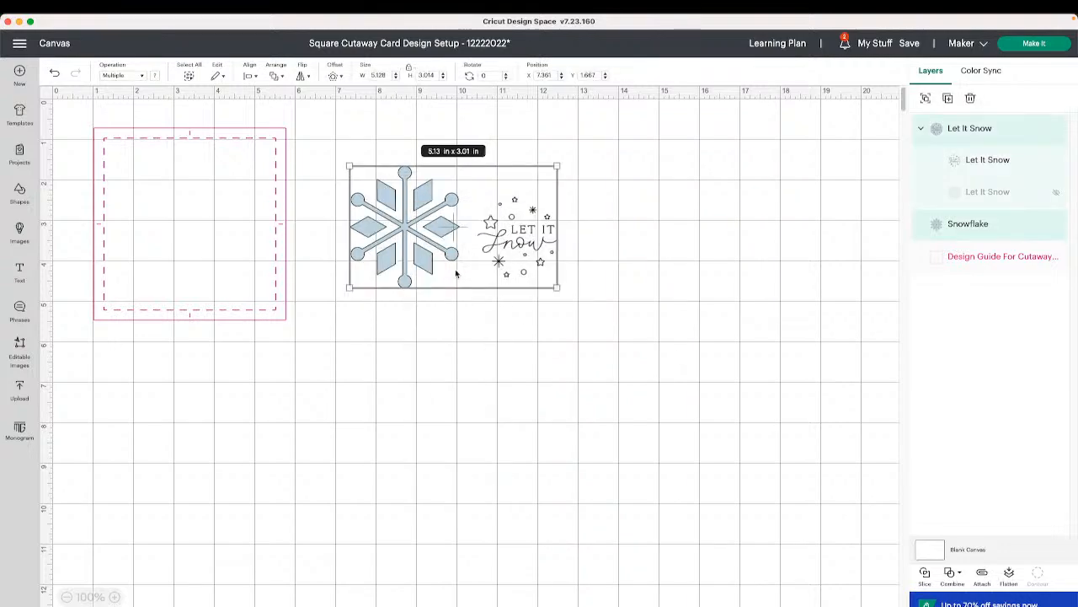
right_click(452, 246)
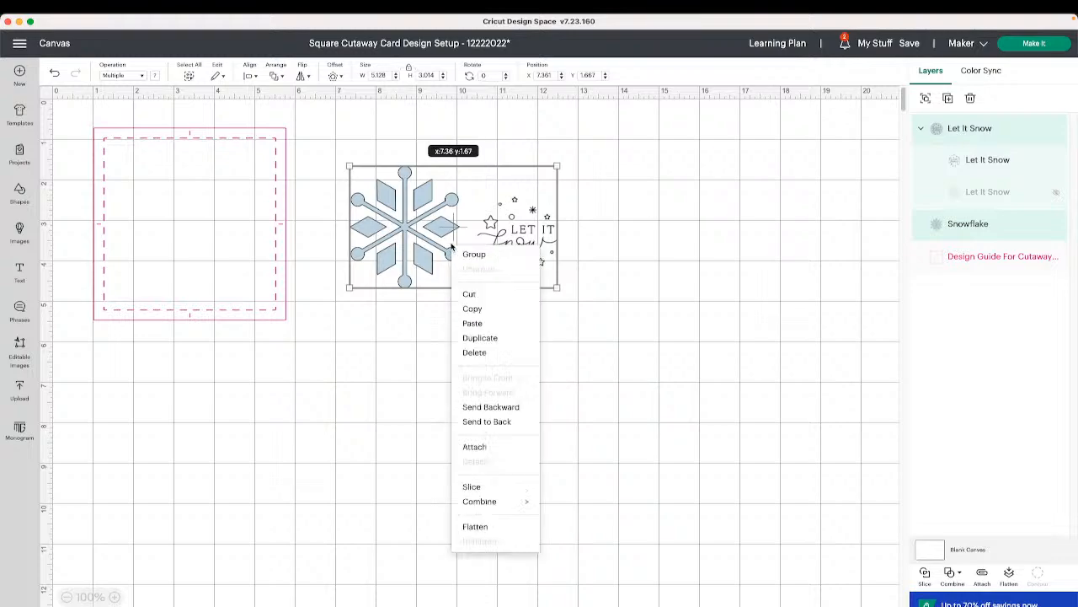
click(474, 309)
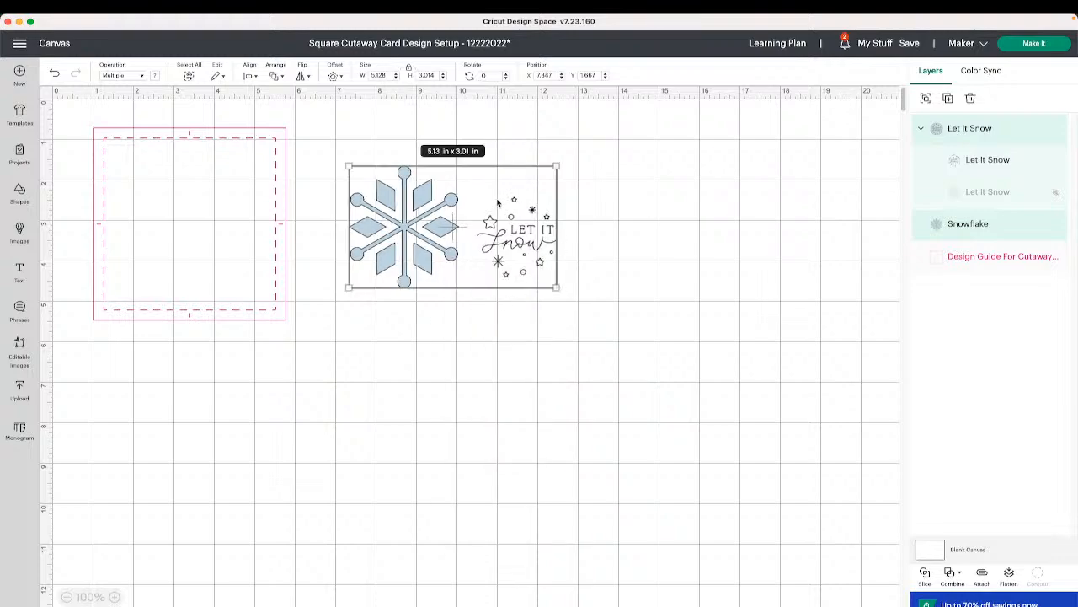
- Replace the canvas with Cricut's Square Cutaway Card Design Setup project from the Cutaway Cards category, without saving
click(19, 75)
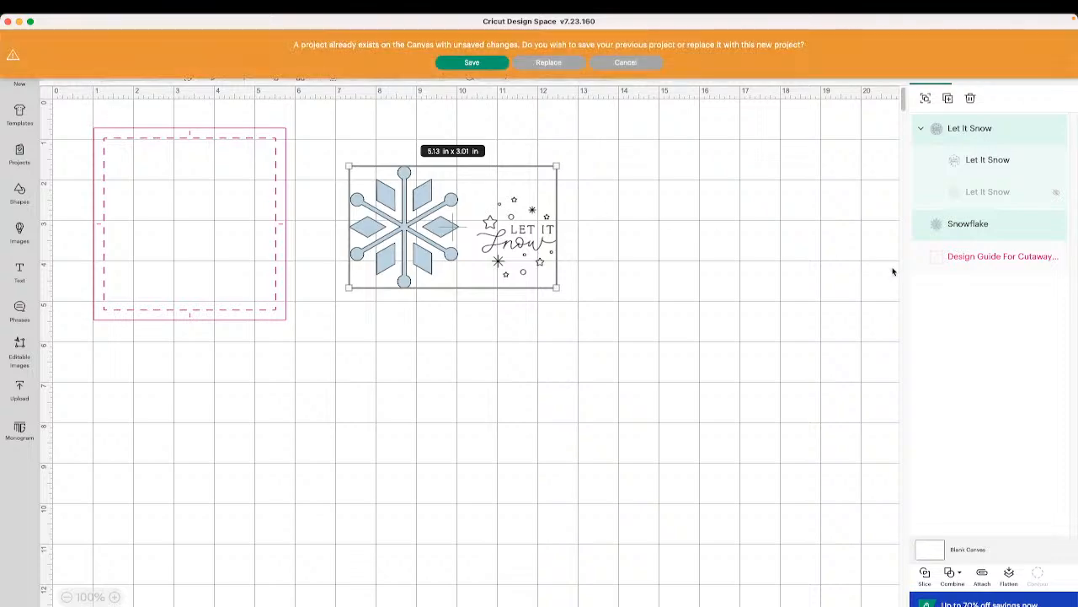
click(553, 63)
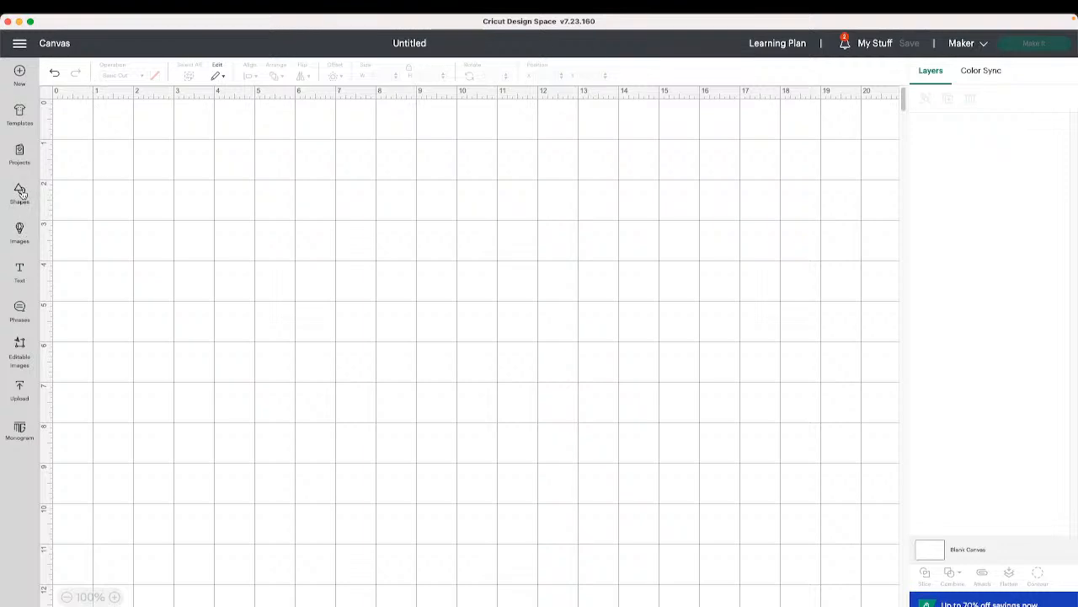
click(21, 154)
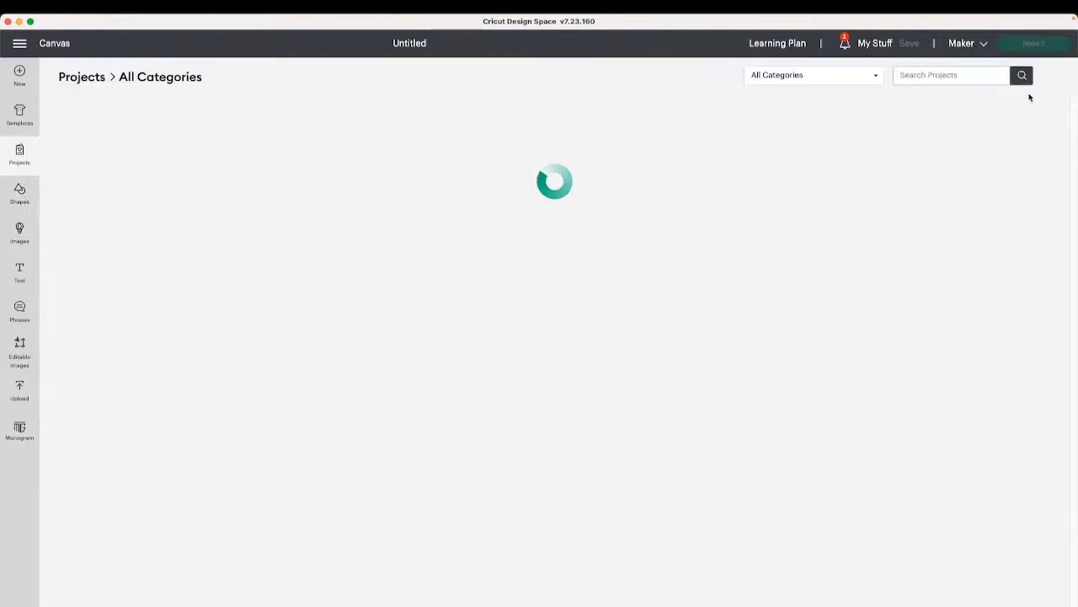
click(849, 76)
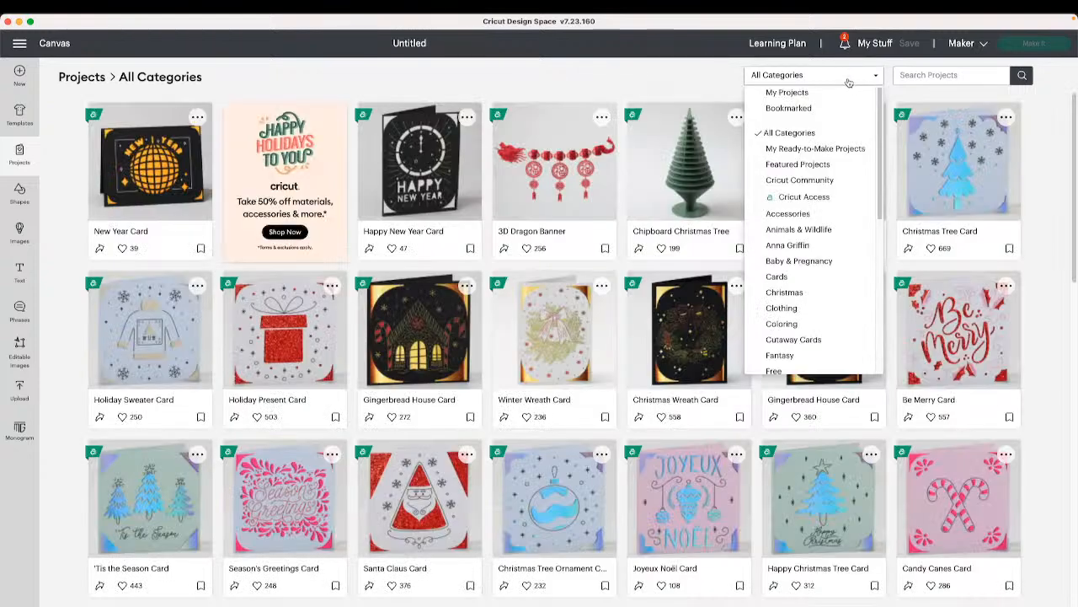
click(814, 340)
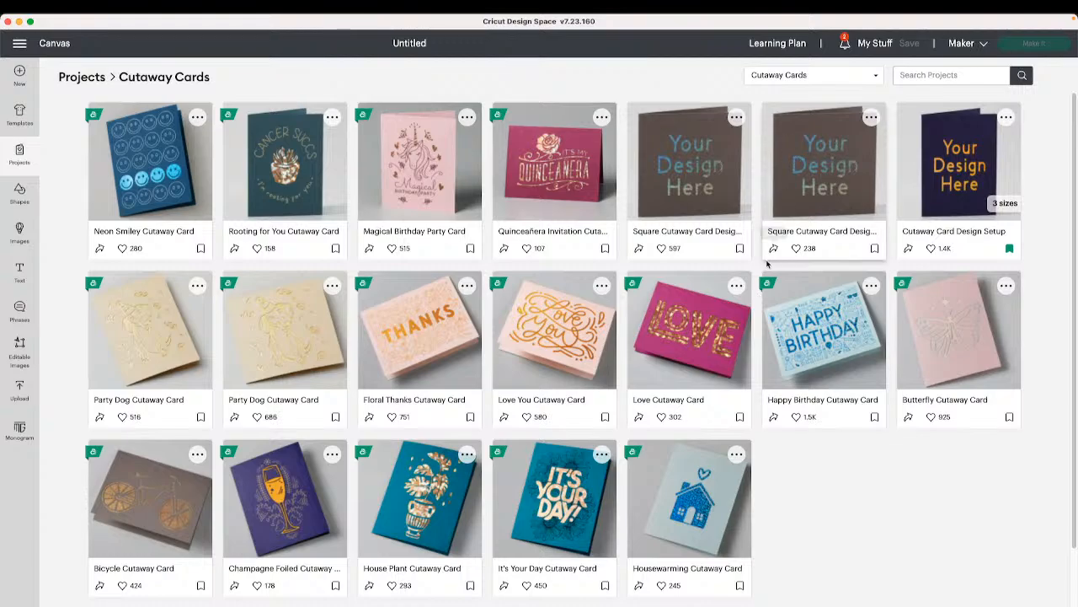
scroll(768, 264, down, 1)
scroll(767, 264, up, 1)
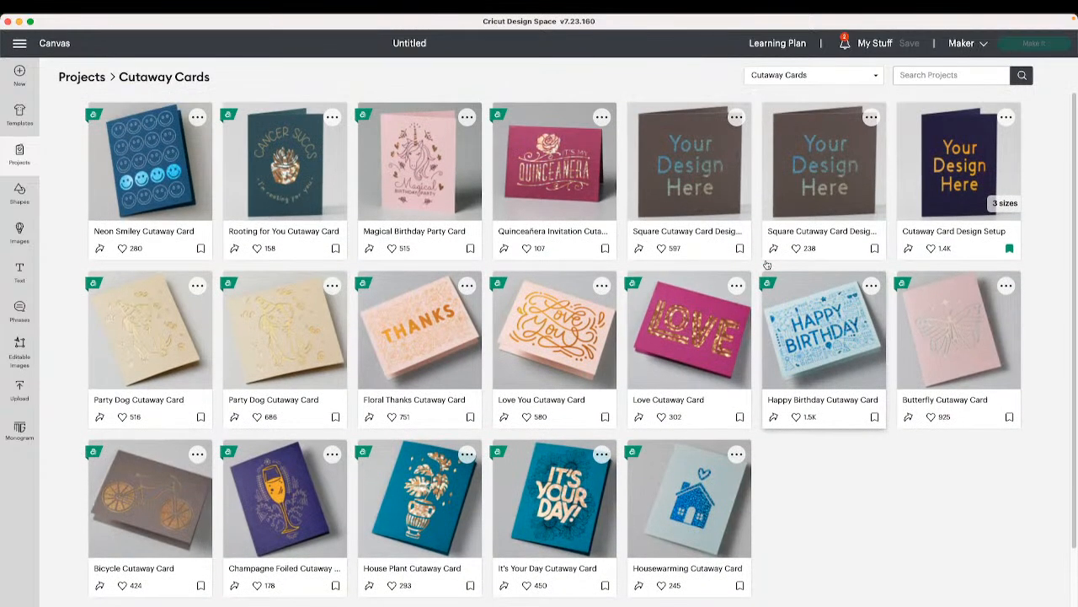
scroll(766, 264, down, 1)
scroll(766, 265, up, 1)
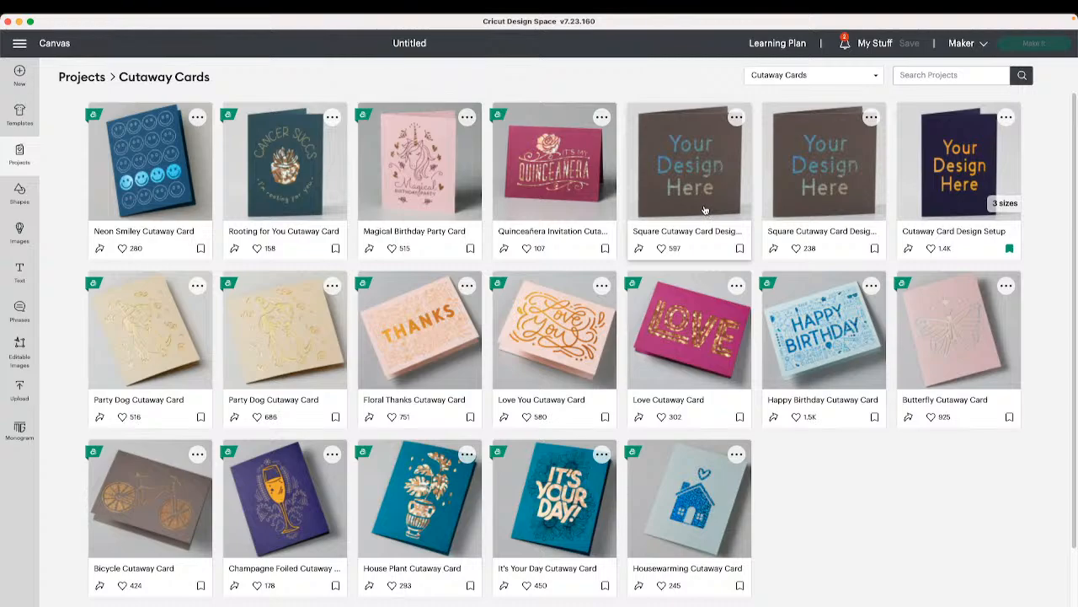
click(790, 166)
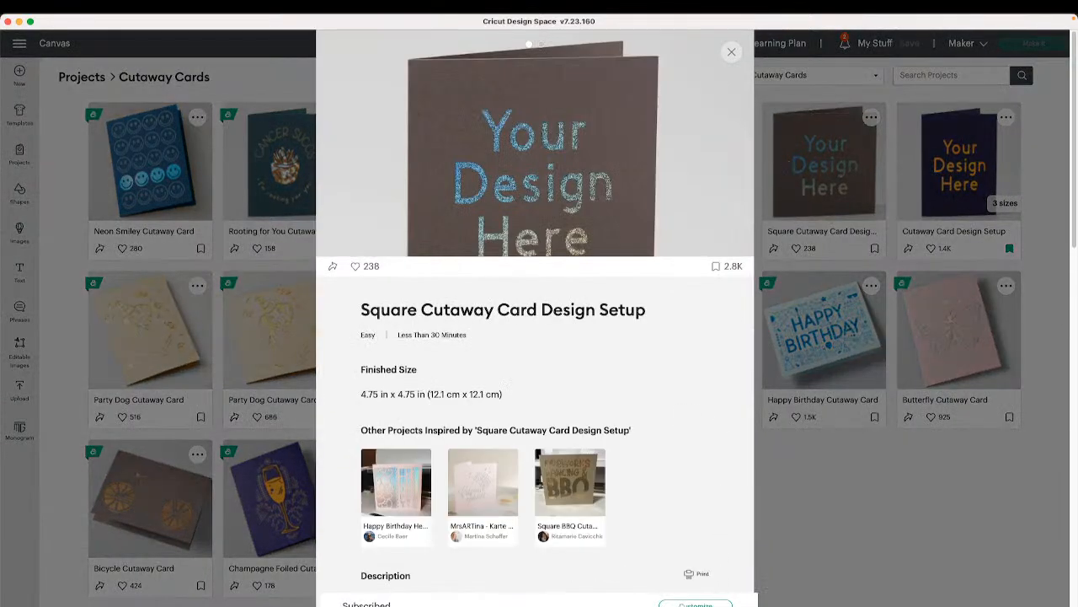
click(707, 601)
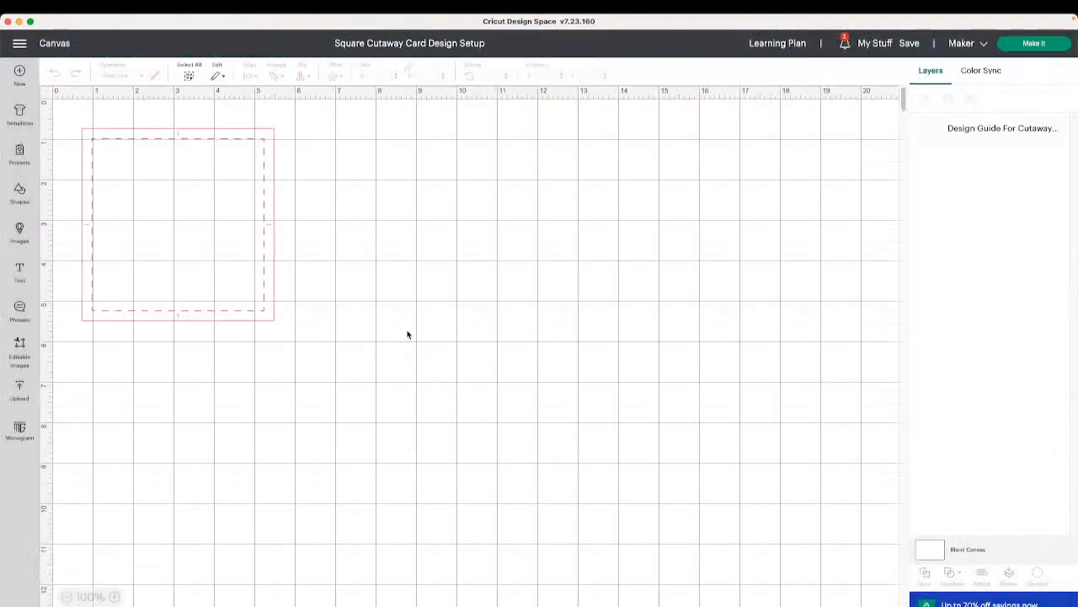
- Select the design guide square and set its operation to Guide
drag(429, 328, 274, 247)
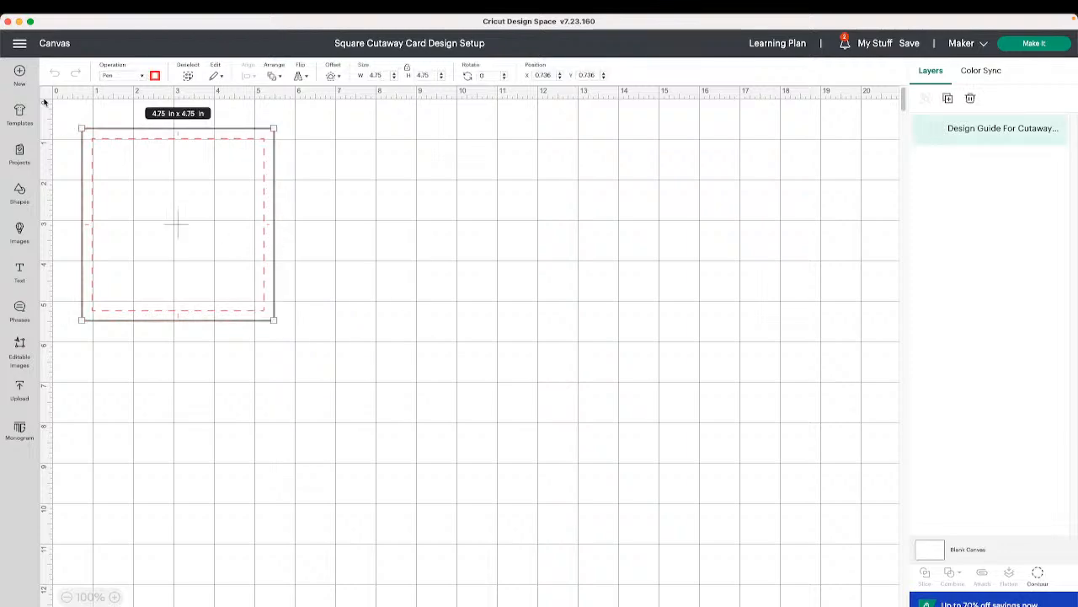
drag(417, 286, 211, 219)
click(143, 79)
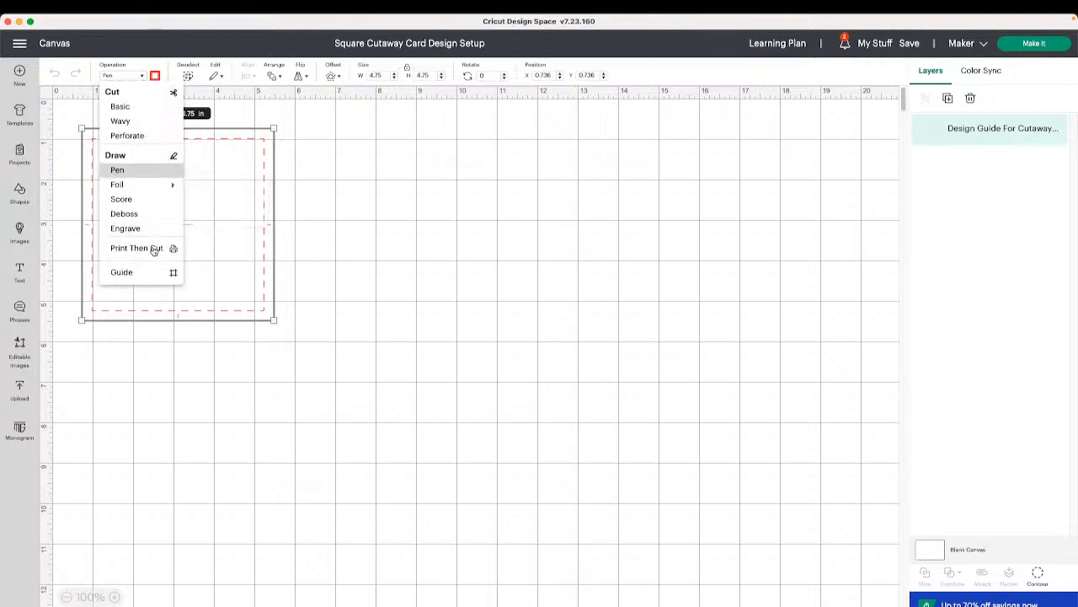
click(155, 278)
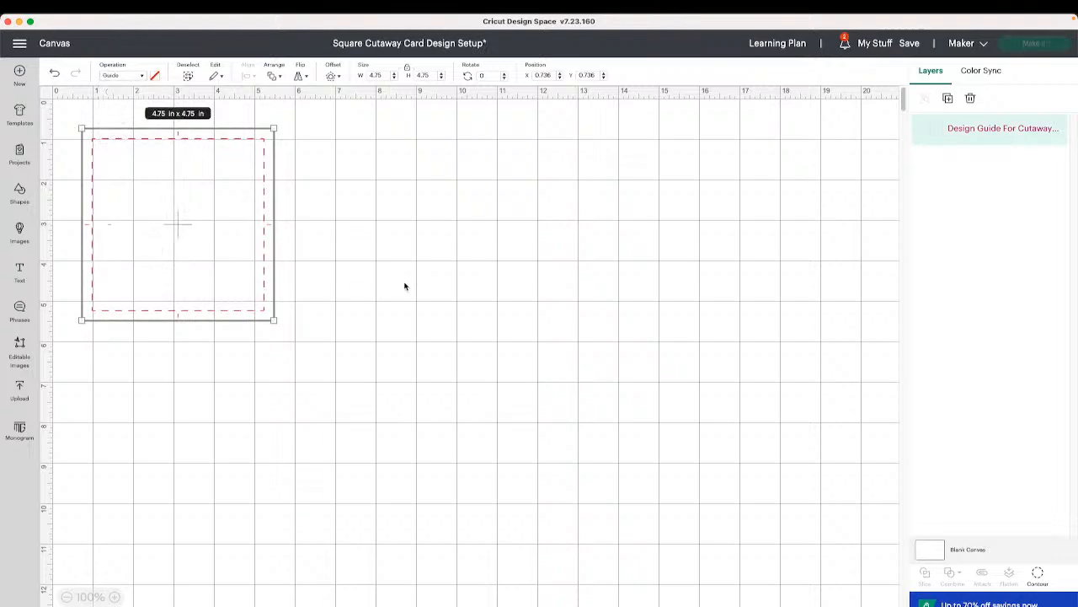
click(405, 287)
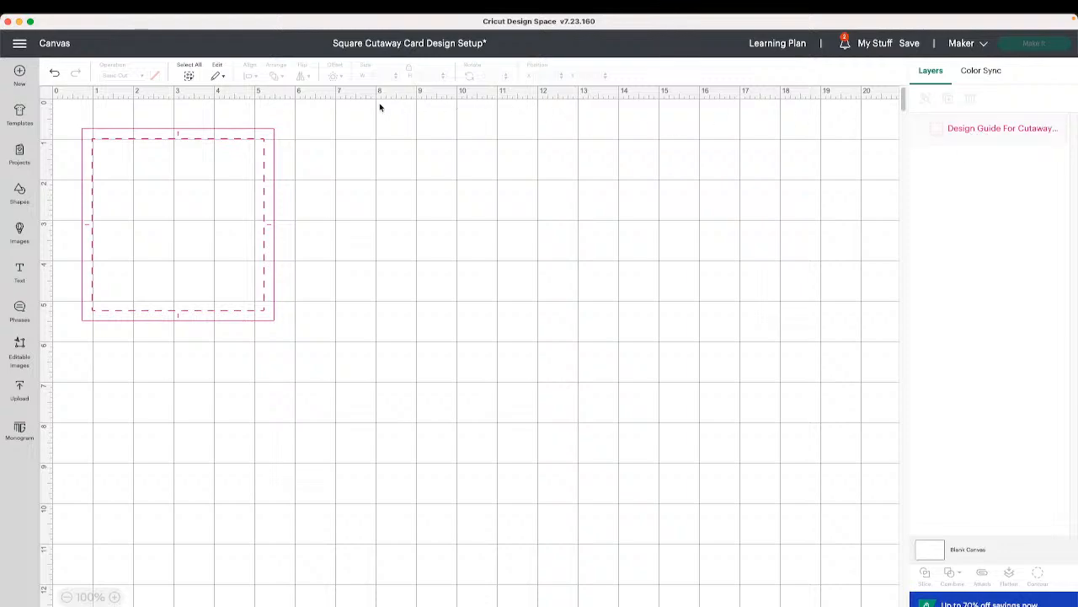
click(198, 161)
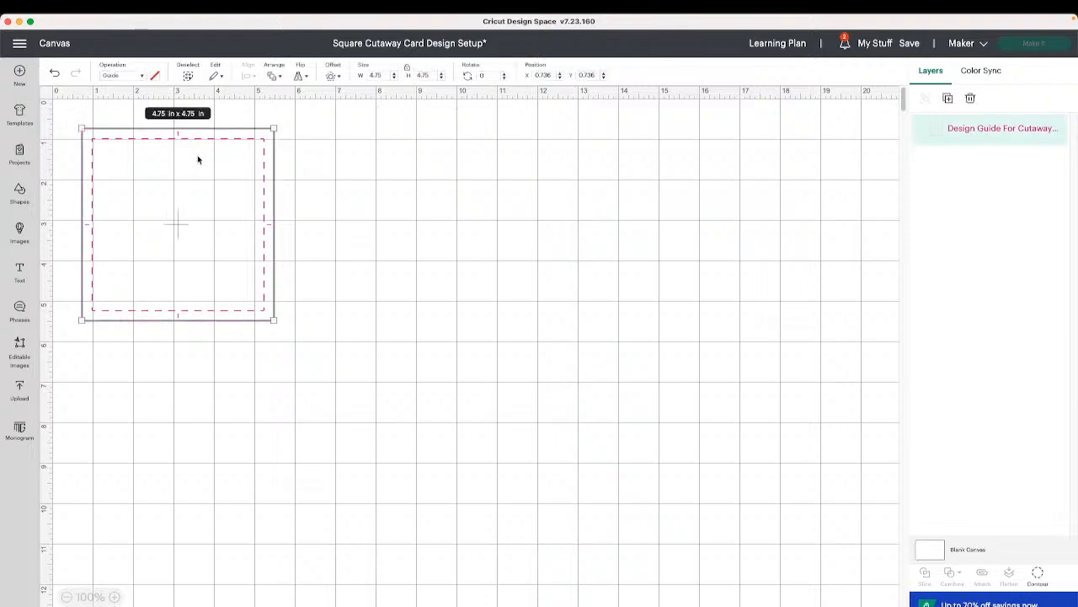
- Paste the copied snowflake and Let It Snow images onto the canvas beside the card guide
right_click(330, 232)
click(352, 309)
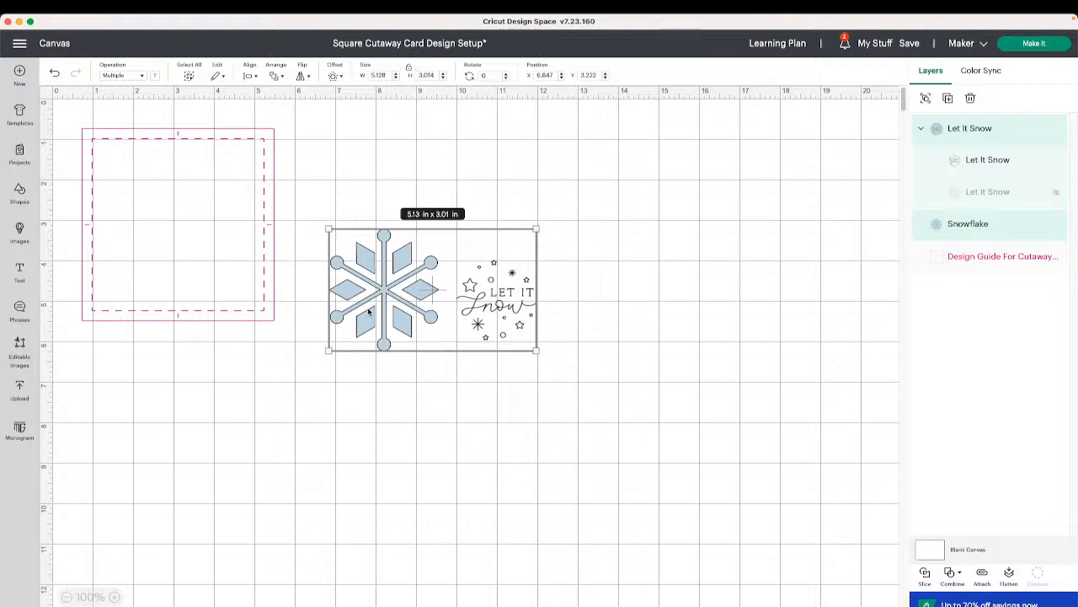
click(595, 294)
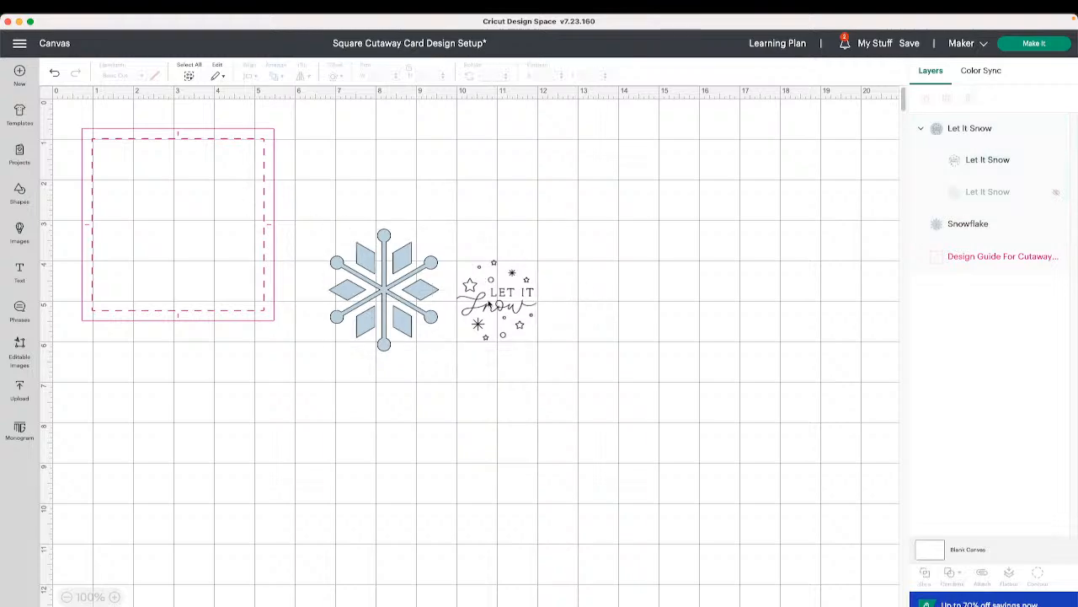
- Place the snowflake inside the card guide square
click(408, 310)
drag(417, 312, 229, 275)
click(55, 74)
click(55, 75)
click(55, 74)
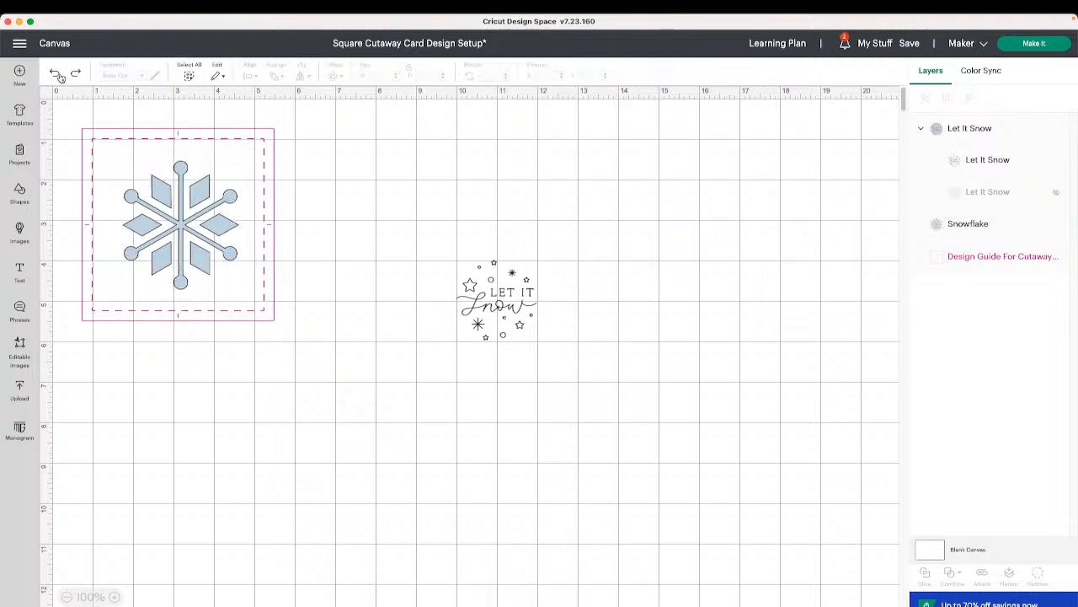
click(59, 77)
drag(220, 228, 222, 225)
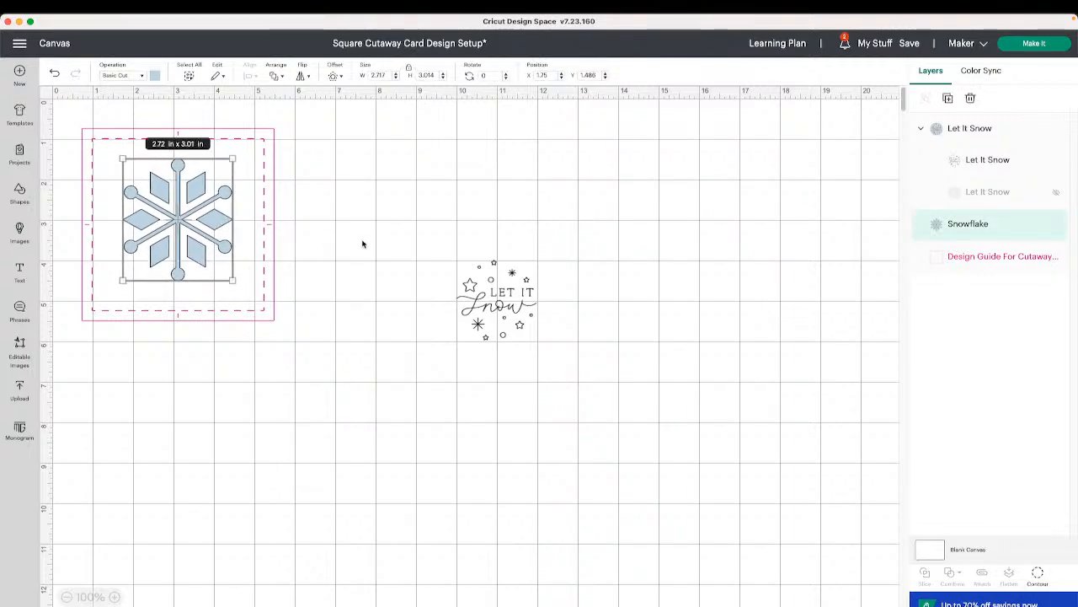
- Move the snowflake out beside the card and place the Let It Snow design inside the card guide
drag(162, 195, 386, 164)
drag(497, 307, 171, 220)
drag(213, 253, 235, 312)
click(54, 74)
click(54, 73)
click(54, 73)
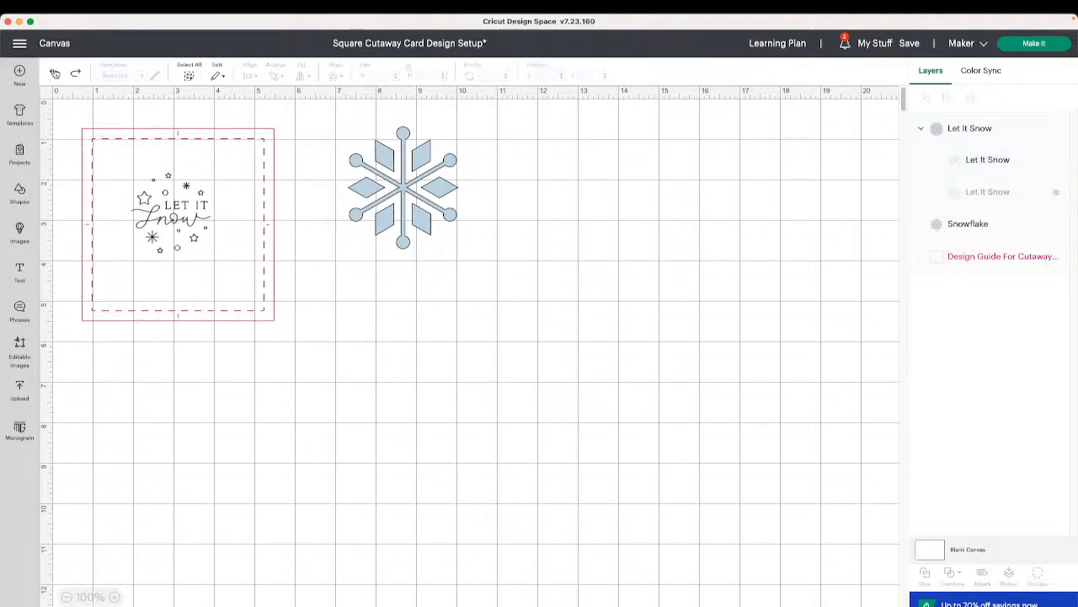
click(195, 238)
mouse_move(206, 244)
mouse_down()
mouse_move(232, 270)
mouse_move(202, 234)
mouse_up()
click(351, 277)
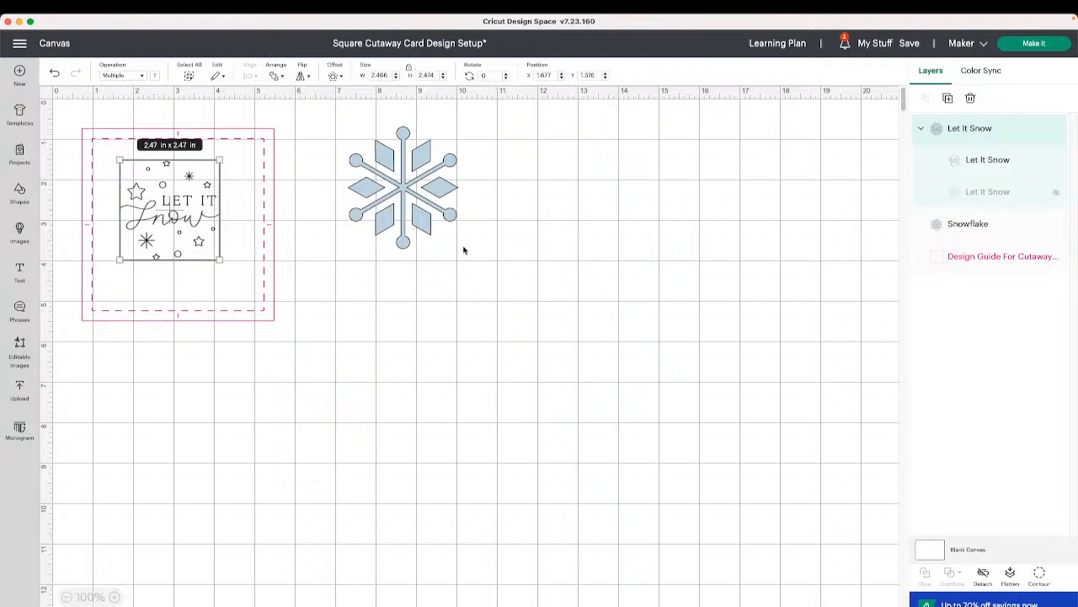
- Move the Let It Snow design out beside the snowflake and set its operation to Pen
drag(187, 225, 592, 254)
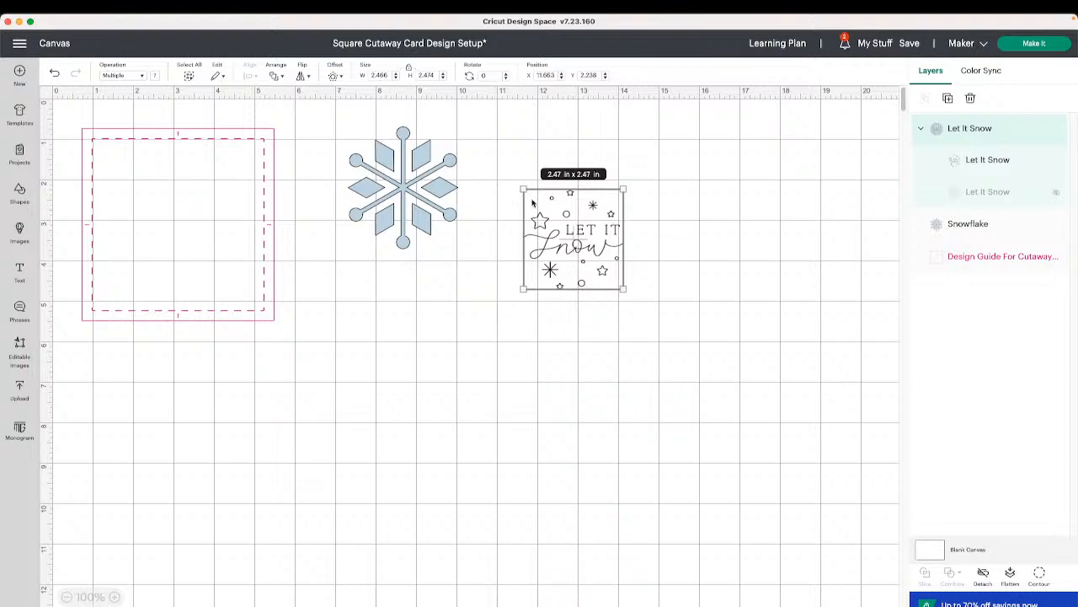
click(140, 76)
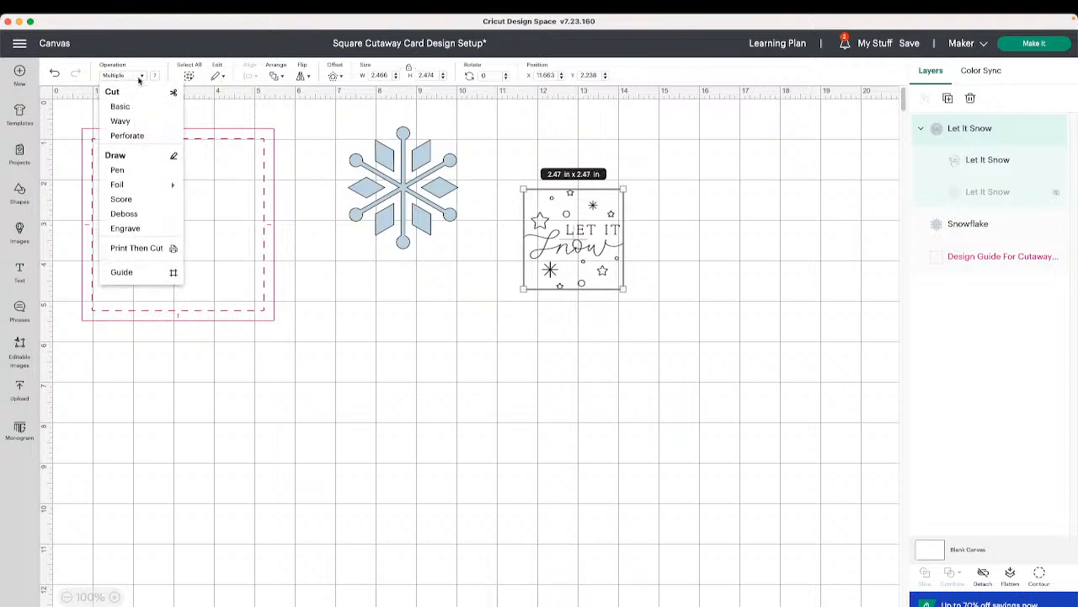
click(118, 170)
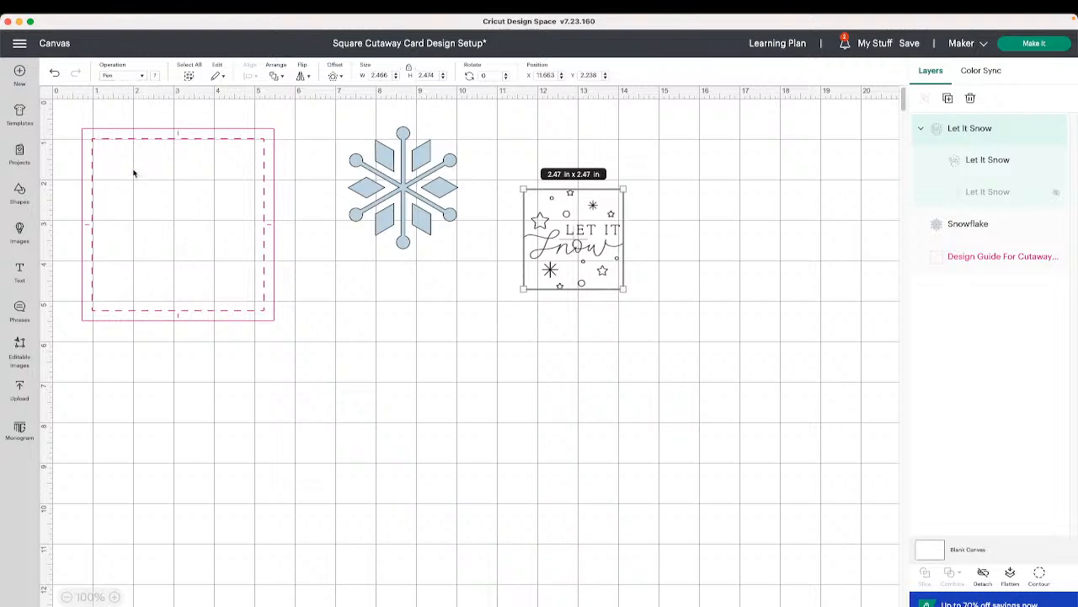
- Set the Let It Snow pen to G - Gel (1mm) in Blue and move the design slightly upward
click(154, 76)
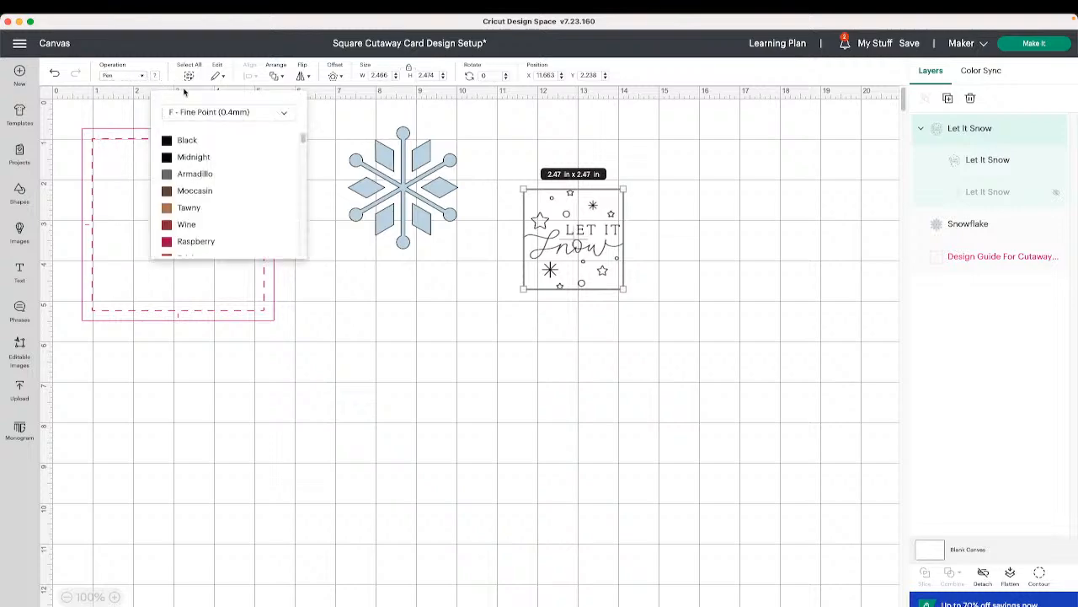
click(243, 116)
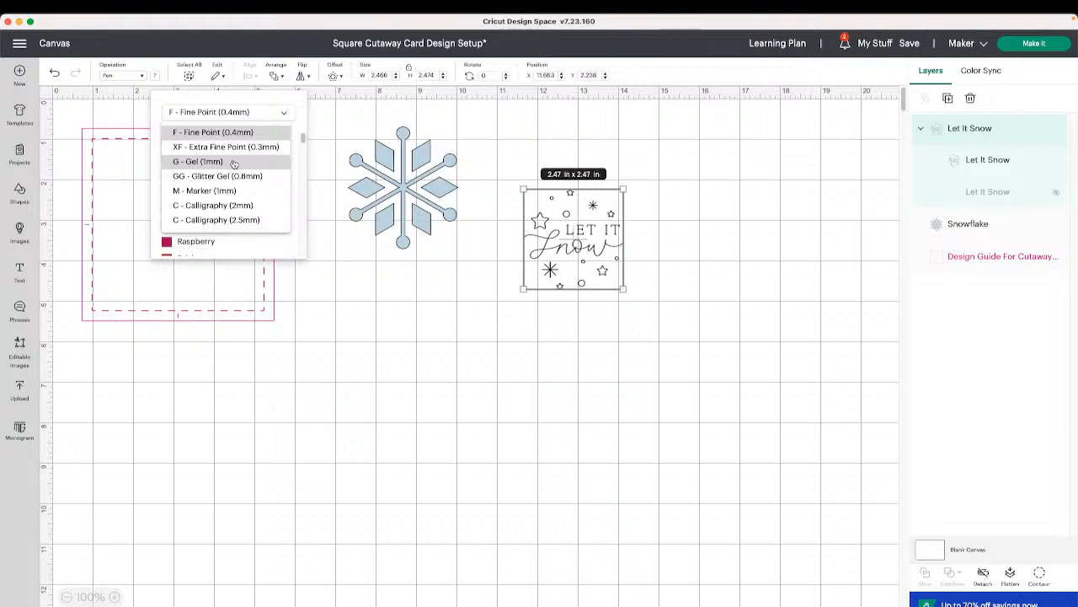
click(234, 161)
scroll(204, 189, down, 5)
scroll(204, 189, down, 3)
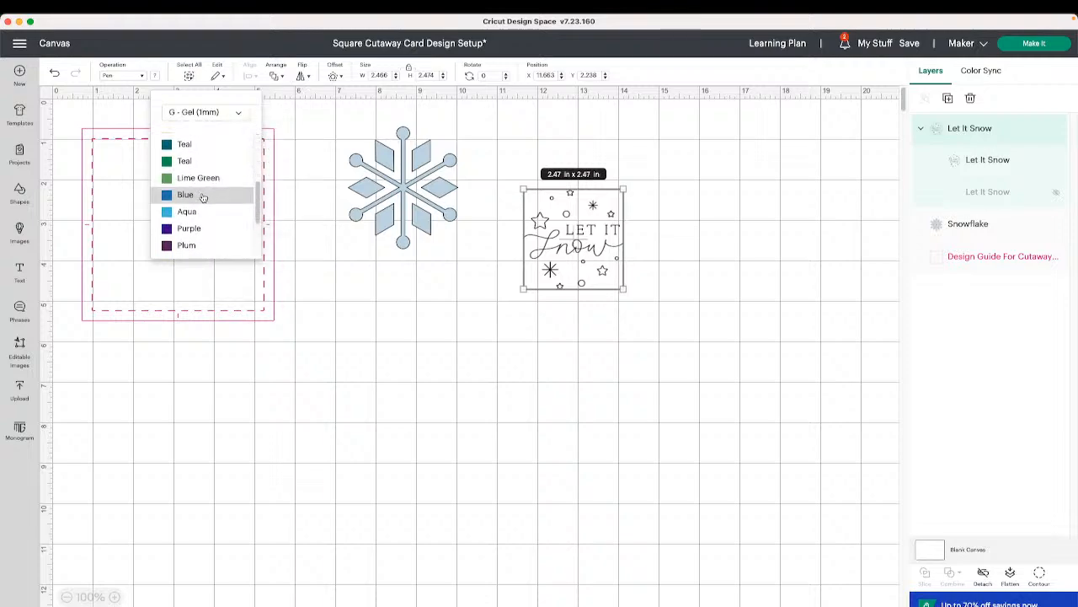
click(204, 194)
click(491, 257)
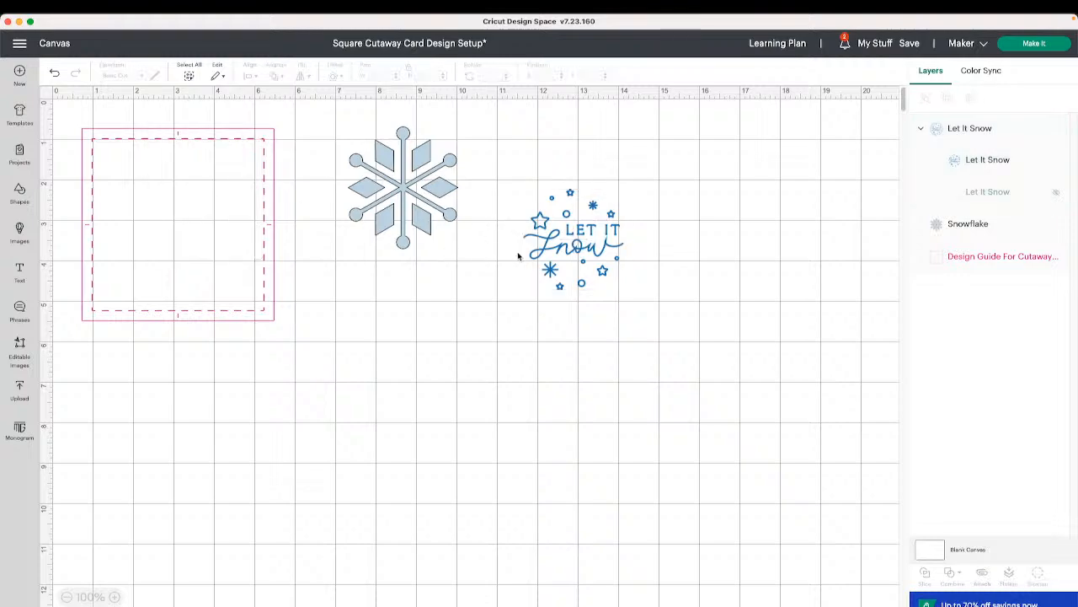
drag(590, 254, 580, 207)
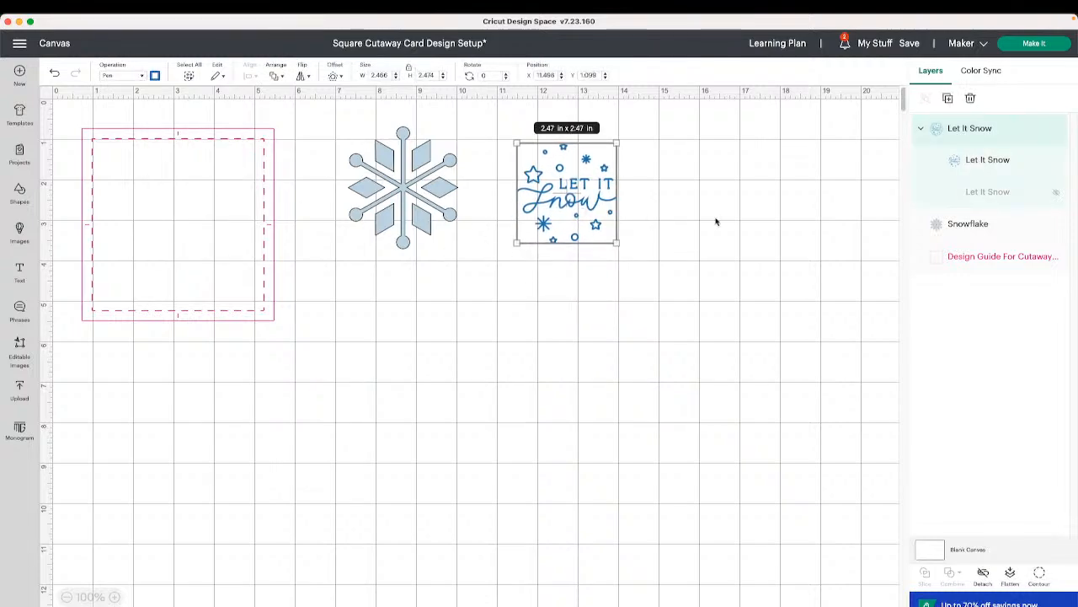
click(810, 240)
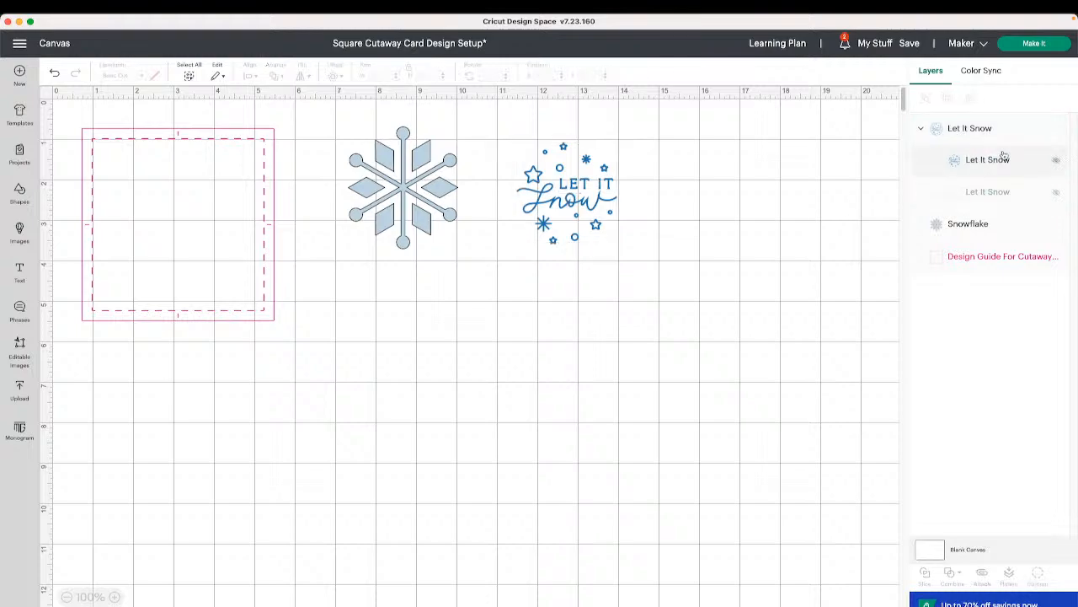
- Open Make It, set both mats' material size to S40 - 4.75 in x 4.75 in, then cancel back to the canvas
click(1031, 44)
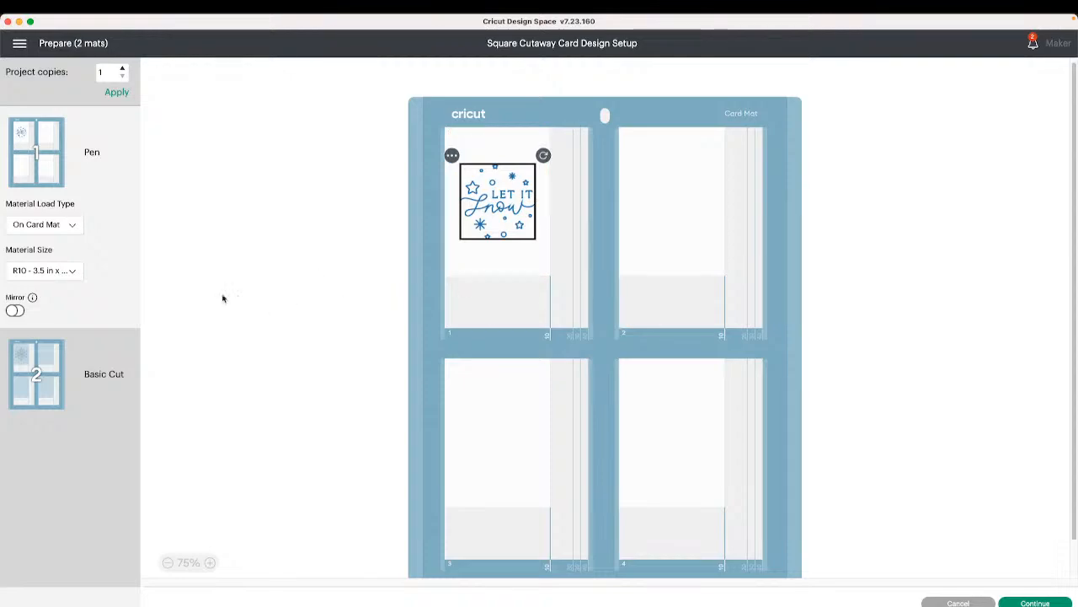
click(48, 276)
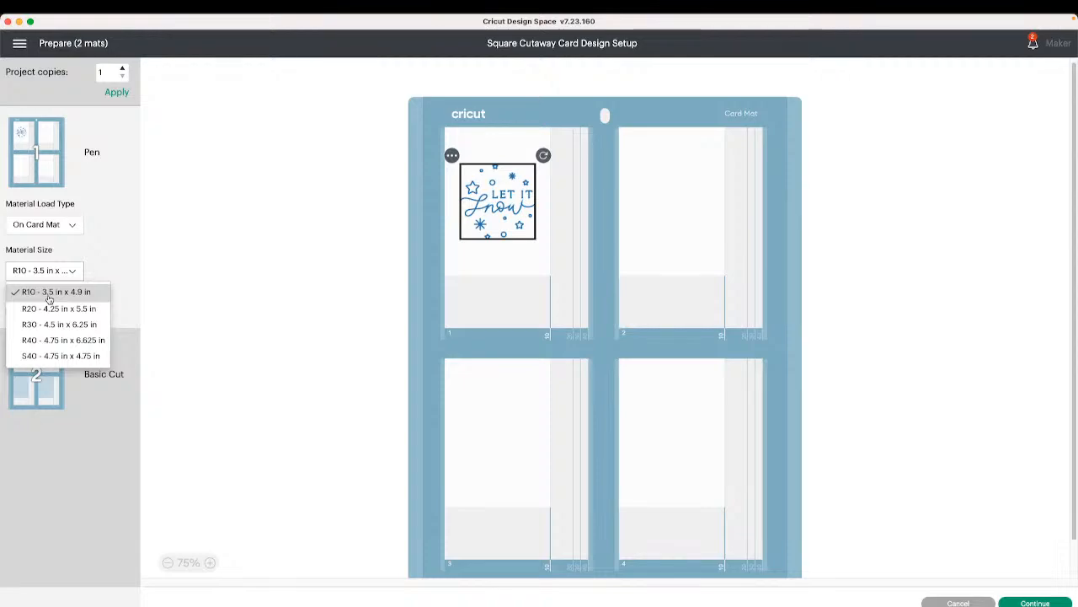
click(52, 355)
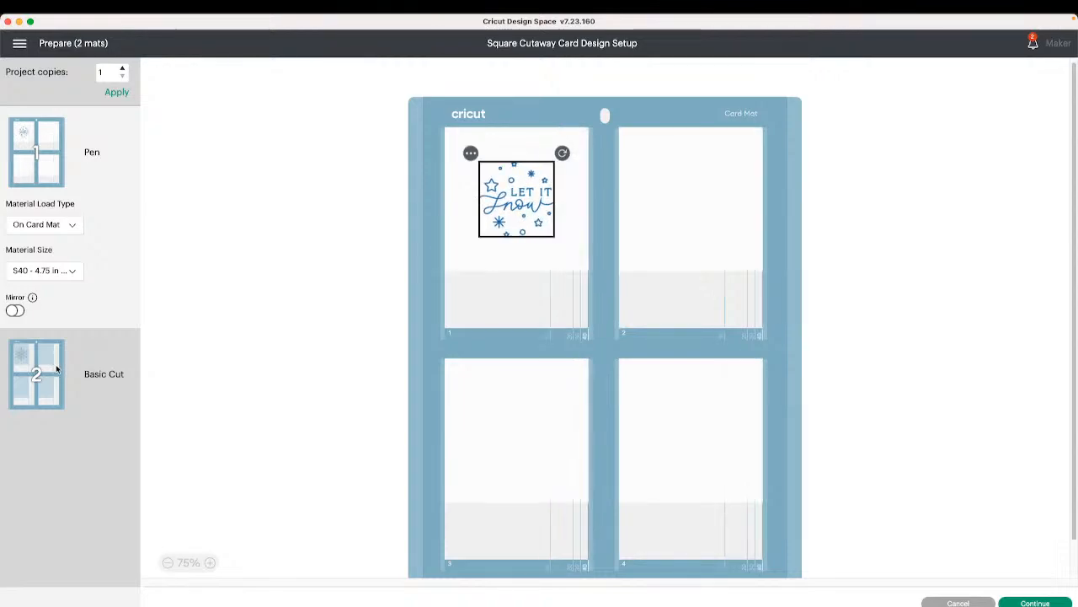
click(60, 382)
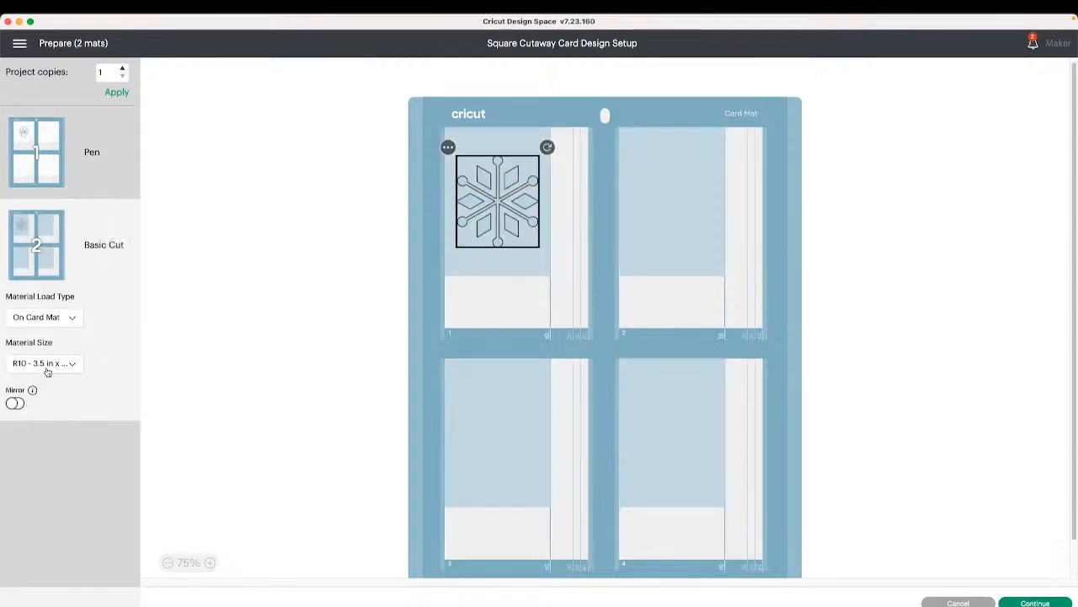
click(46, 366)
click(79, 448)
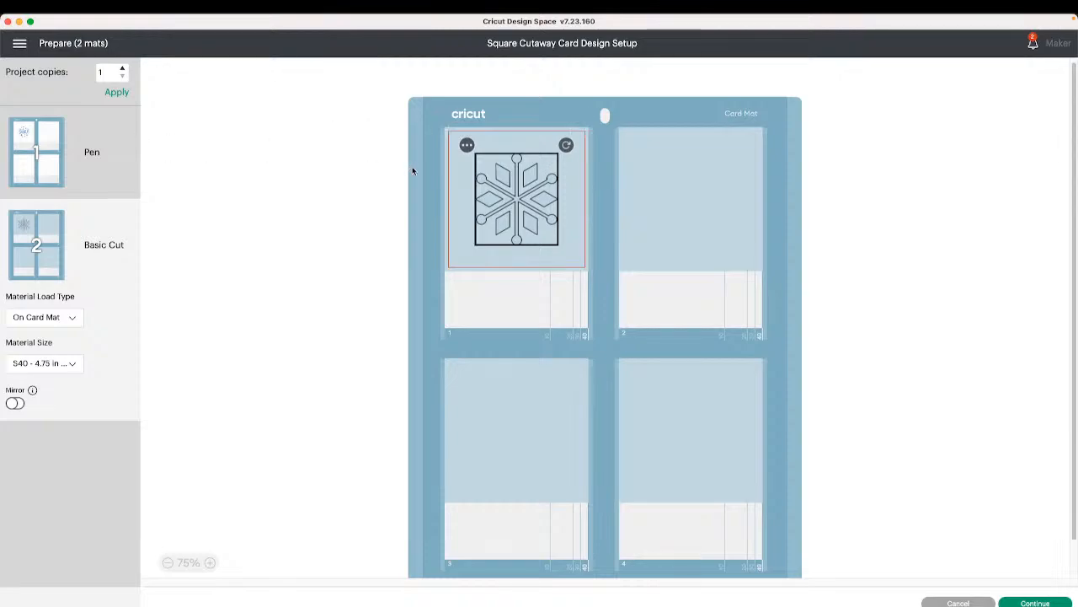
click(960, 602)
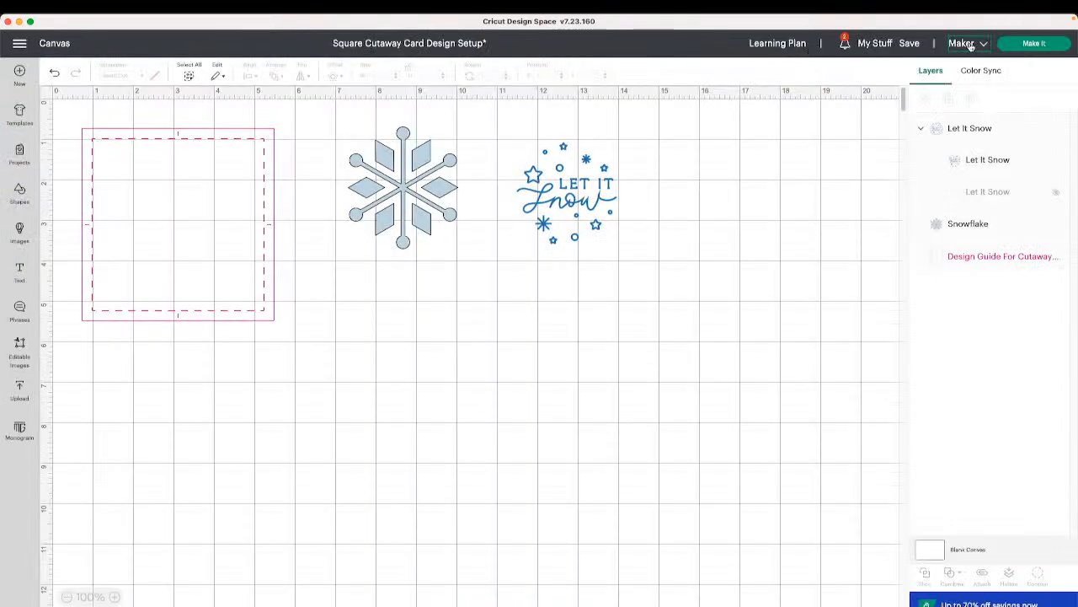
- Open Design Space Settings and set the Cricut Maker default load type to On Card Mat
click(968, 43)
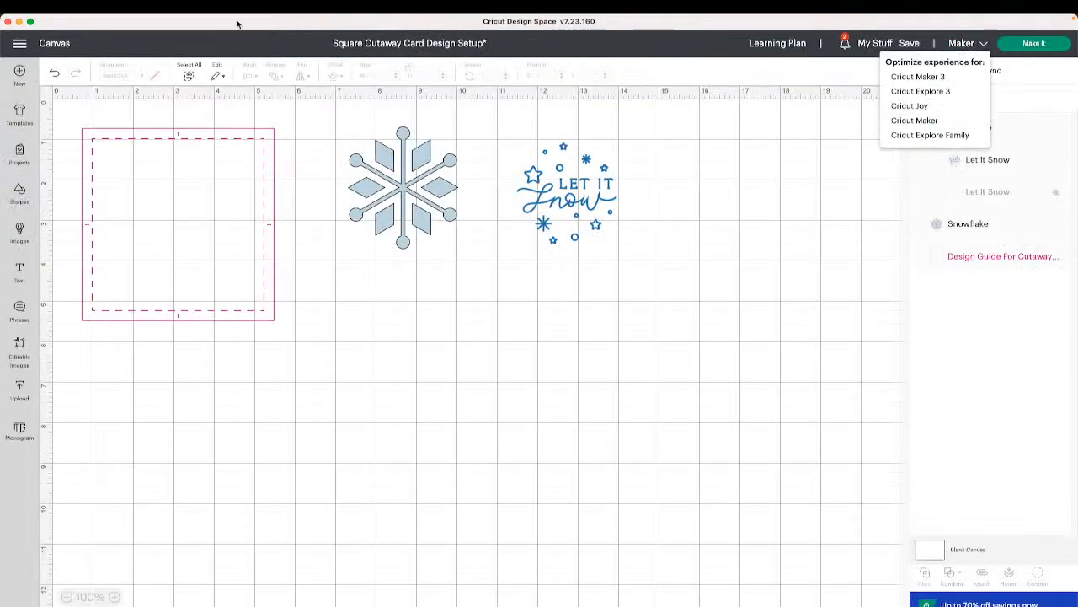
click(182, 45)
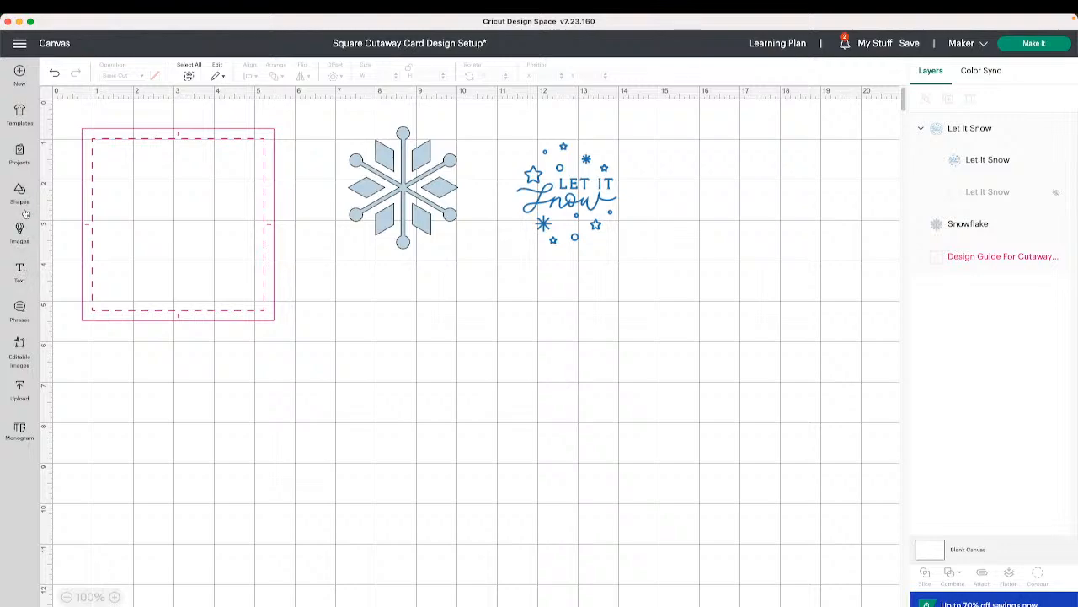
click(19, 43)
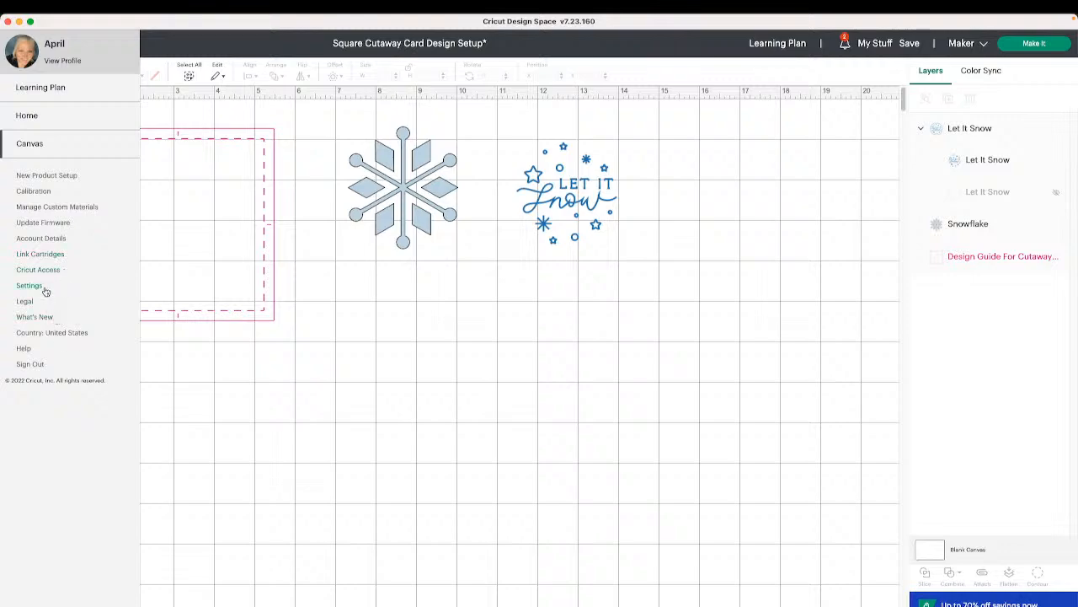
click(42, 287)
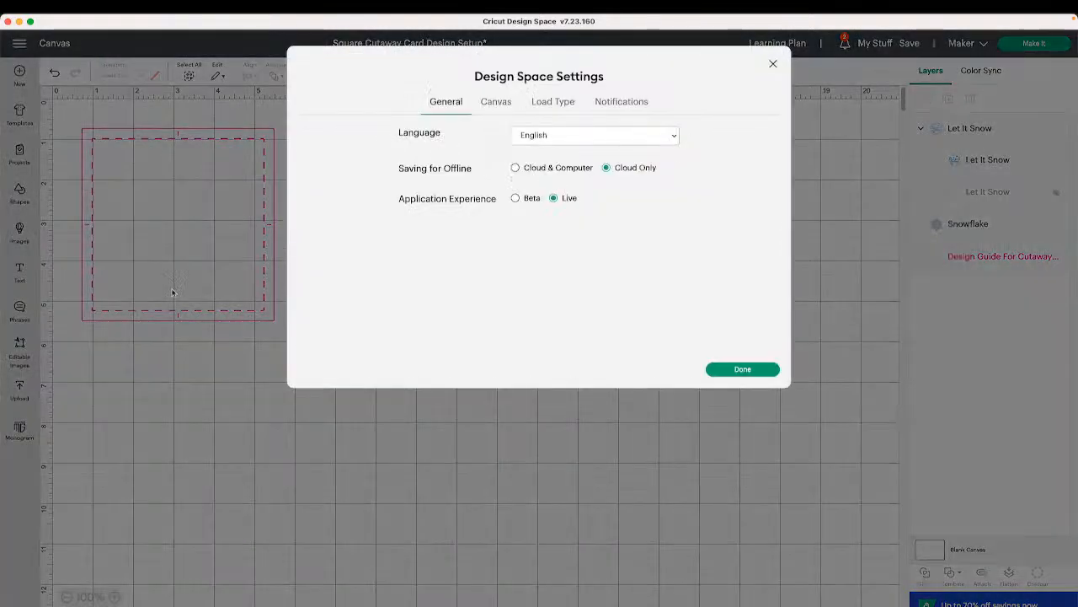
click(555, 103)
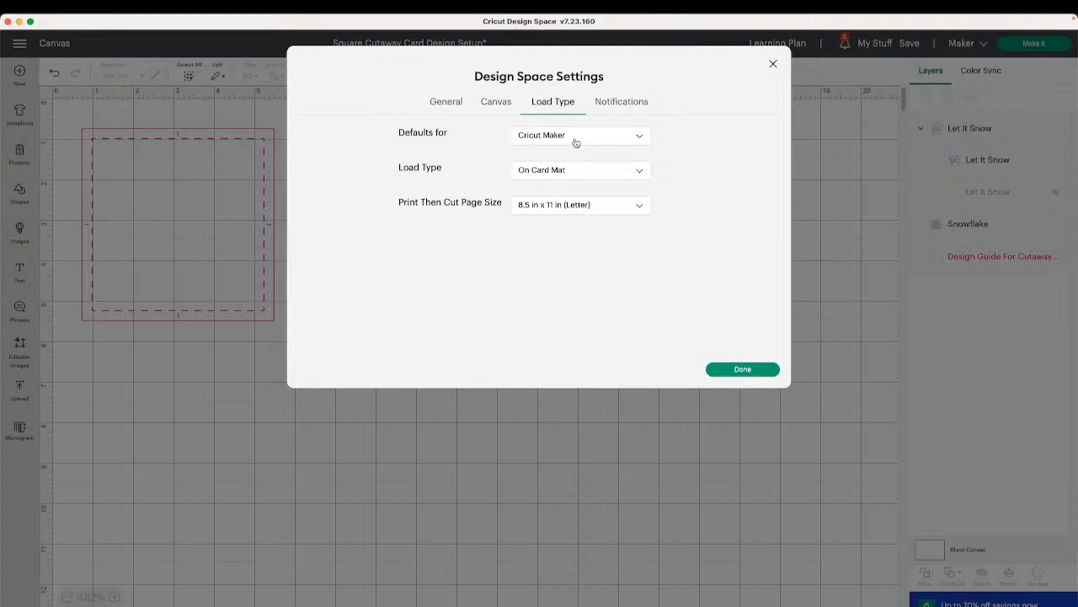
click(577, 143)
click(577, 143)
click(595, 177)
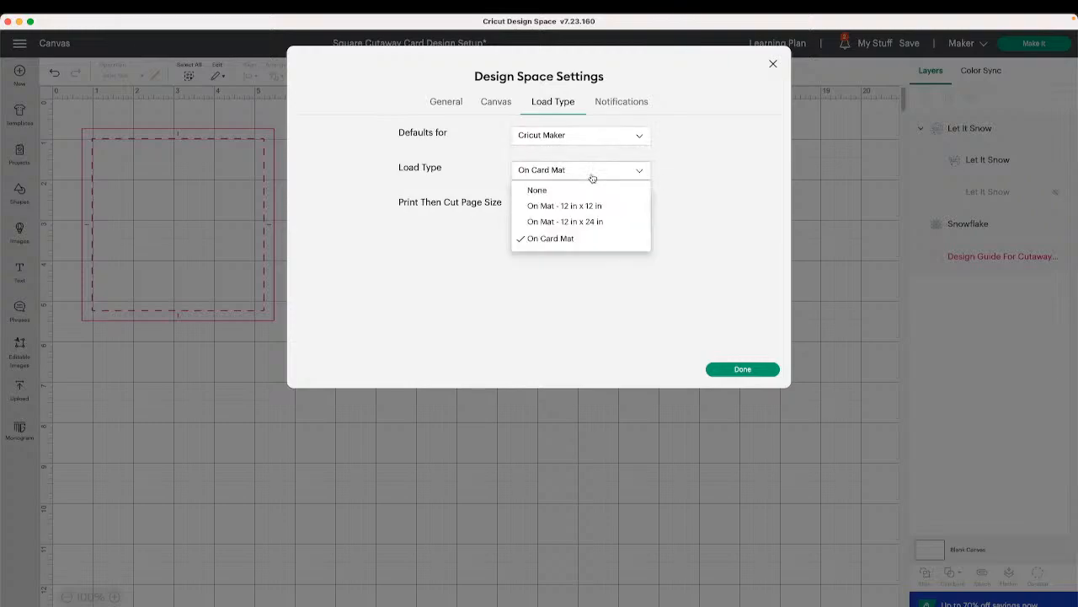
click(575, 240)
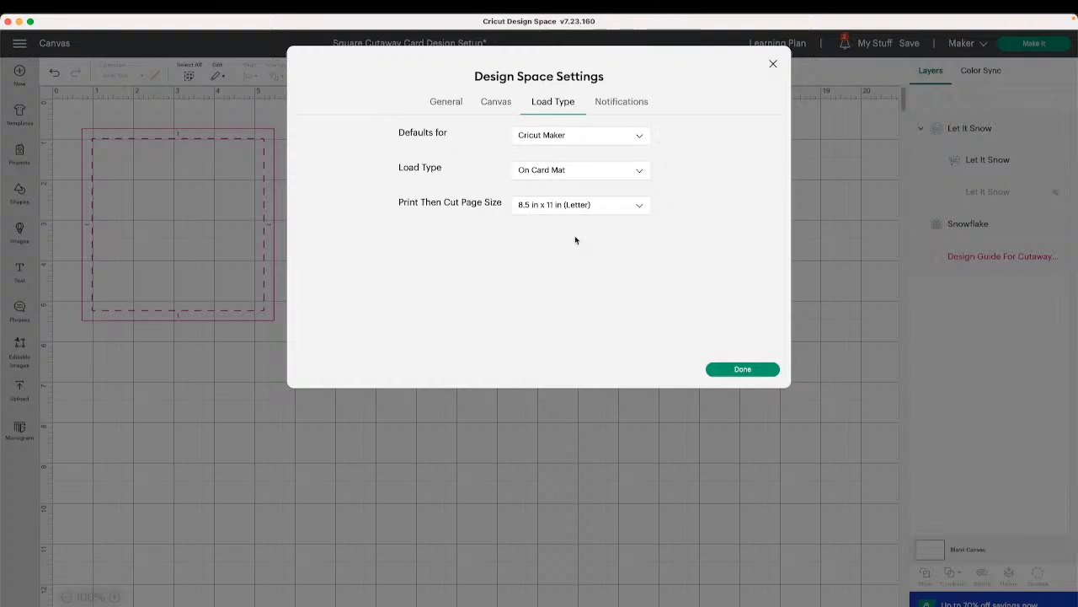
click(611, 169)
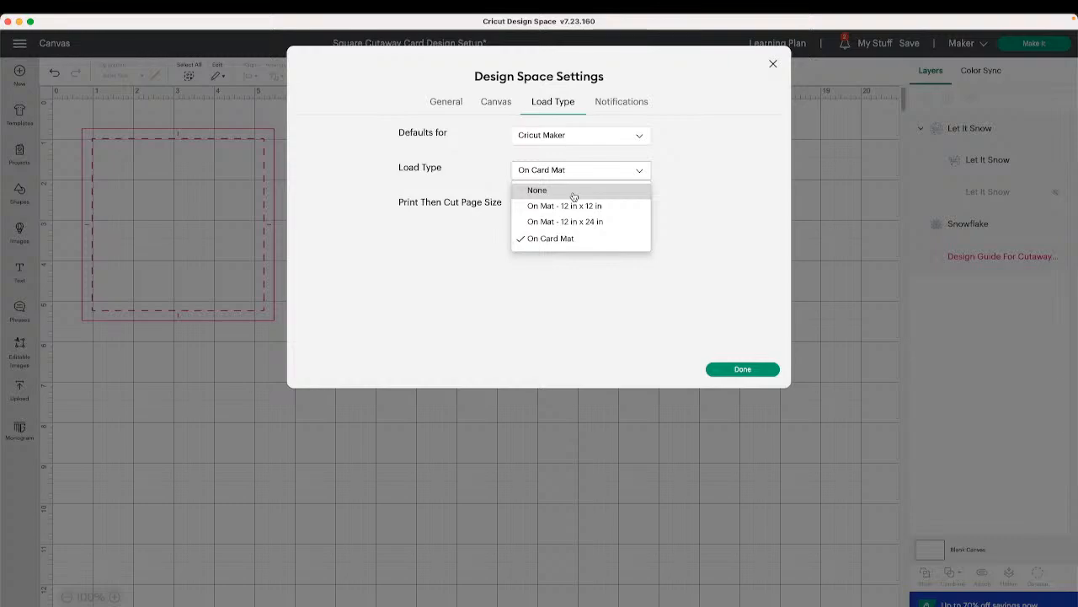
click(571, 241)
click(753, 376)
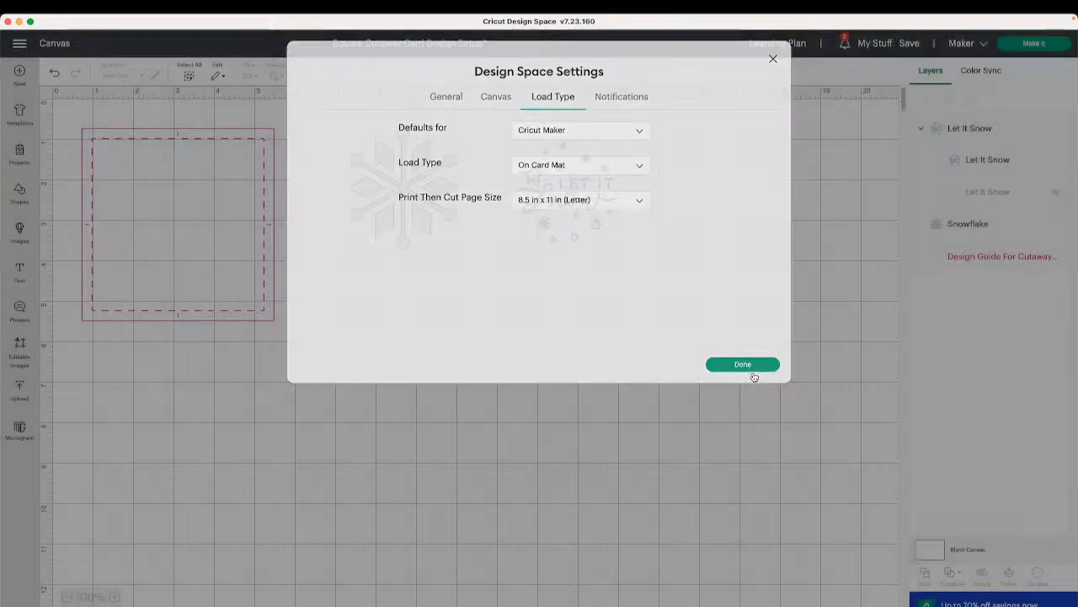
- Preview the mats in Make It and return to the canvas
click(1034, 43)
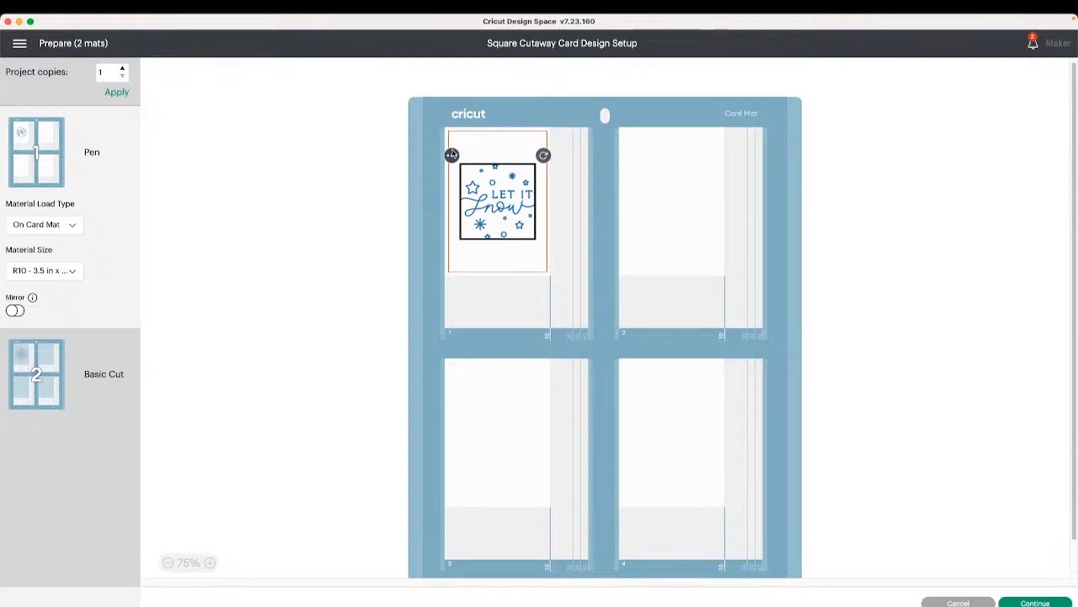
click(948, 604)
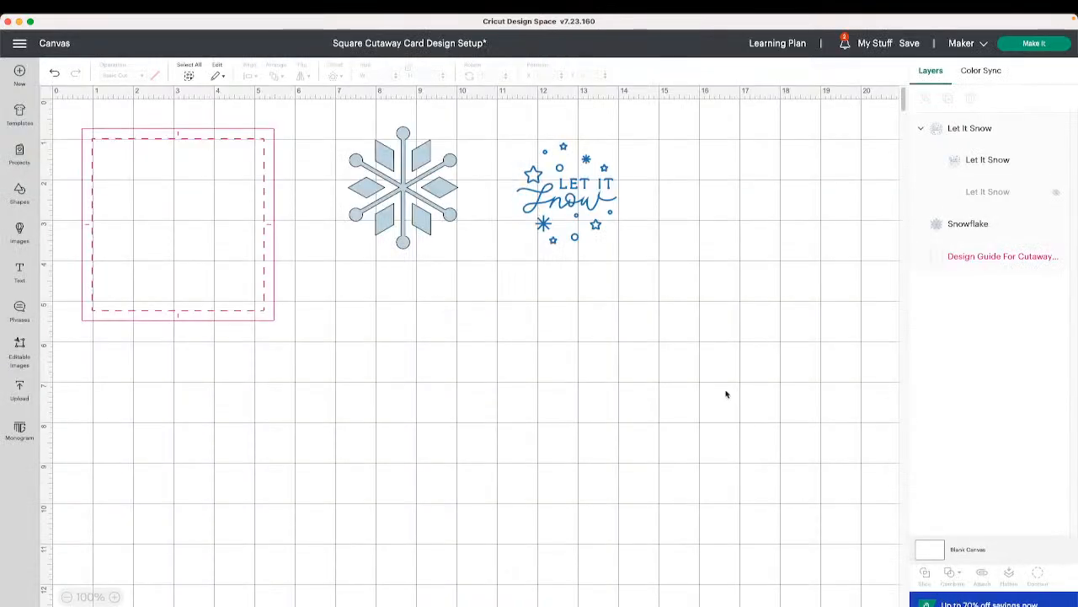
- Delete the Let It Snow design and preview the single remaining cut mat before returning to the canvas
click(603, 193)
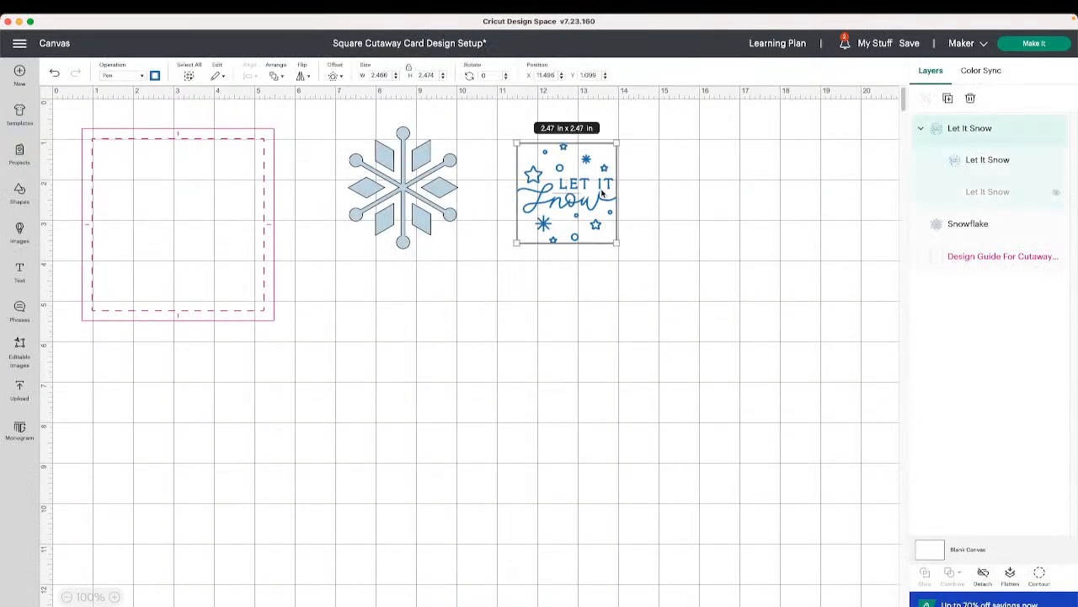
key(Delete)
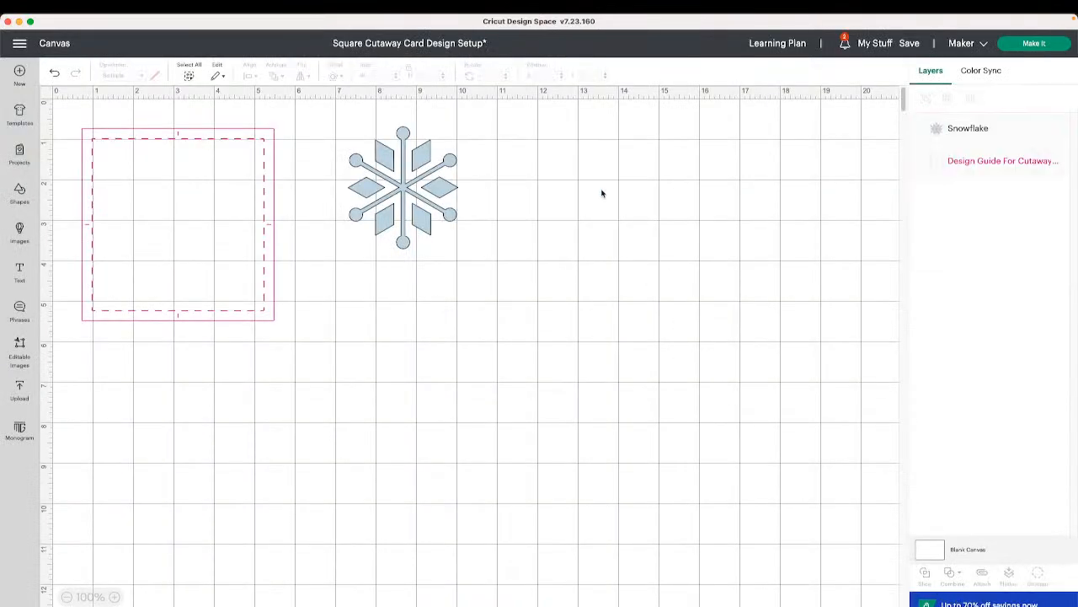
click(1015, 46)
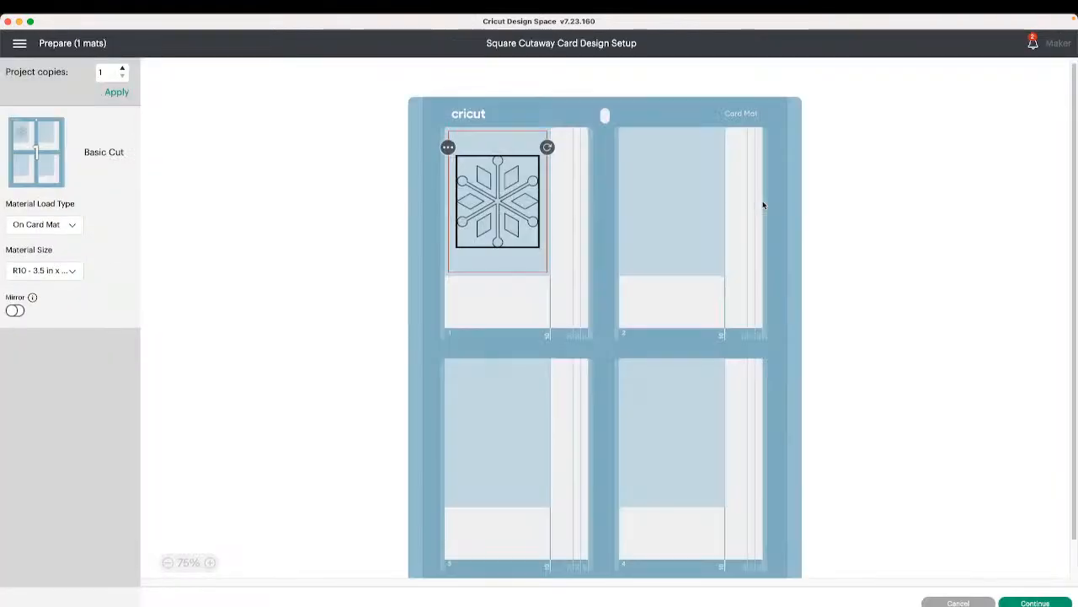
click(969, 601)
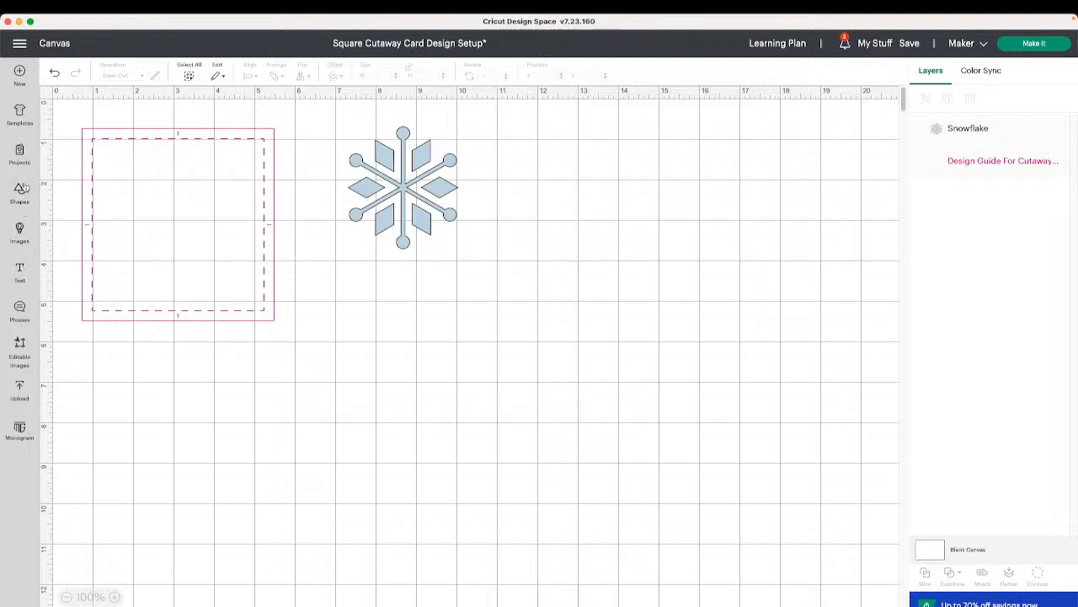
click(21, 154)
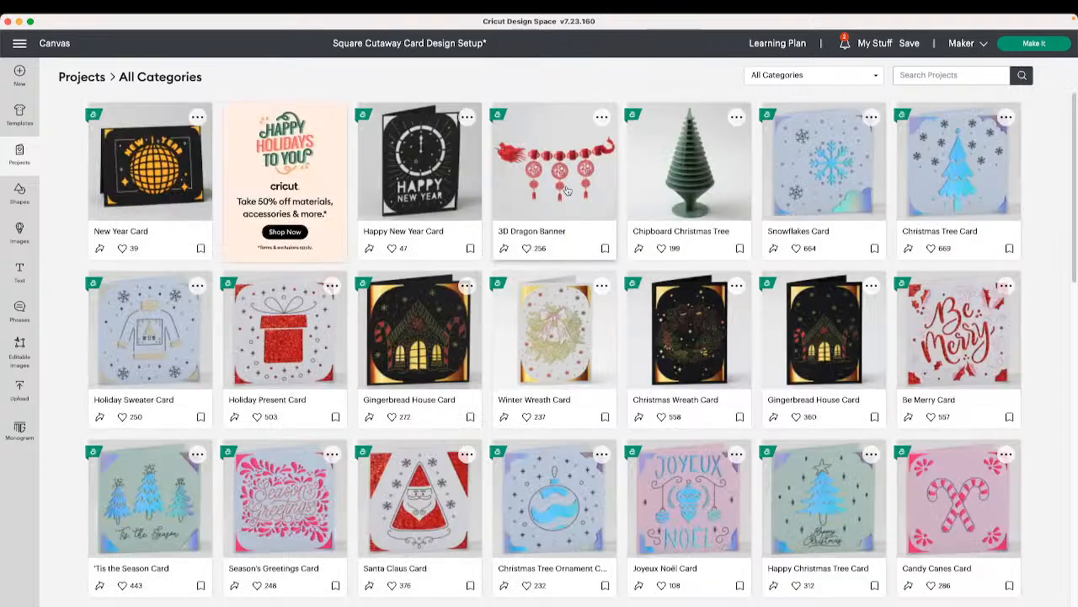
click(42, 44)
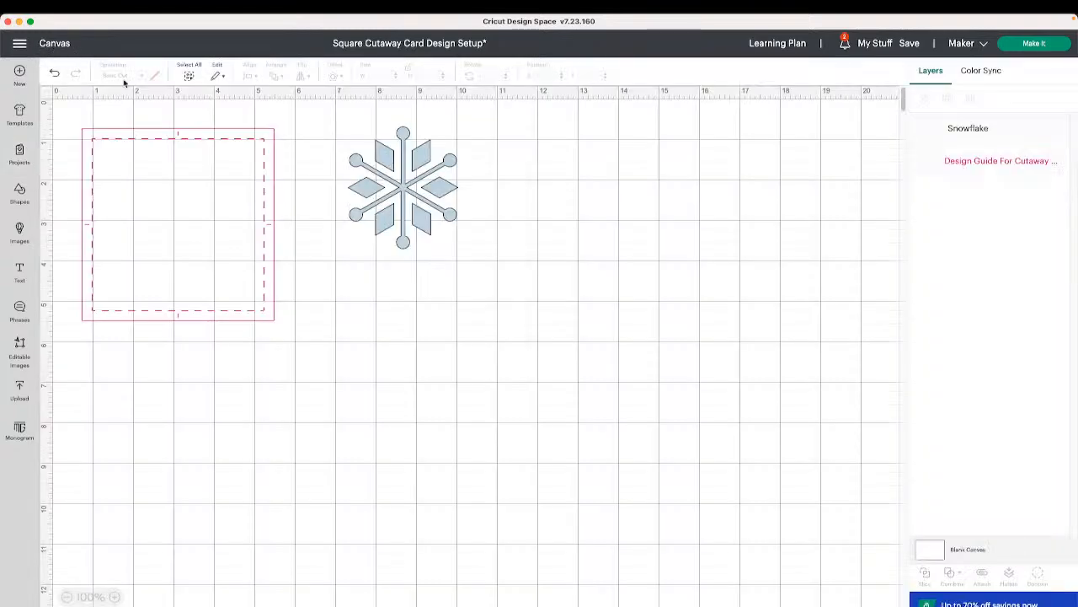
- Delete the snowflake design from the canvas
right_click(479, 281)
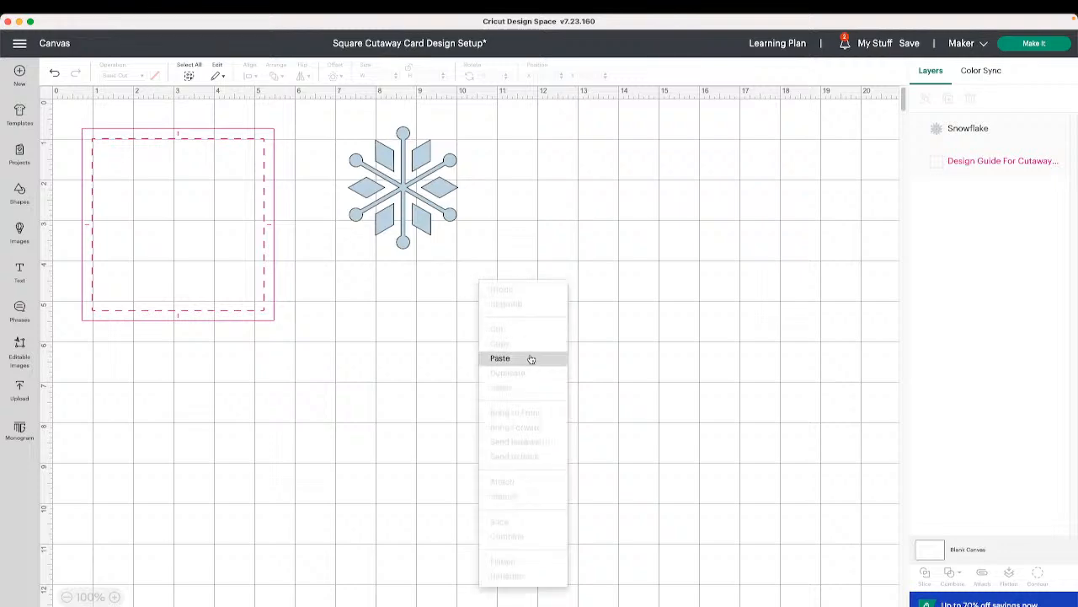
click(431, 203)
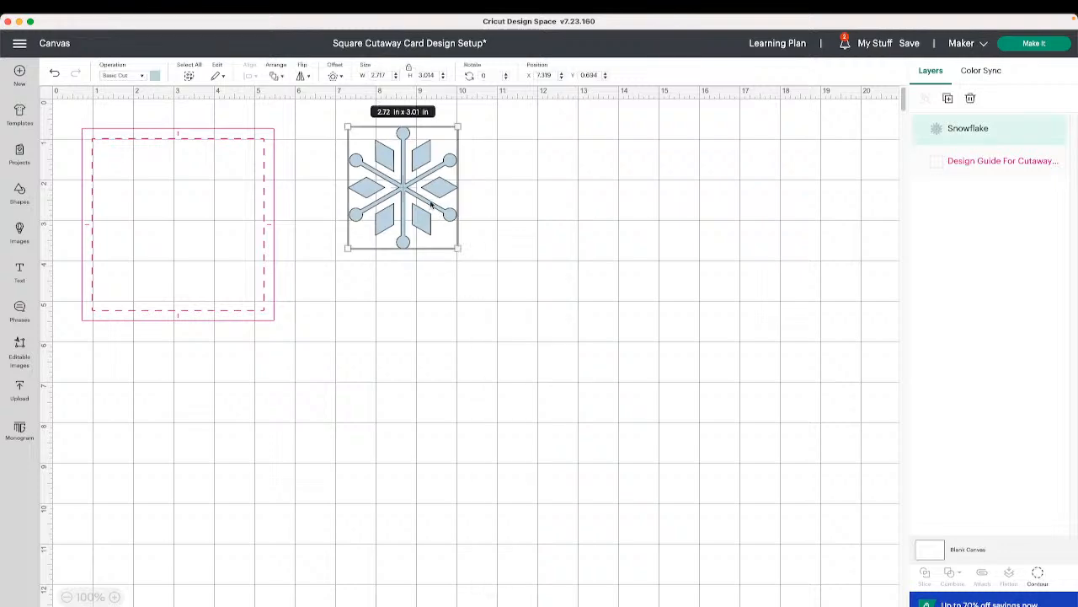
key(Delete)
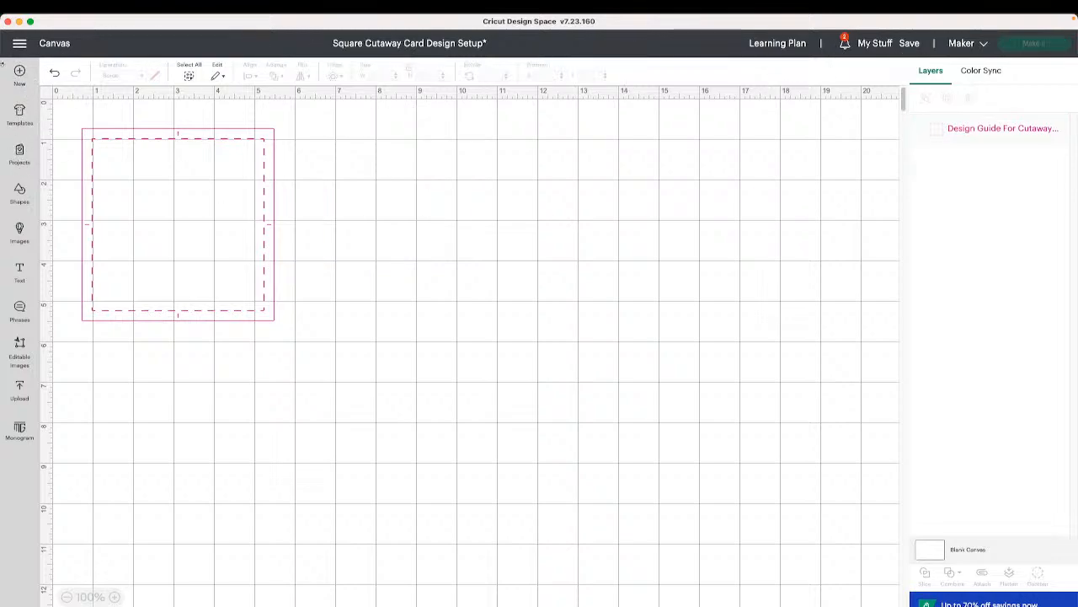
- Replace the canvas with a new project and open Square Cutaway Card Design Setup from the Cutaway Cards project category
click(20, 74)
click(540, 64)
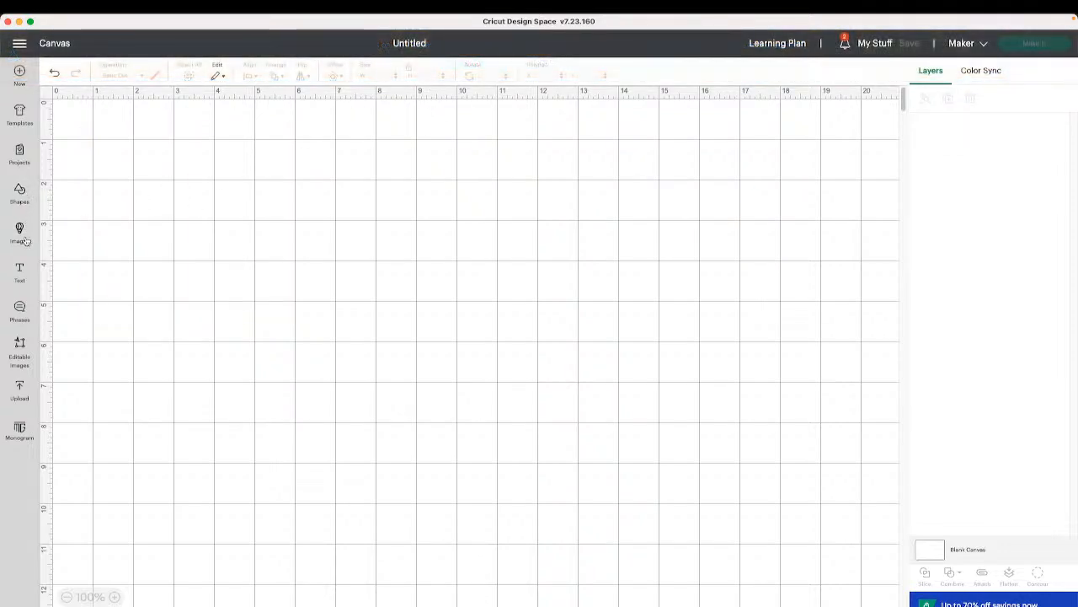
click(20, 155)
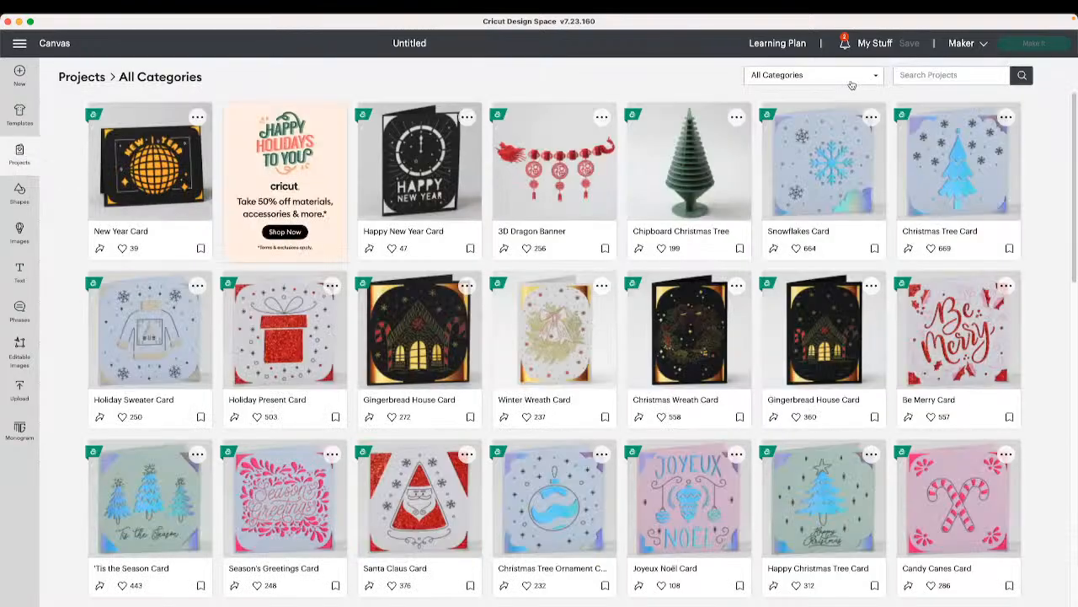
click(851, 79)
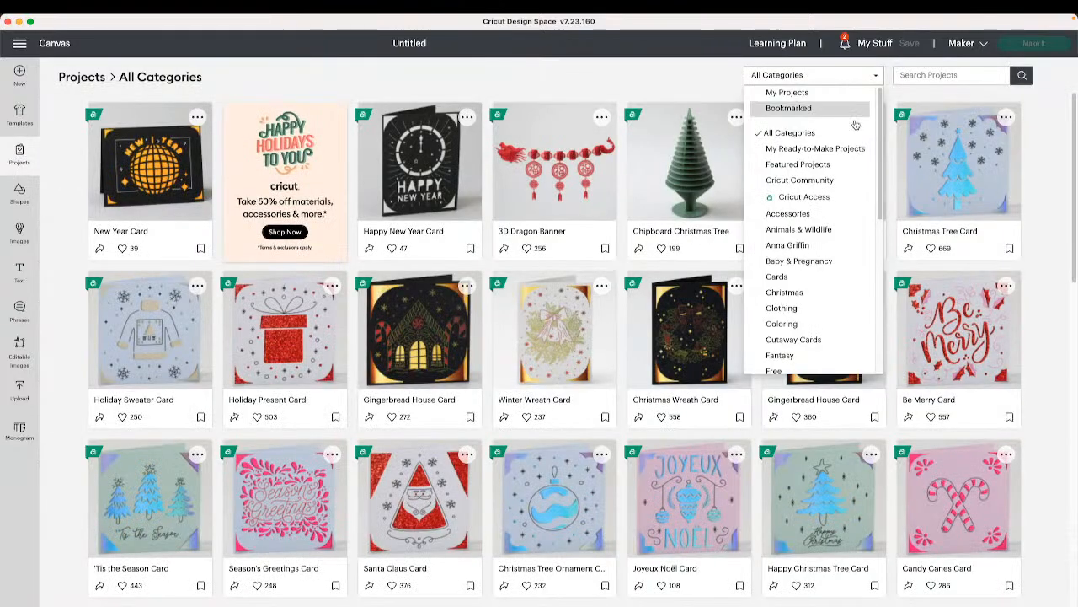
click(833, 339)
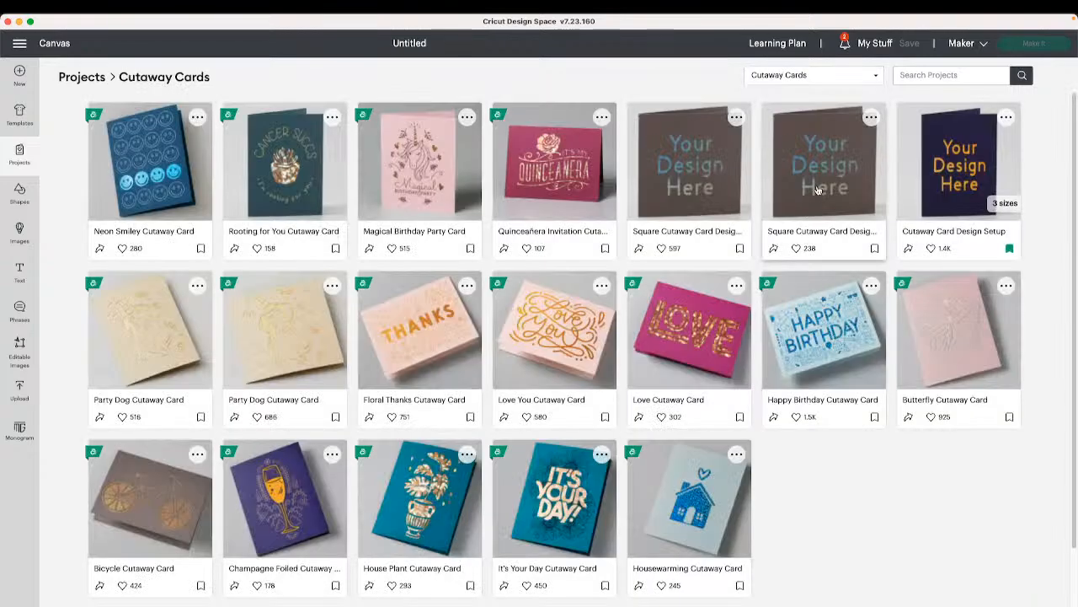
click(815, 196)
click(705, 604)
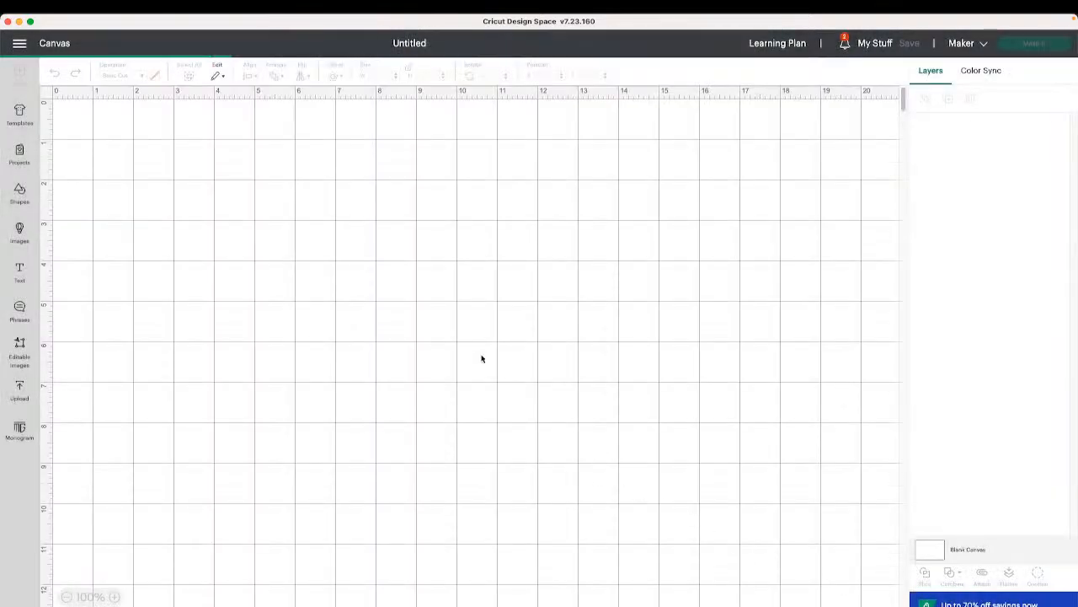
- Change the design guide layer's operation to Guide
right_click(388, 302)
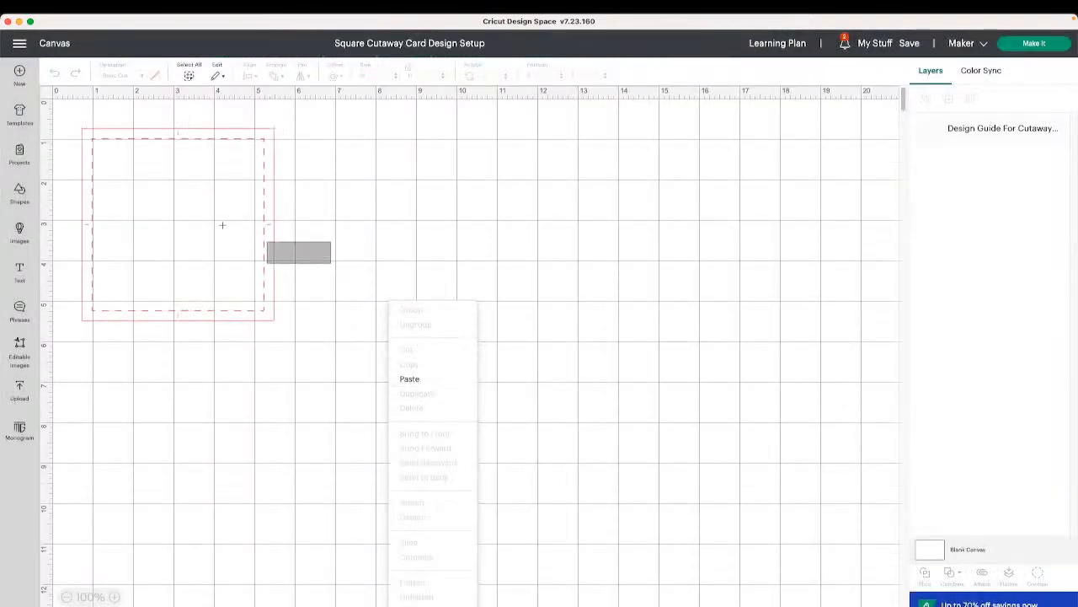
click(174, 207)
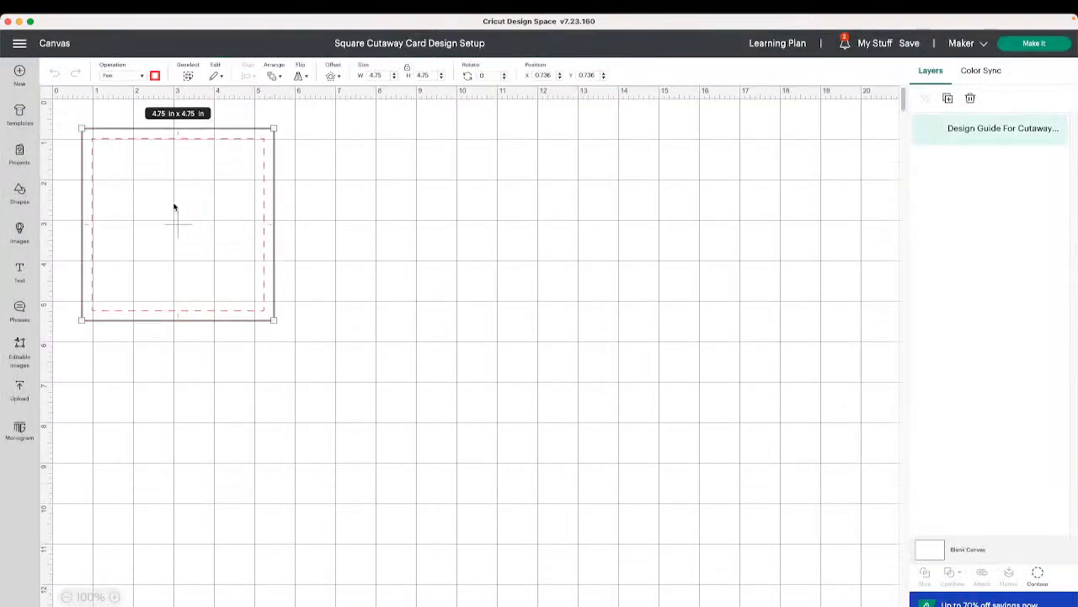
click(120, 76)
click(156, 273)
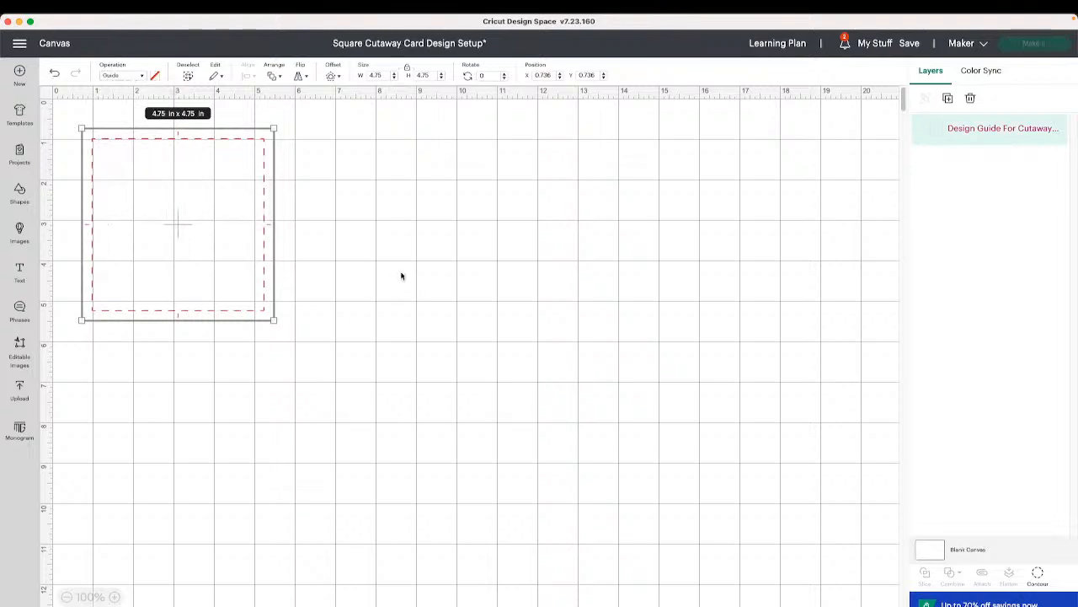
- Paste the snowflake onto the canvas and preview its cut mat in Make It before cancelling
right_click(383, 259)
click(435, 335)
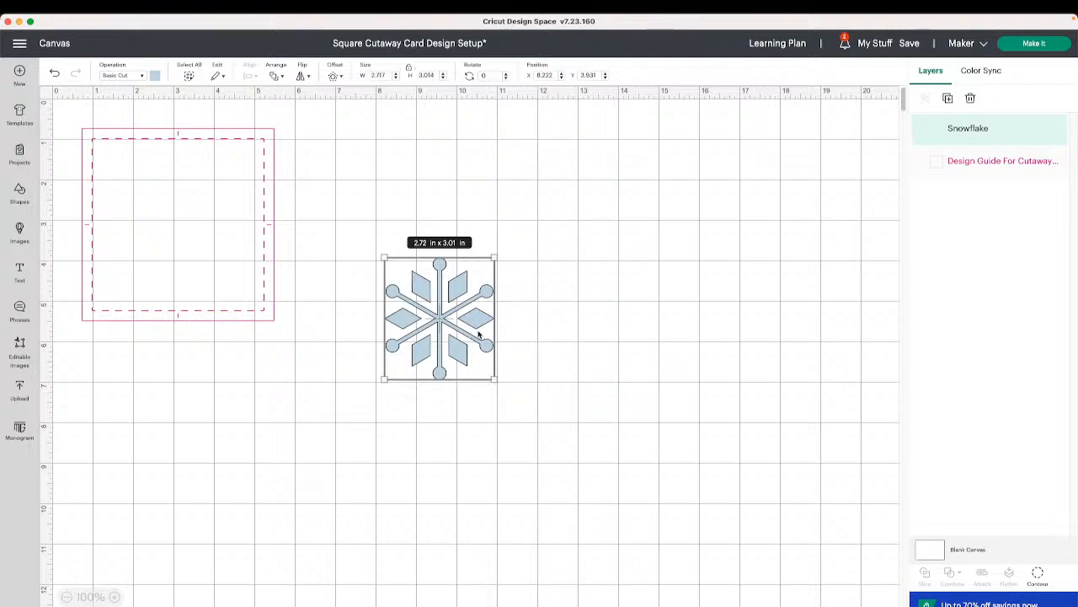
click(1035, 44)
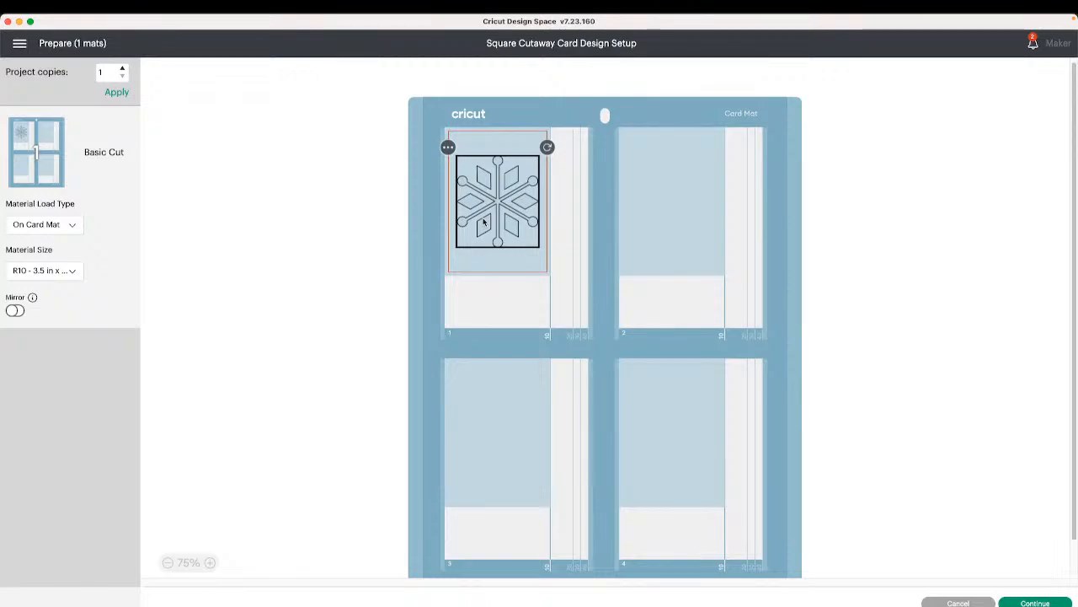
click(971, 602)
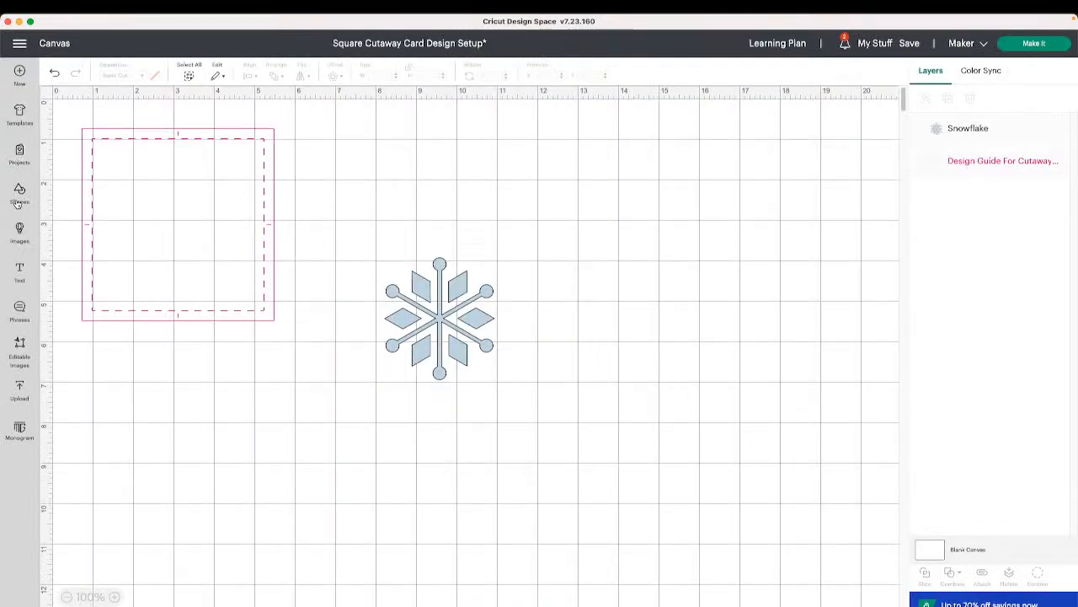
- Undo the guide and paste changes, then paste the snowflake onto the canvas again
click(53, 73)
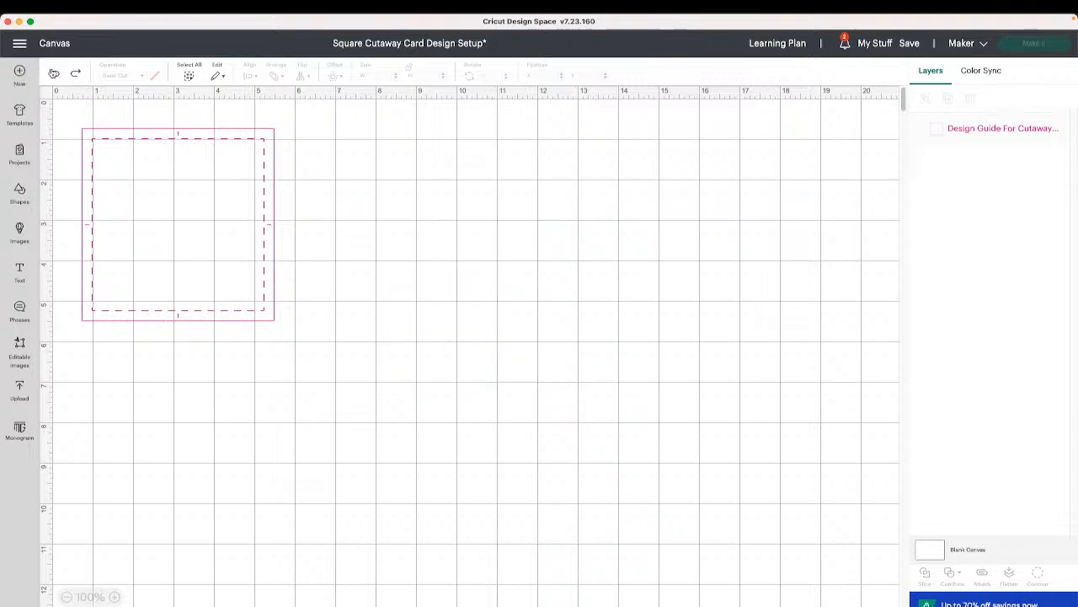
right_click(419, 231)
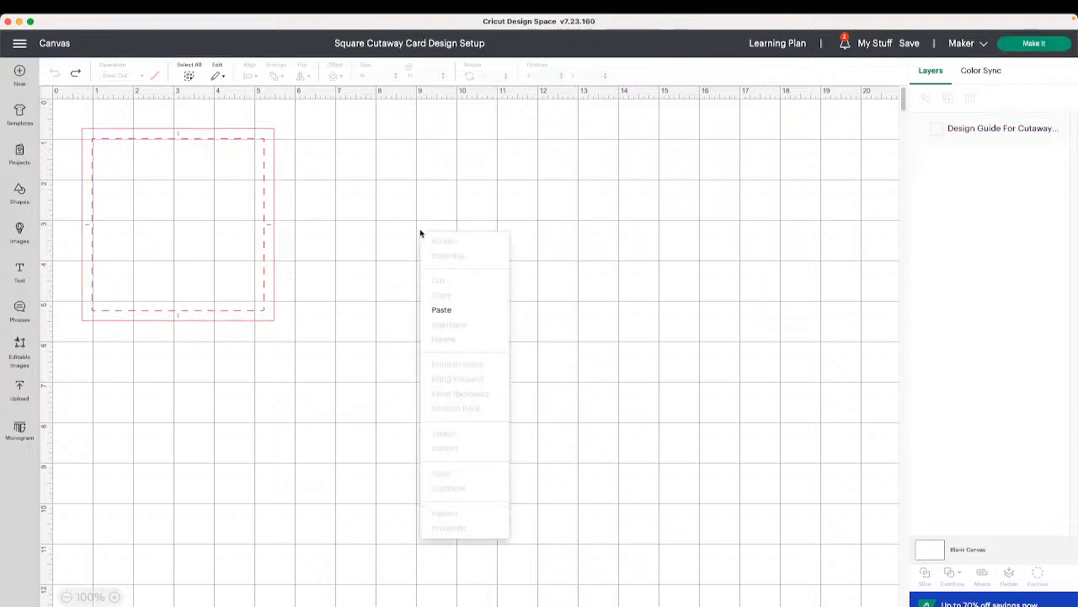
click(460, 311)
- Preview the Pen and Basic Cut mats in Make It and cancel back to the canvas
click(986, 73)
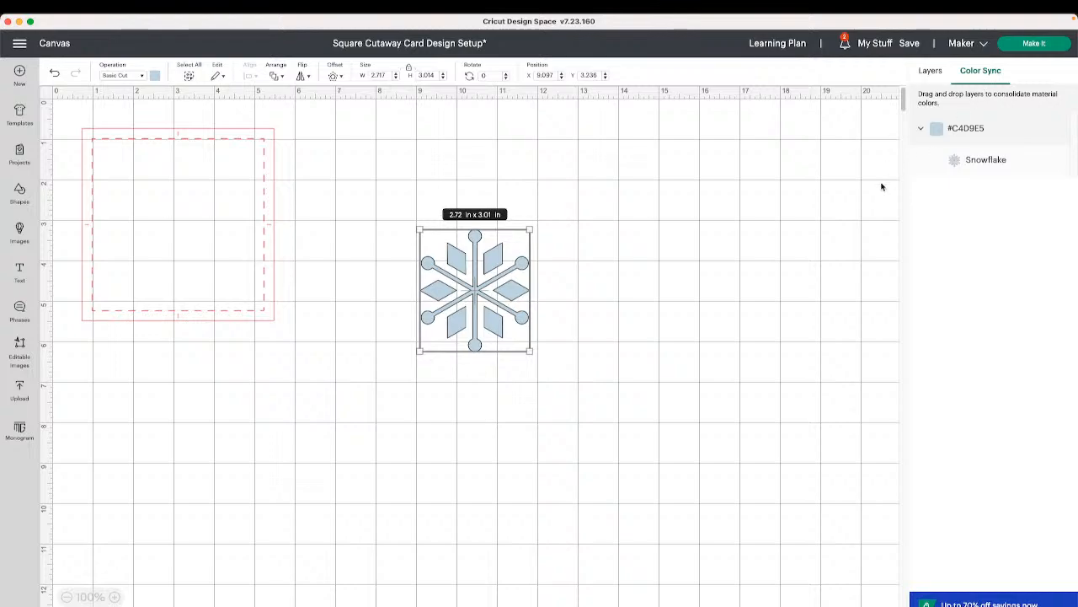
click(1033, 43)
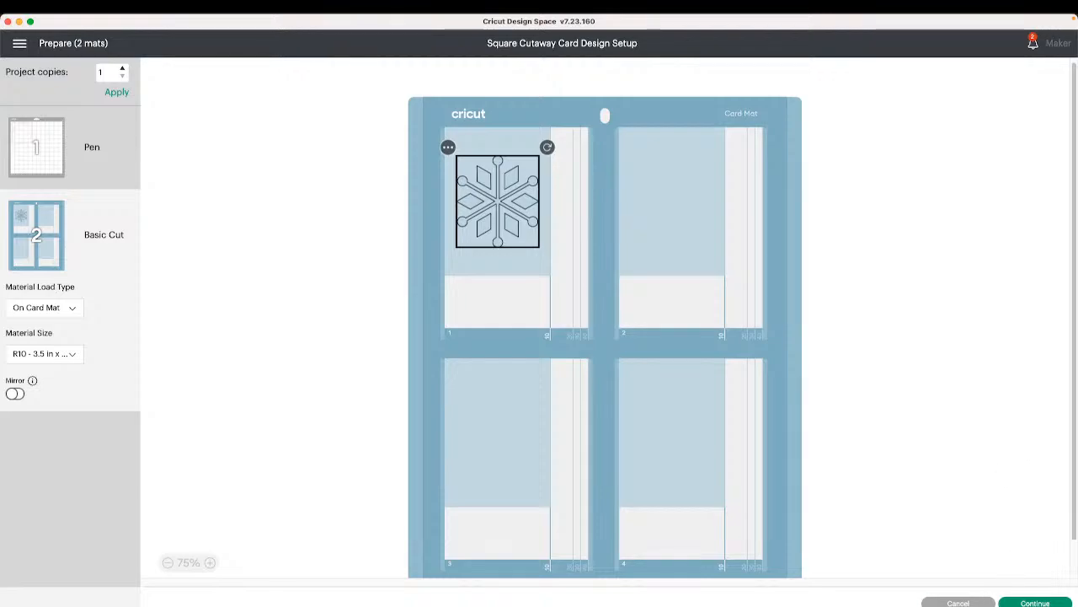
click(958, 603)
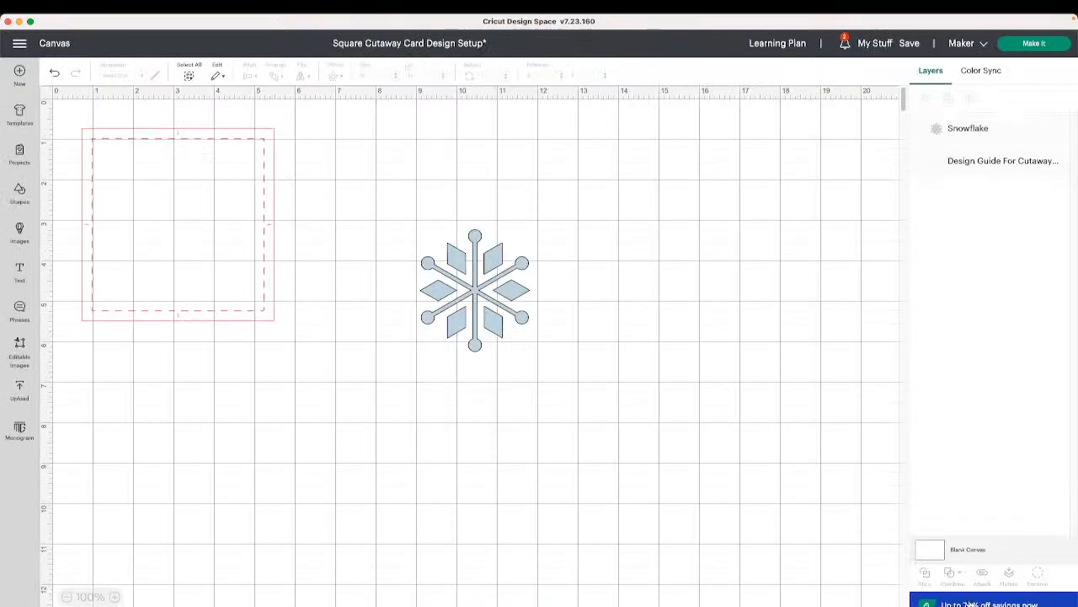
- Start a new project replacing the current one and reopen Square Cutaway Card Design Setup from the Cutaway Cards category
click(21, 153)
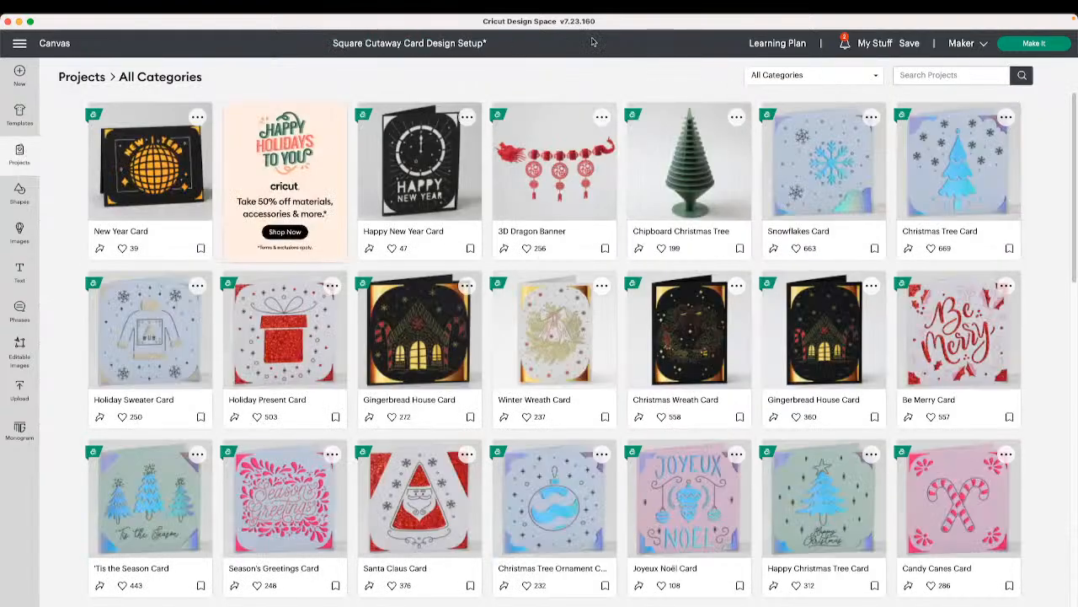
click(21, 74)
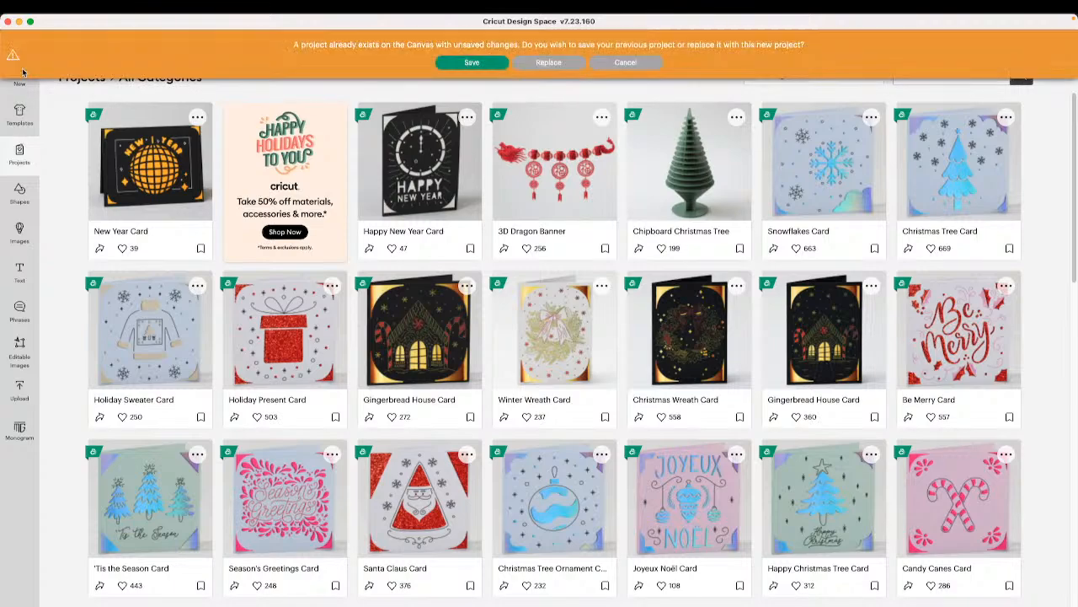
click(549, 64)
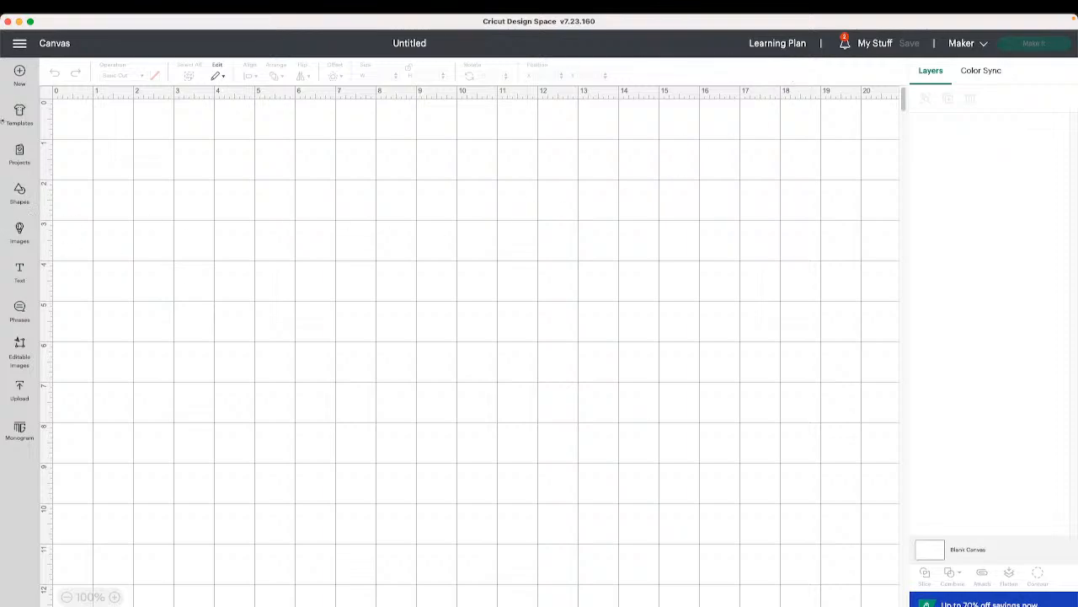
click(20, 154)
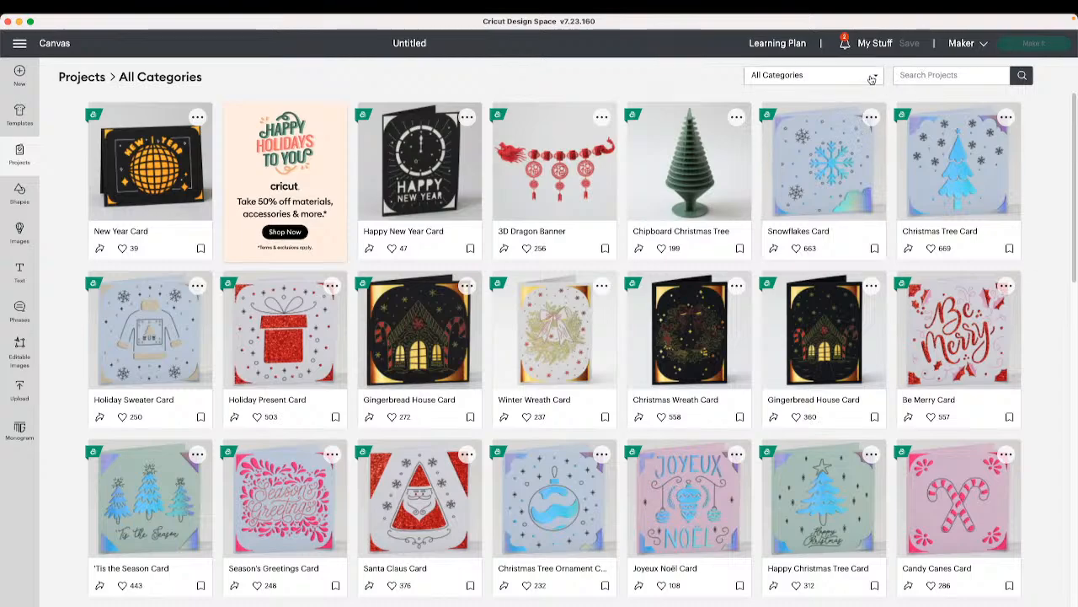
click(872, 79)
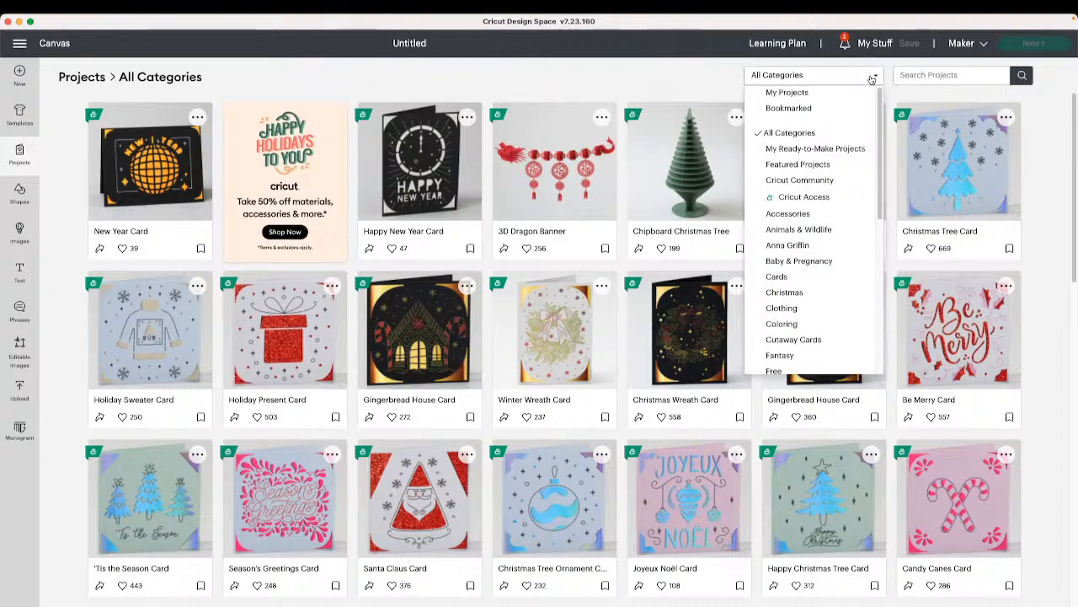
click(816, 340)
click(824, 169)
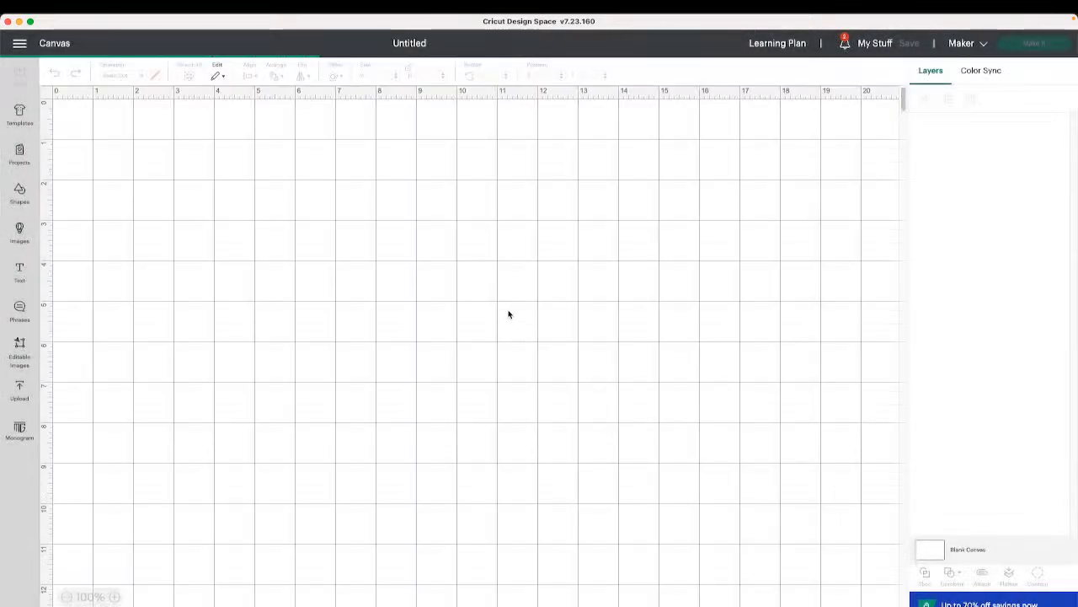
- Paste the snowflake onto the reloaded card project and open Make It
right_click(503, 304)
click(544, 376)
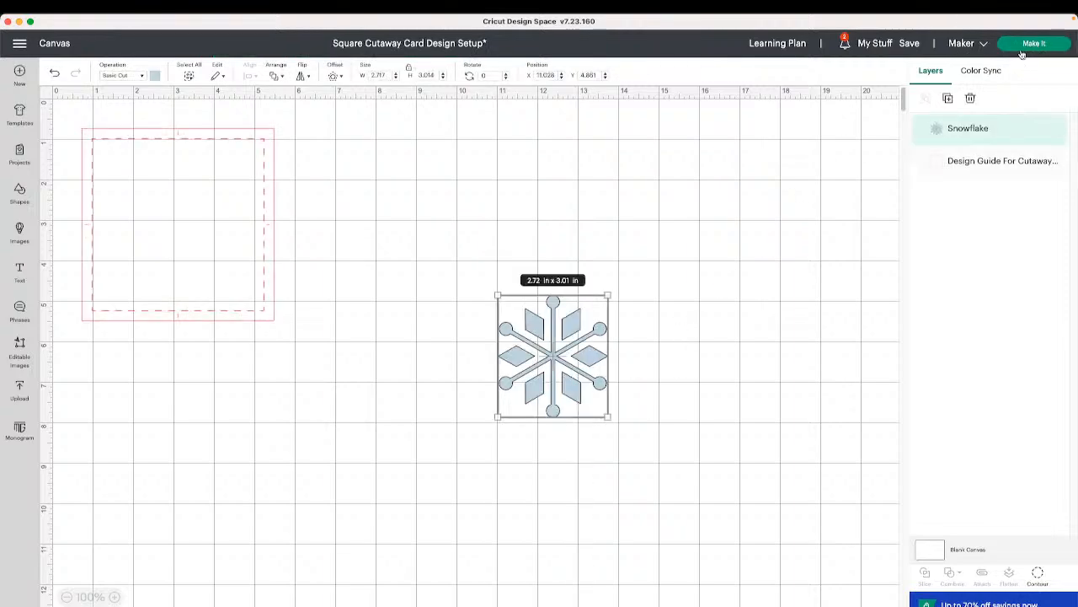
click(1035, 43)
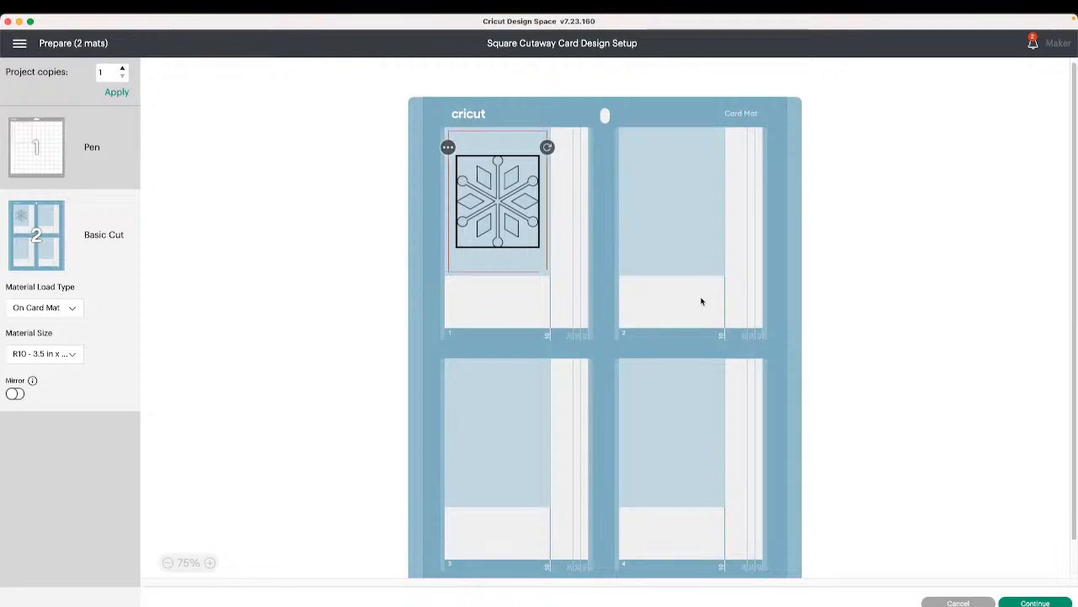
- Set the cut mat's material size to S40 - 4.75 in x 4.75 in, then cancel back to the canvas
click(49, 360)
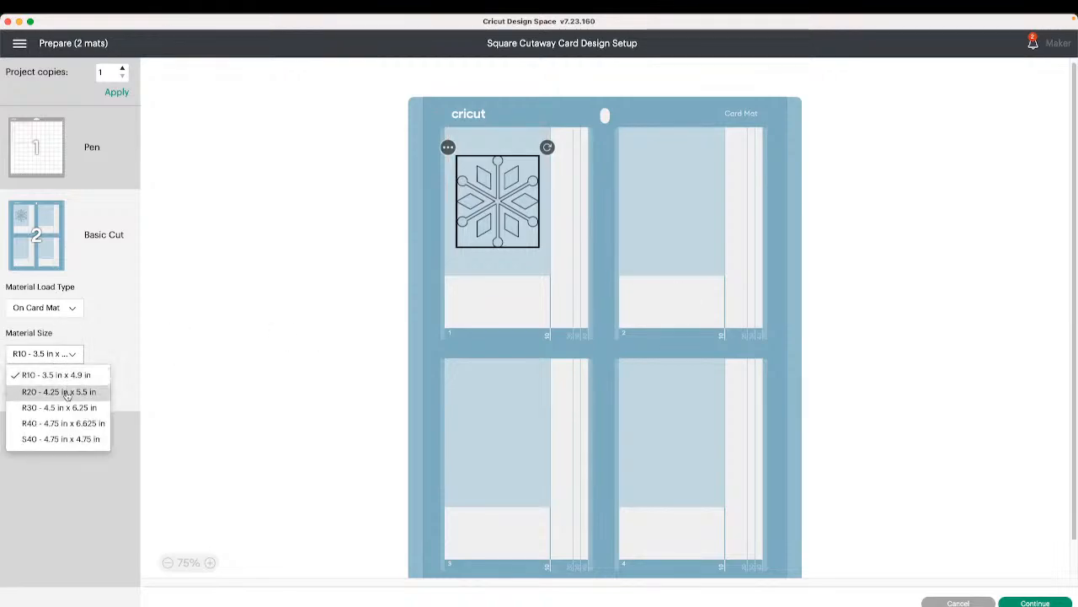
click(69, 440)
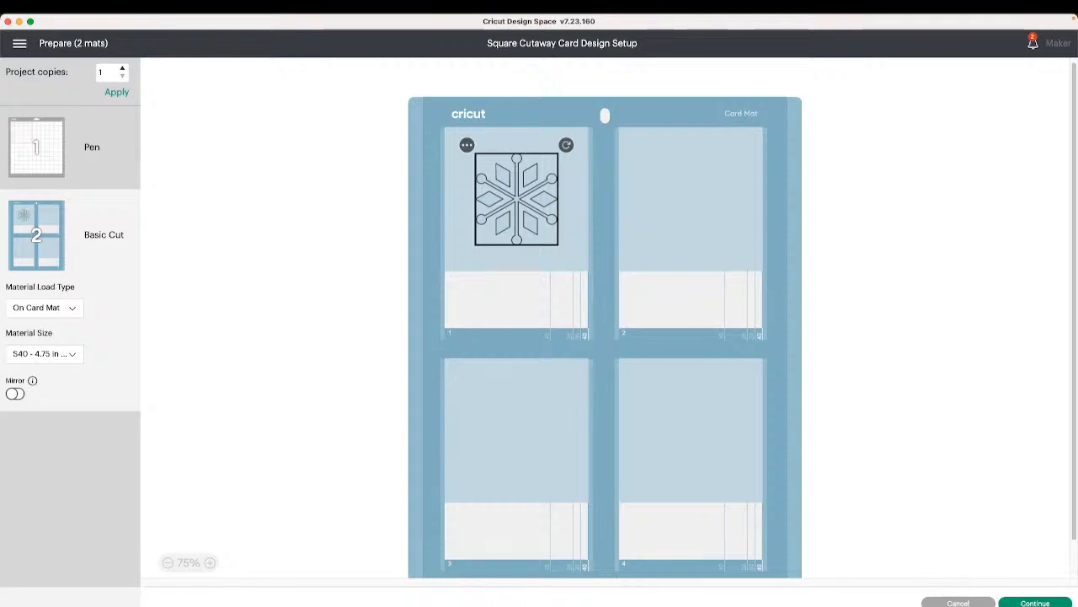
click(958, 602)
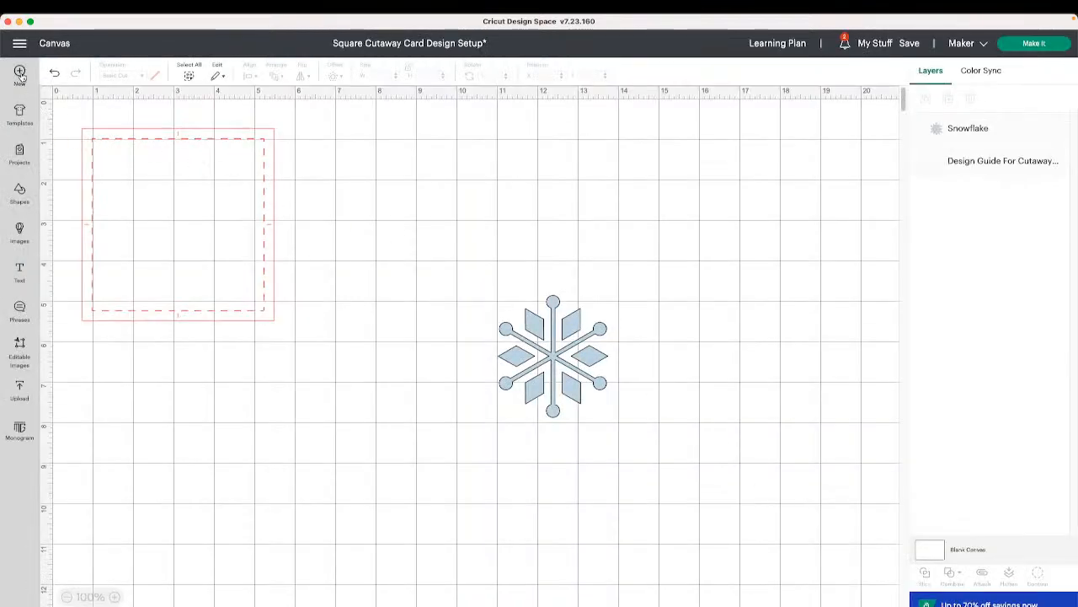
- Open the saved Square Cutaway Card Design Setup - 12222022 project from My Stuff, replacing the current canvas
click(891, 43)
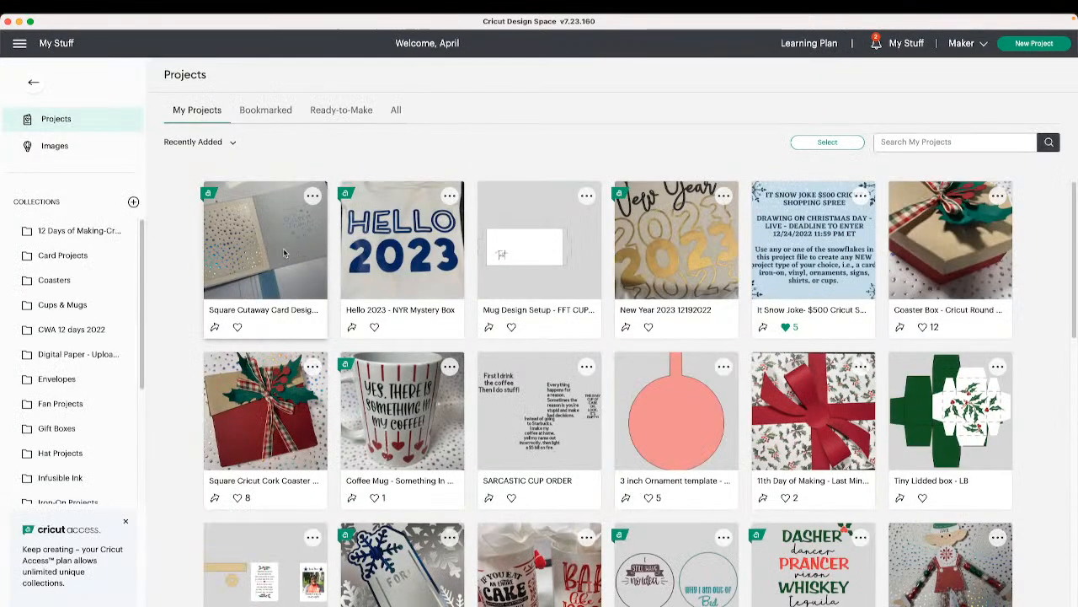
click(283, 247)
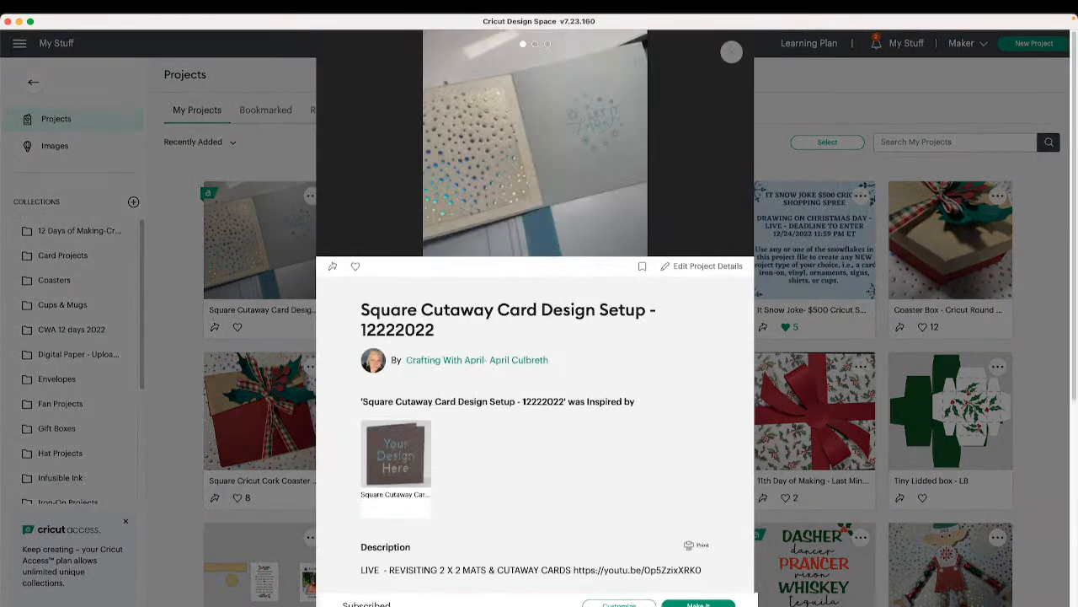
click(619, 604)
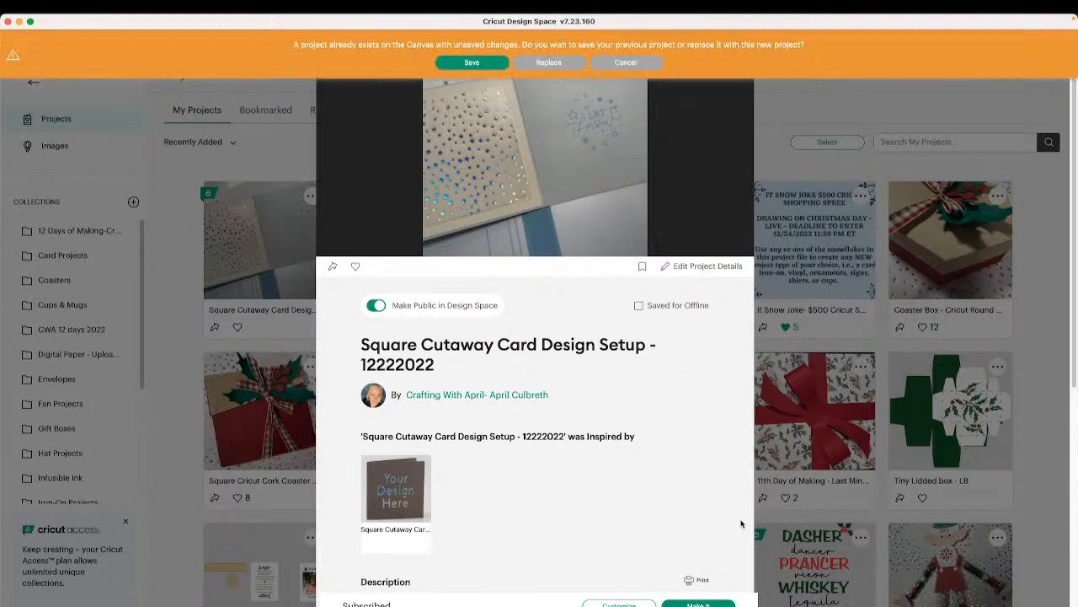
click(550, 62)
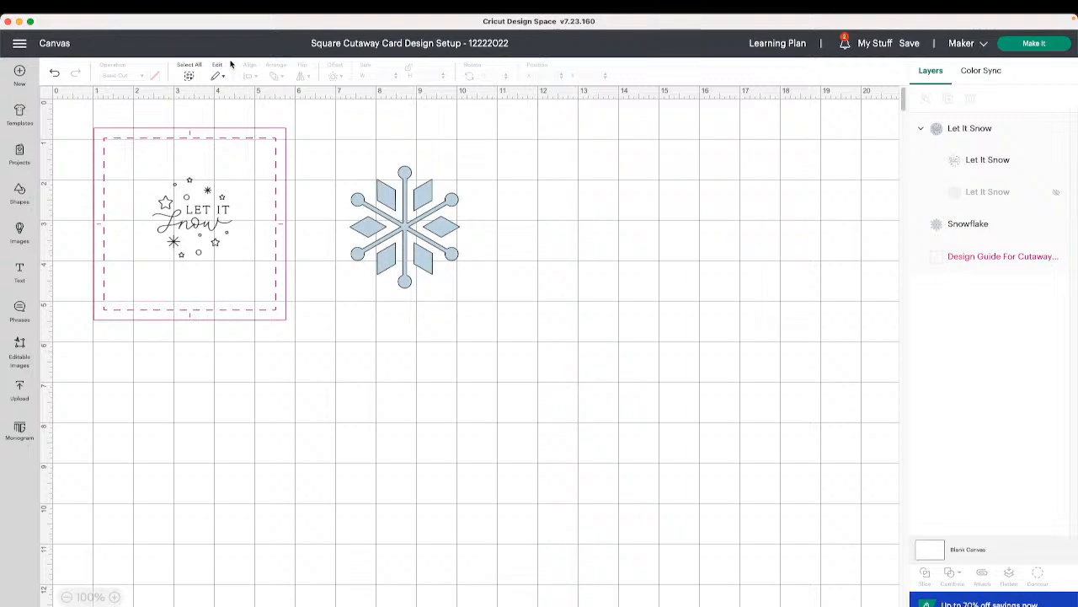
- Move the snowflake onto the card's design guide over the Let It Snow design
click(408, 264)
drag(455, 286, 216, 261)
drag(251, 301, 225, 282)
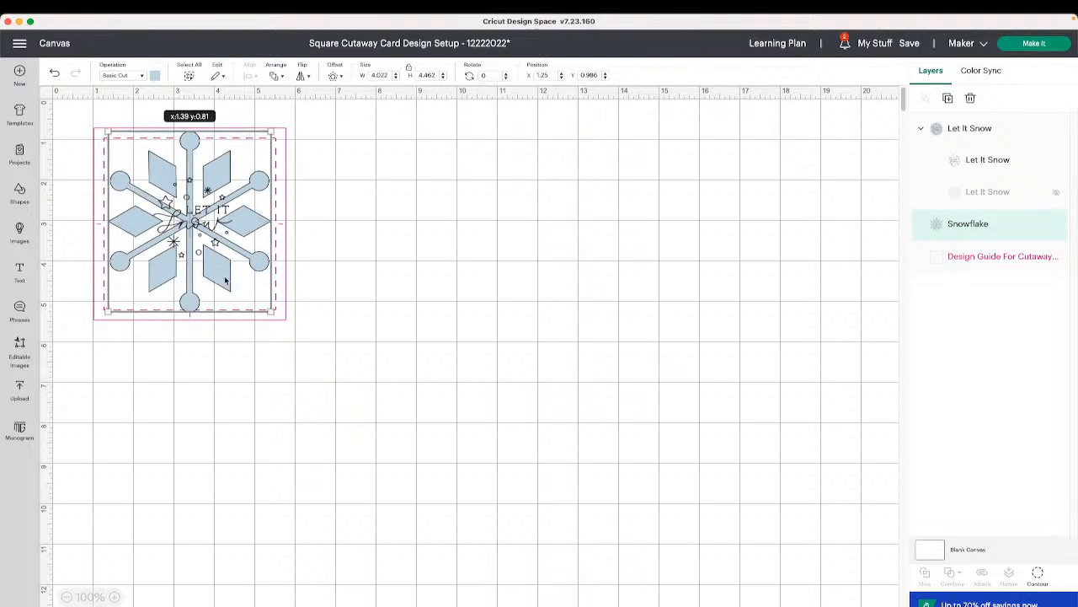
drag(226, 282, 226, 283)
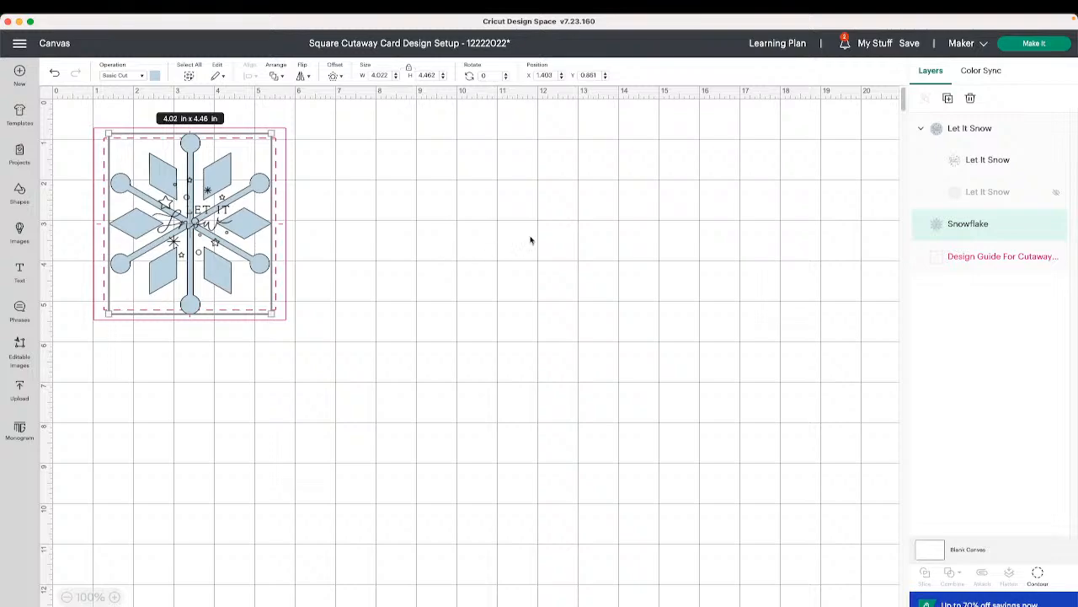
- Open Make It to review the Basic Cut mat, then cancel back to the canvas
click(1029, 46)
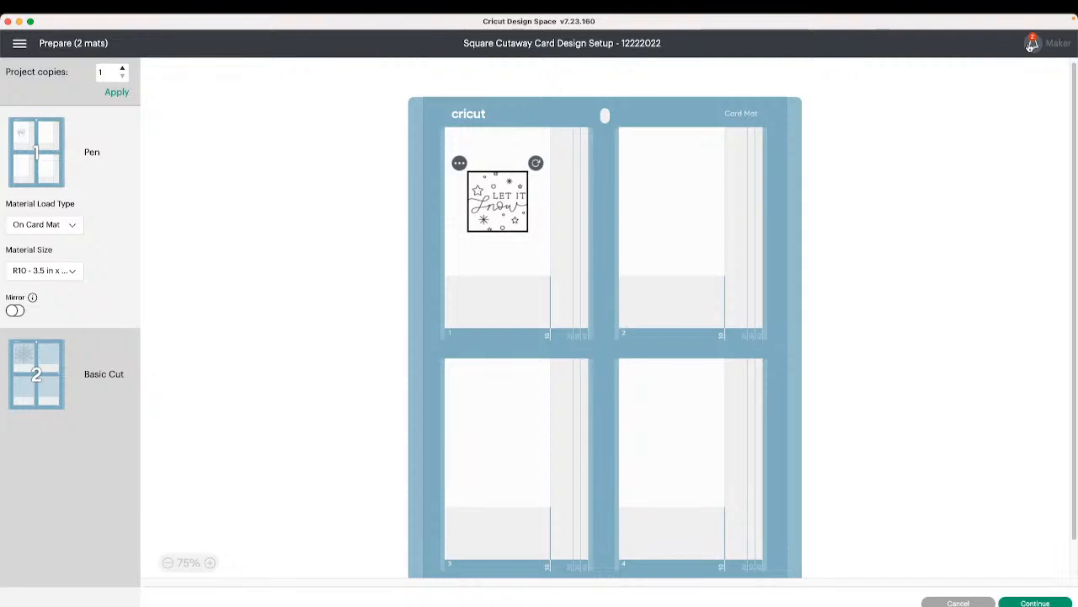
click(50, 402)
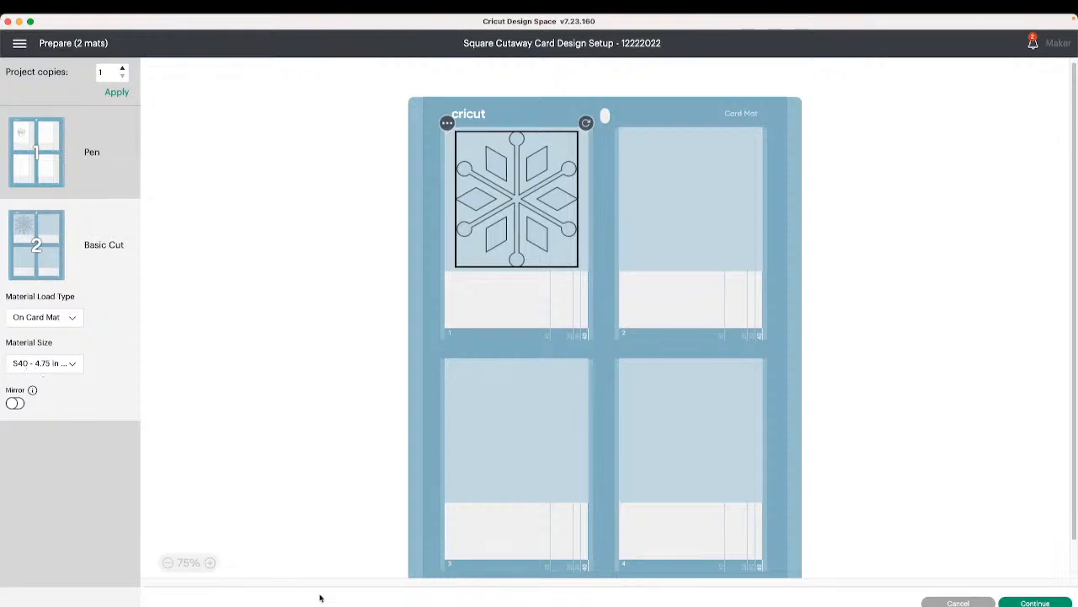
click(957, 604)
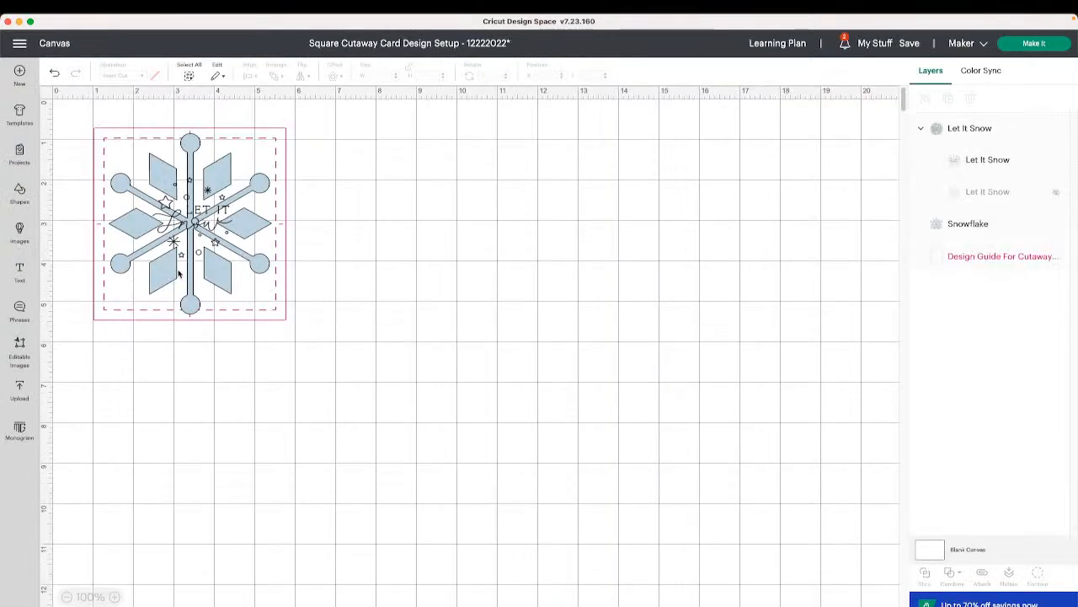
- Shrink the snowflake to about 3.58 x 3.98 in inside the card guide
click(214, 298)
drag(271, 310, 219, 255)
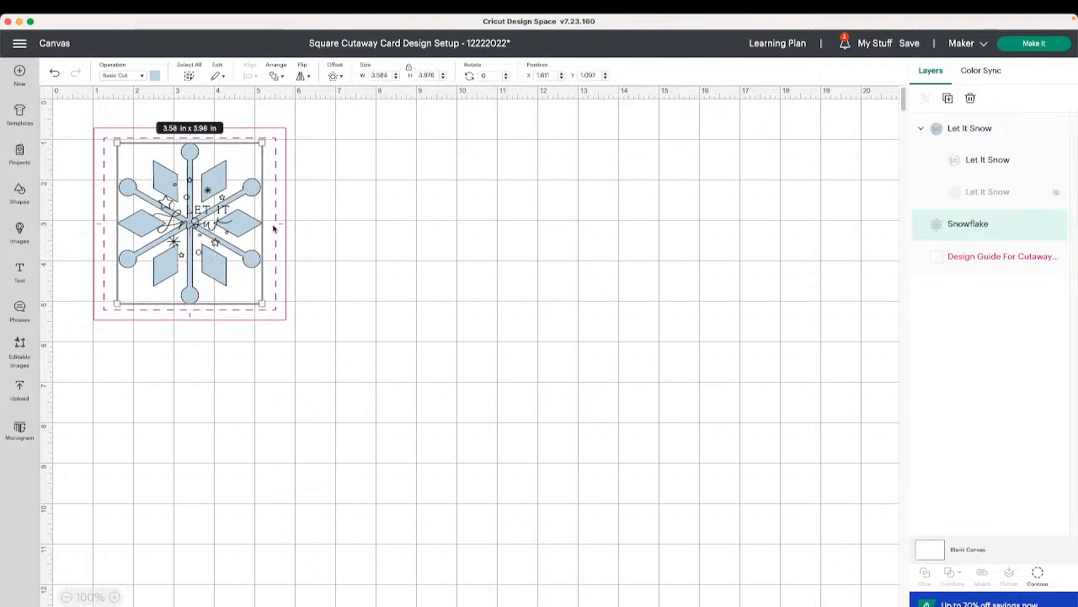
- Preview the Pen and Basic Cut mats in Make It again and cancel back to the canvas
click(1035, 44)
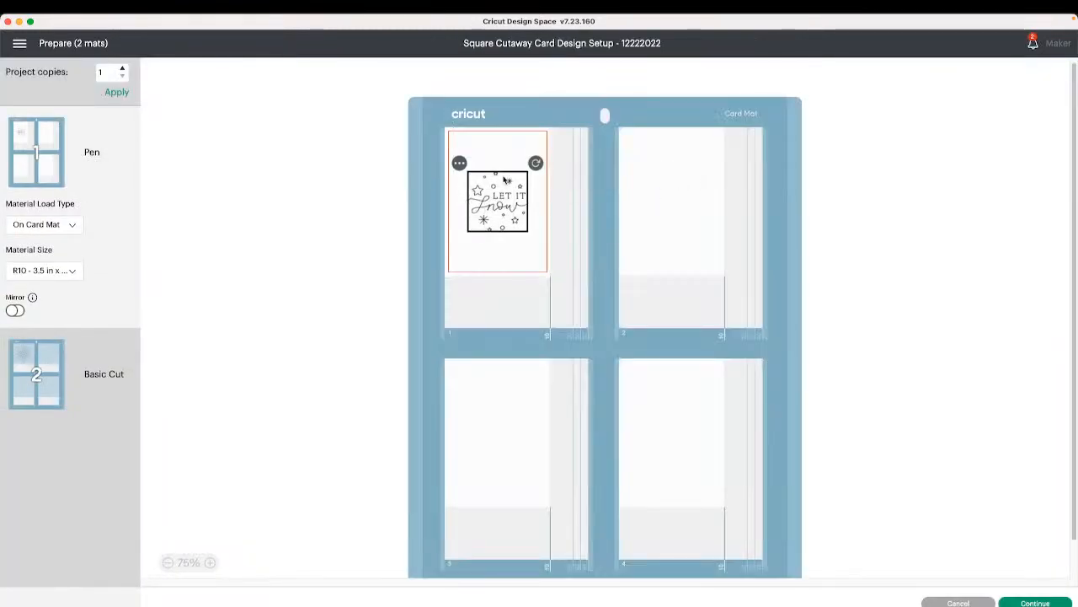
click(27, 389)
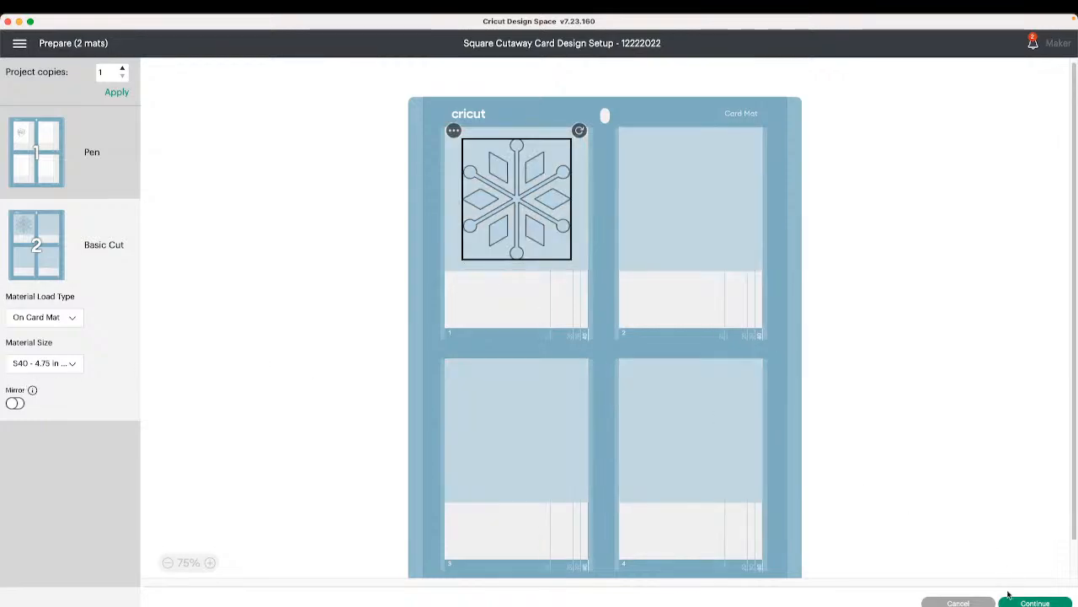
click(959, 602)
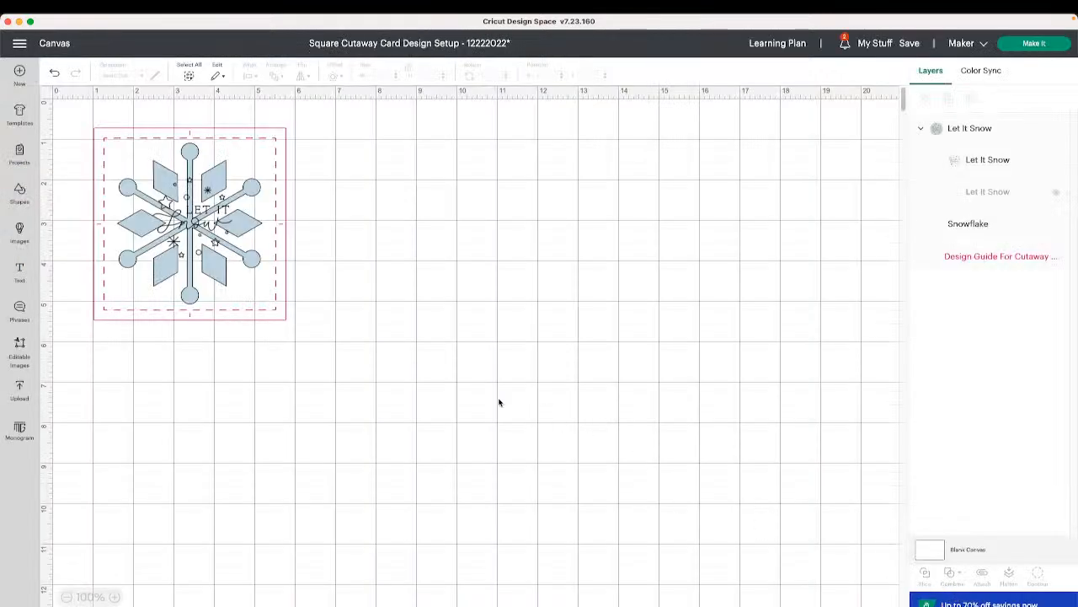
- Move the snowflake off the card to the open canvas area
click(247, 274)
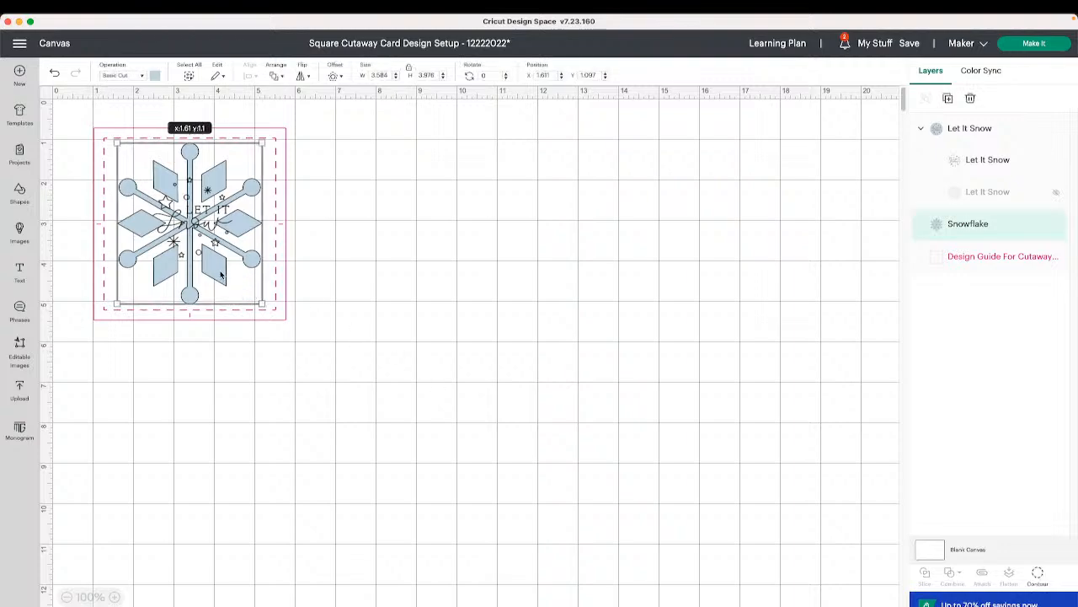
drag(219, 272, 496, 273)
- Enlarge the Let It Snow design to about 3.9 x 3.91 in to fill the card guide
click(208, 235)
drag(234, 257, 299, 324)
drag(245, 289, 206, 258)
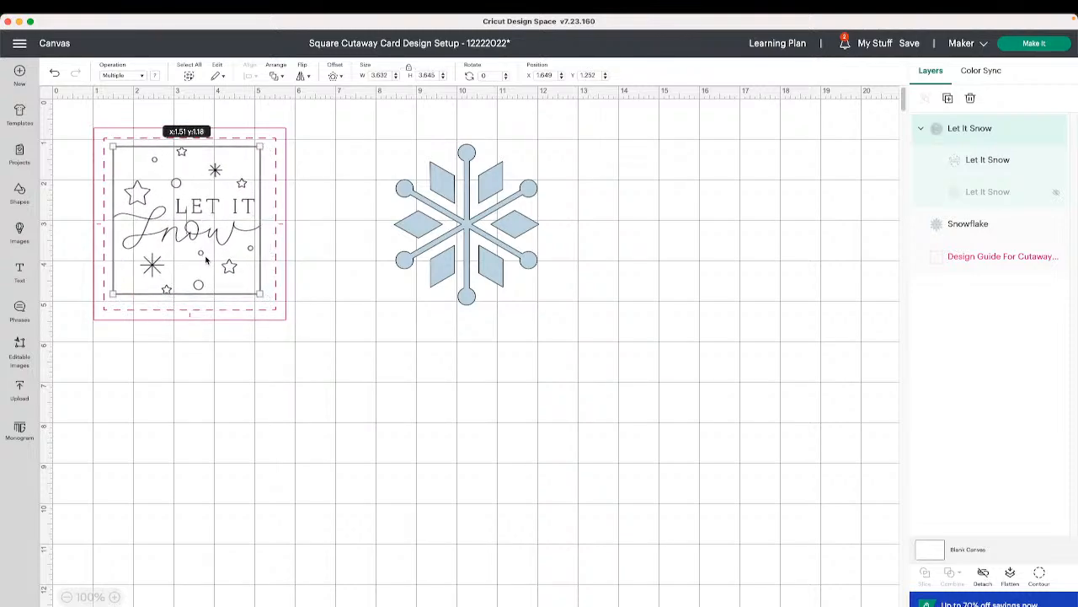
drag(252, 288, 264, 300)
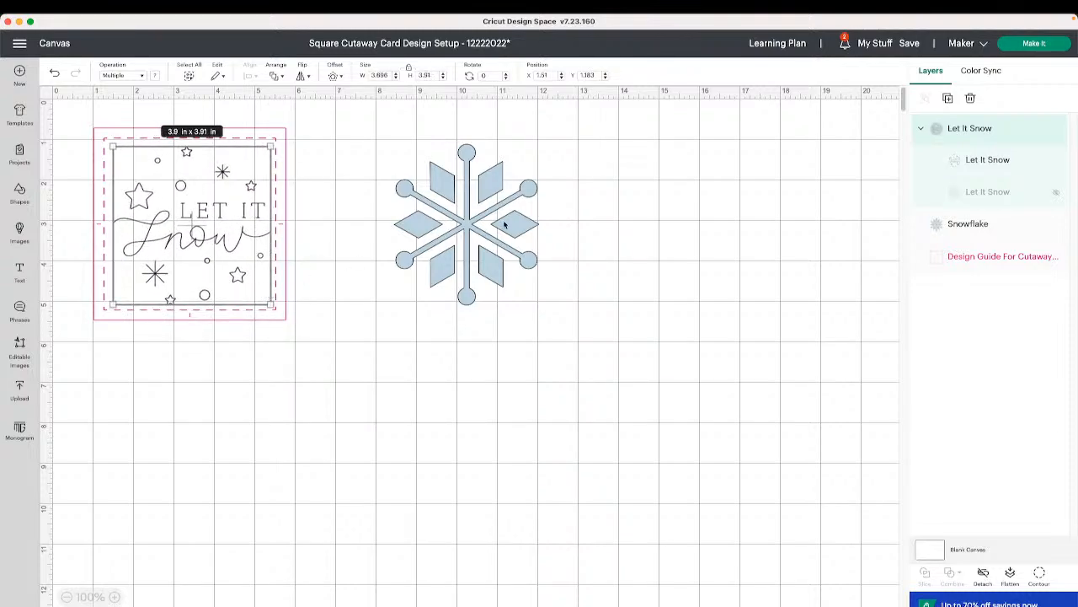
- Preview the Pen mat in Make It and cancel back to the canvas
click(1035, 43)
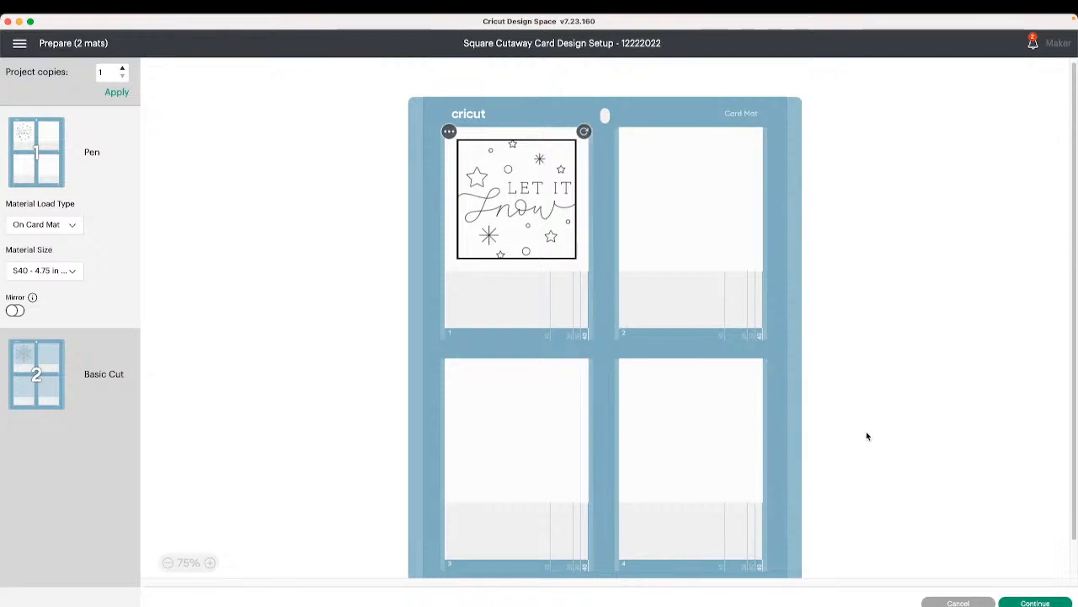
click(958, 602)
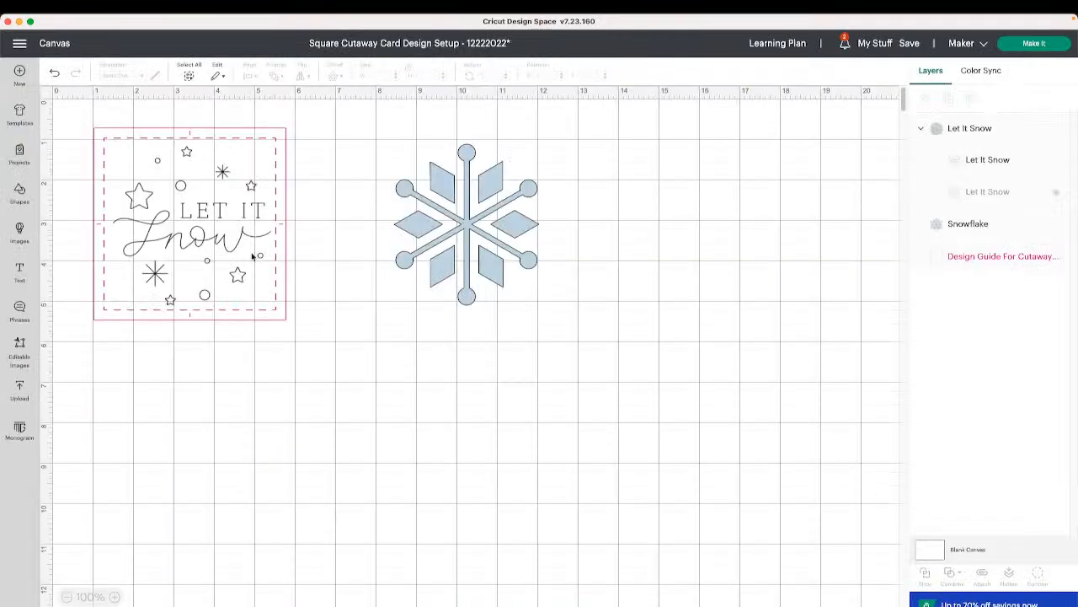
- Move the Let It Snow design off the card onto the snowflake area
click(270, 272)
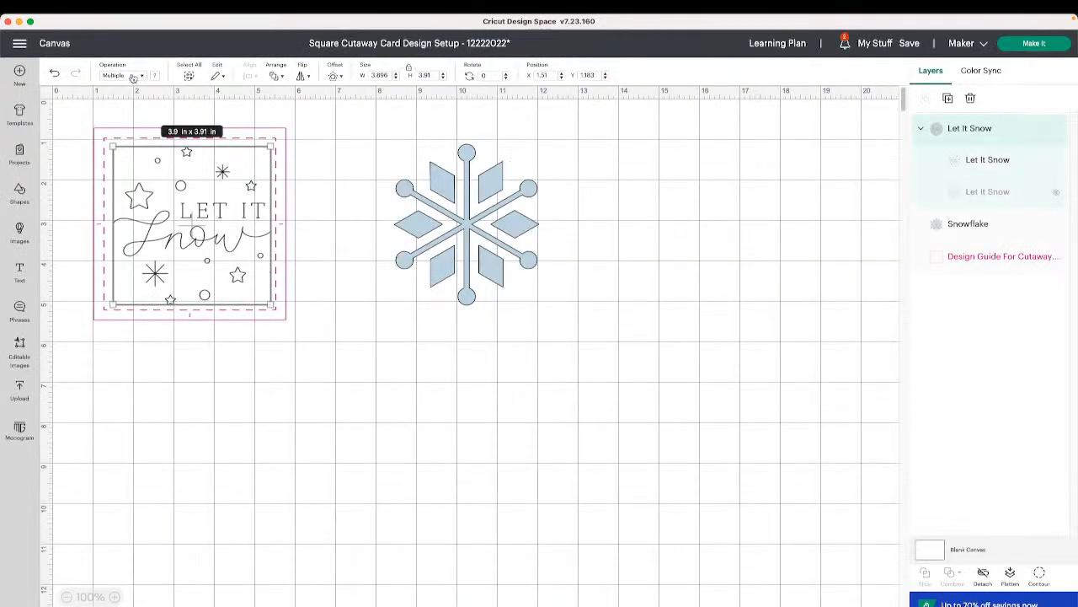
drag(239, 211, 572, 279)
click(347, 239)
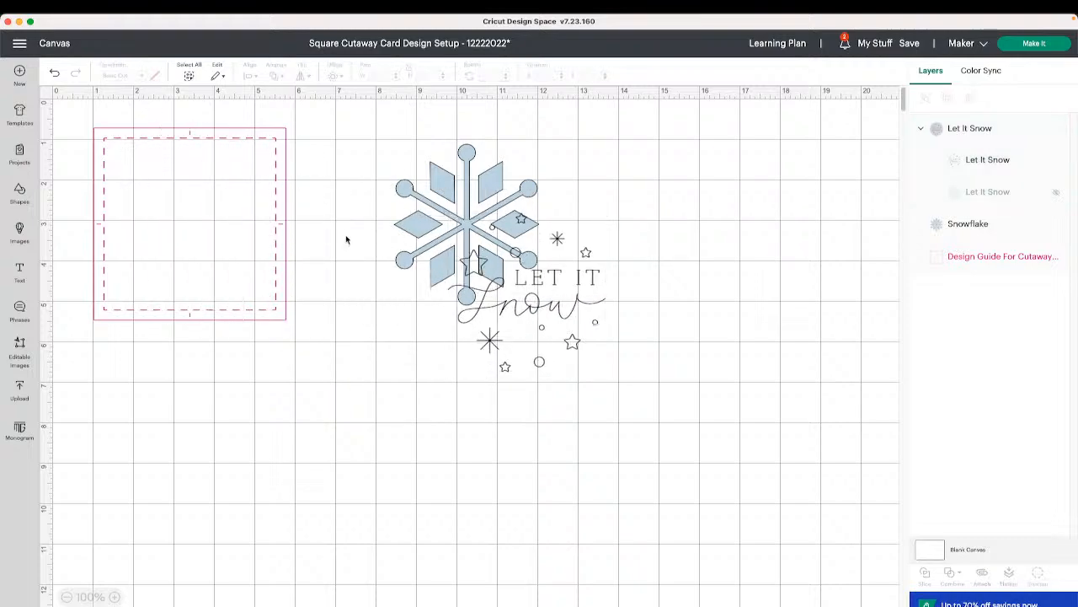
- Inspect the design guide's operation options
click(202, 169)
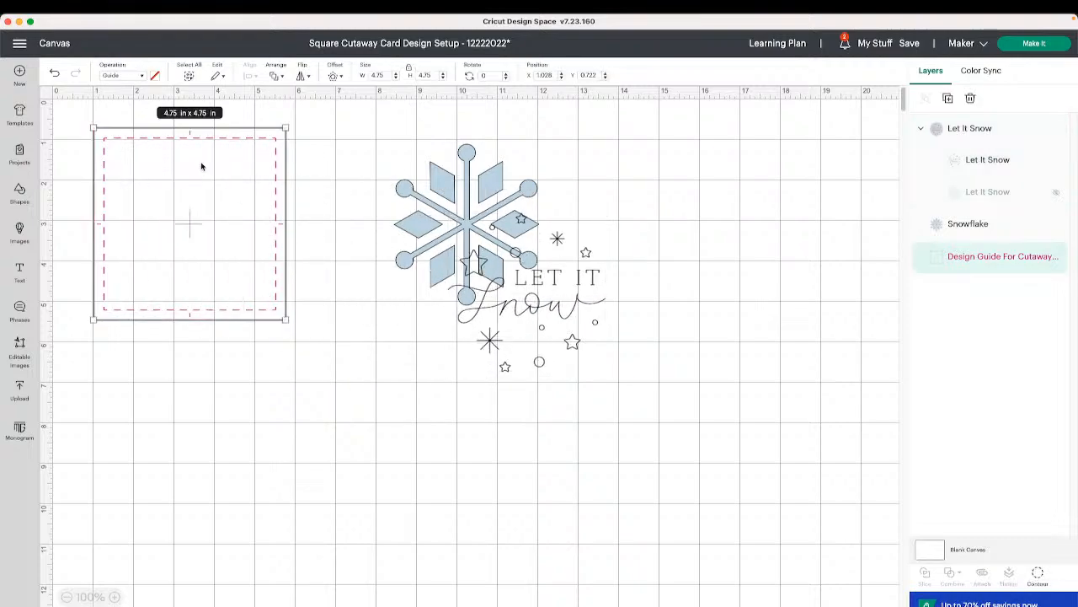
click(135, 76)
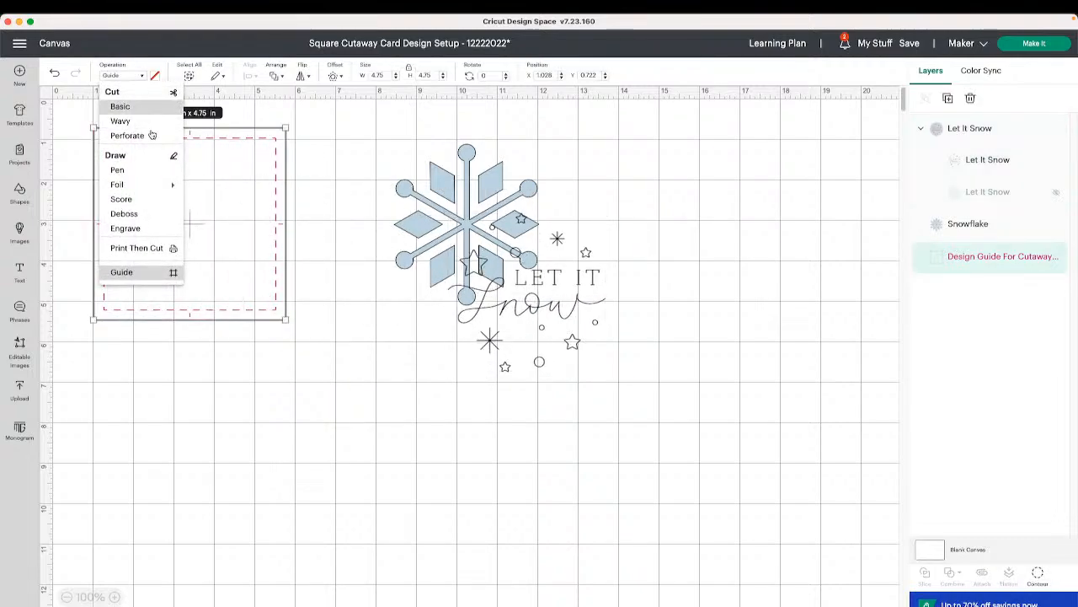
click(154, 279)
click(329, 310)
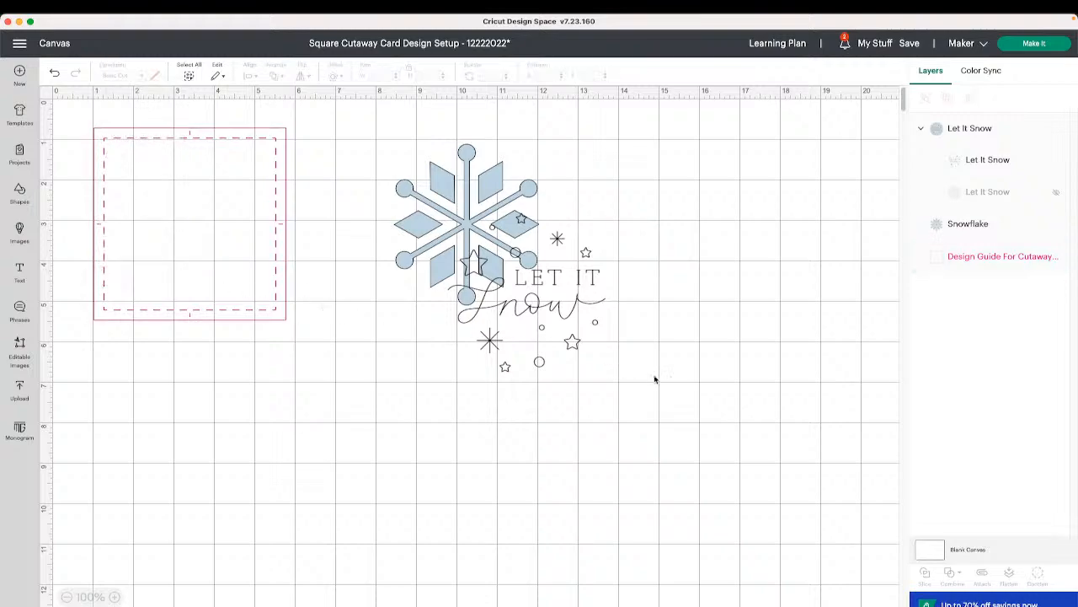
- Start a new blank project, replacing the current one
drag(671, 381, 545, 311)
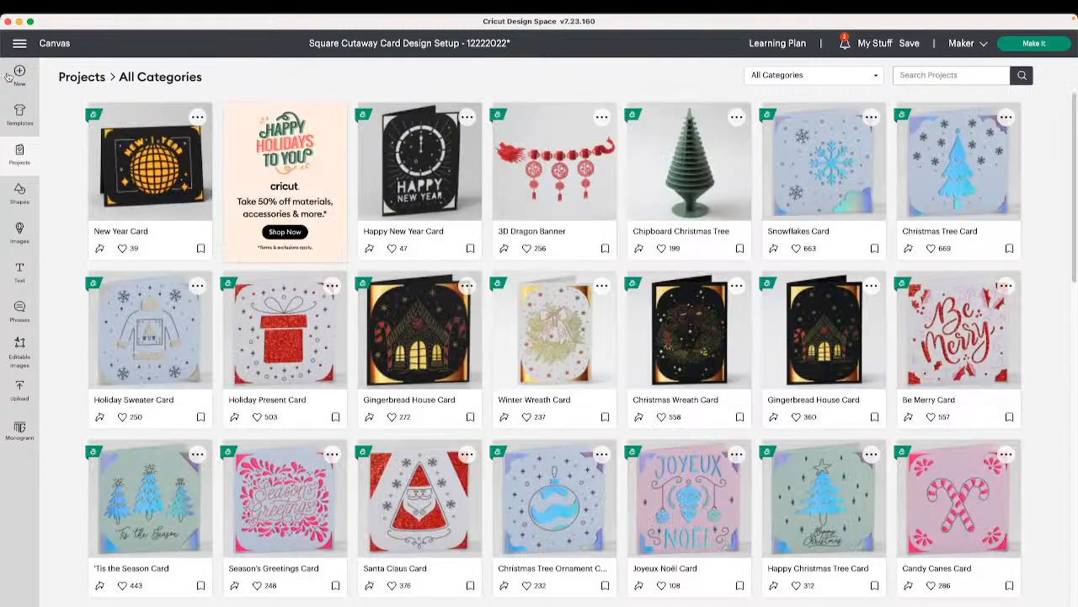
click(19, 73)
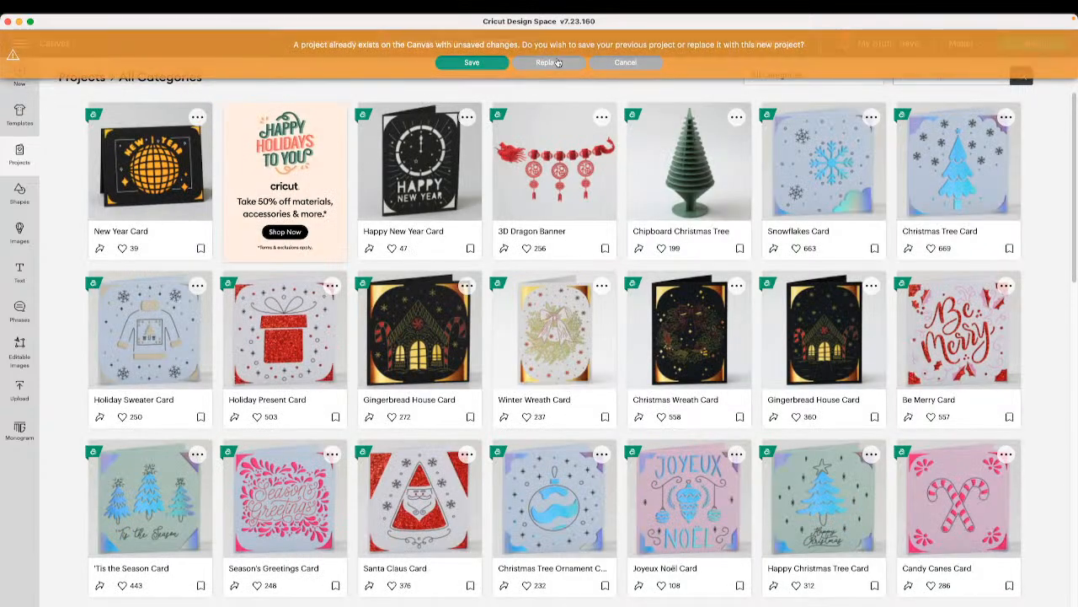
click(553, 63)
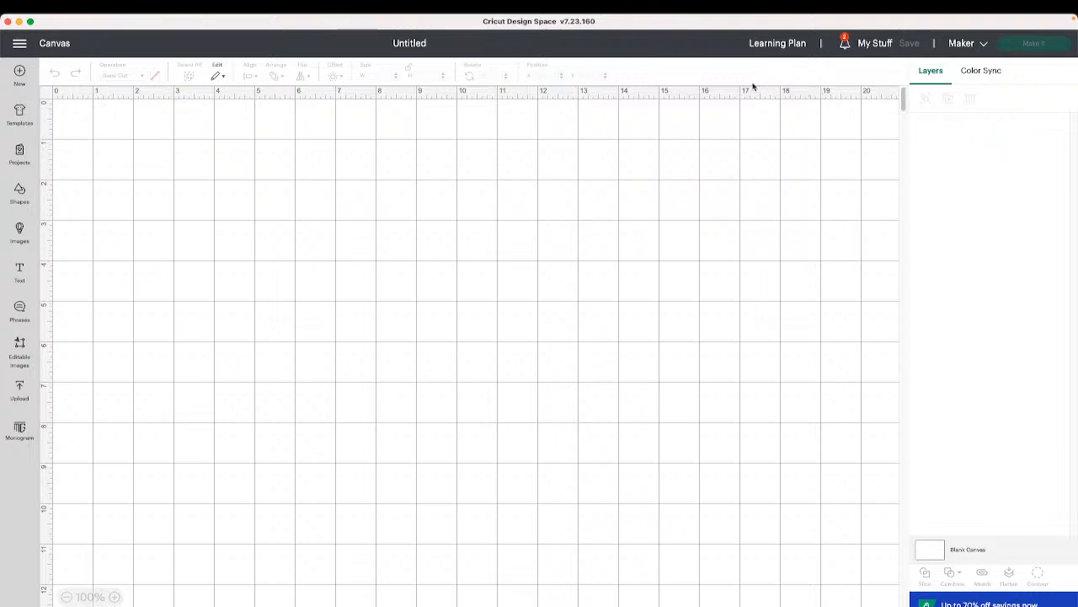
- Open Square Cutaway Card Design Setup from the Cutaway Cards project category
click(20, 153)
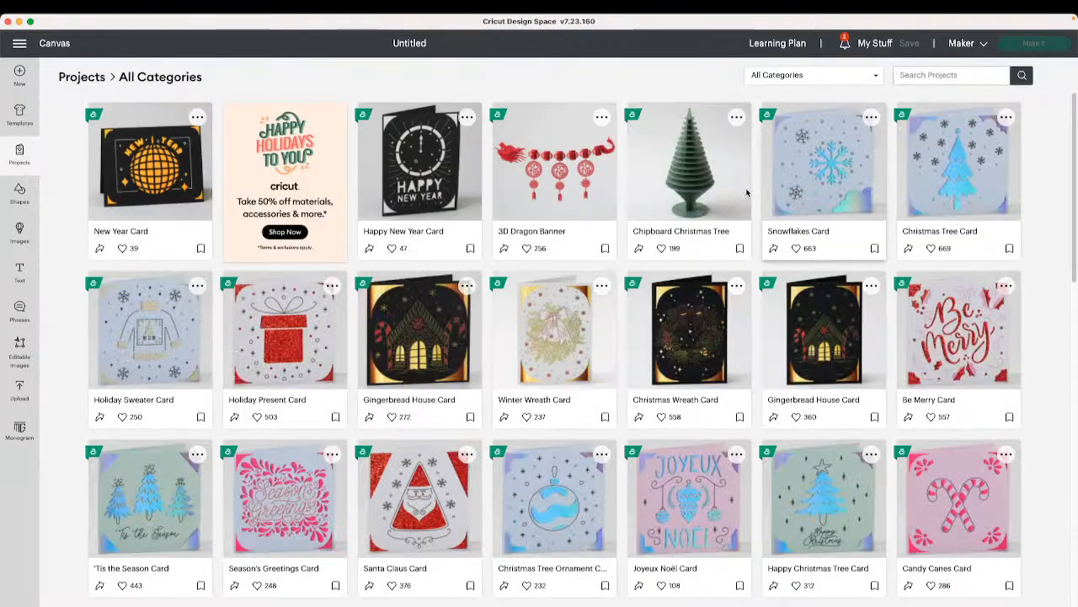
click(847, 80)
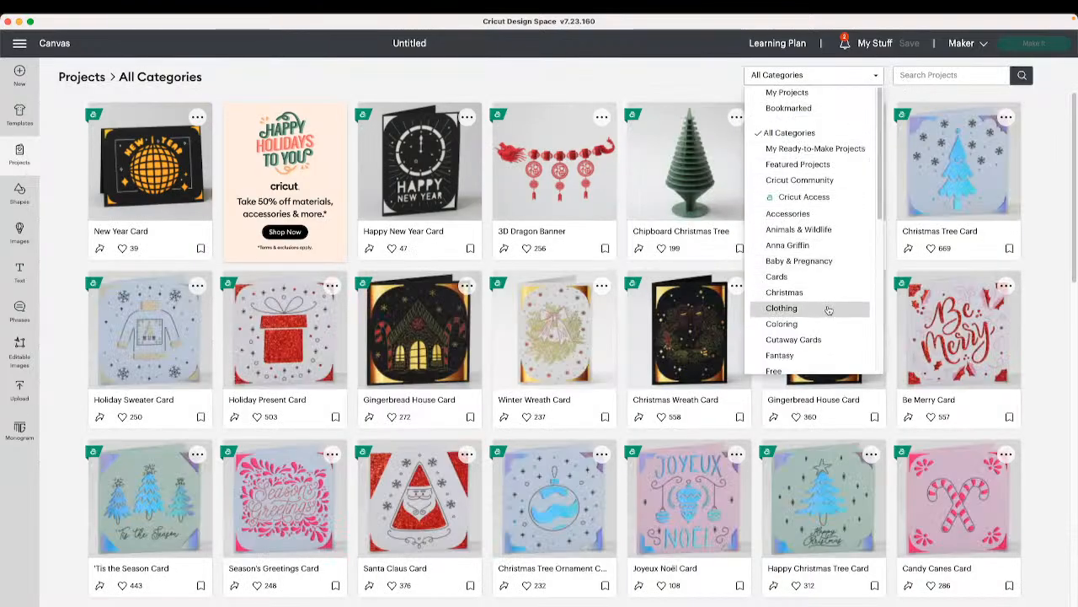
click(831, 340)
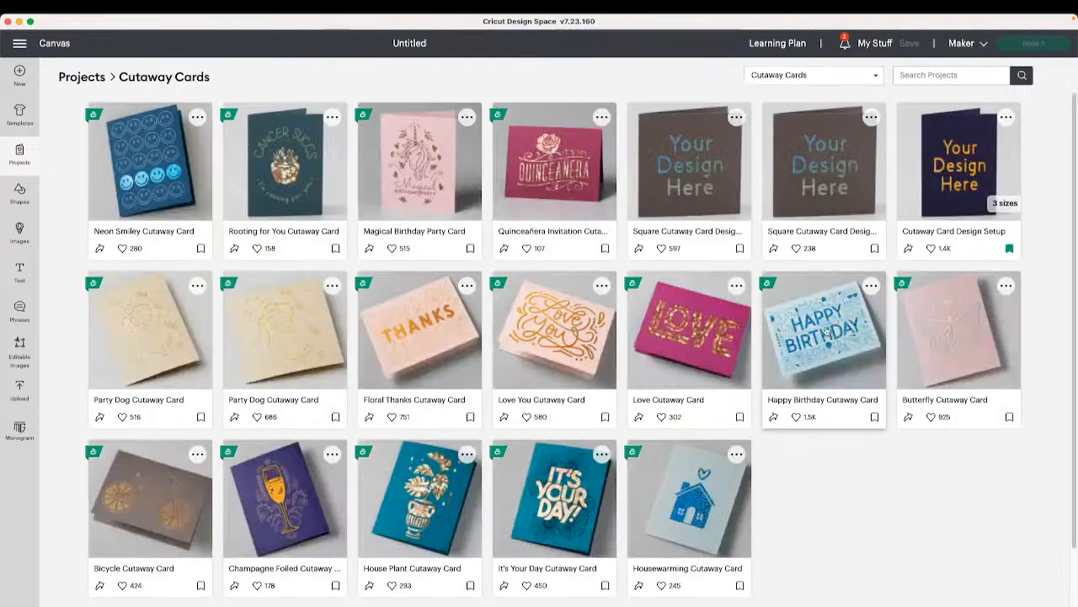
click(813, 174)
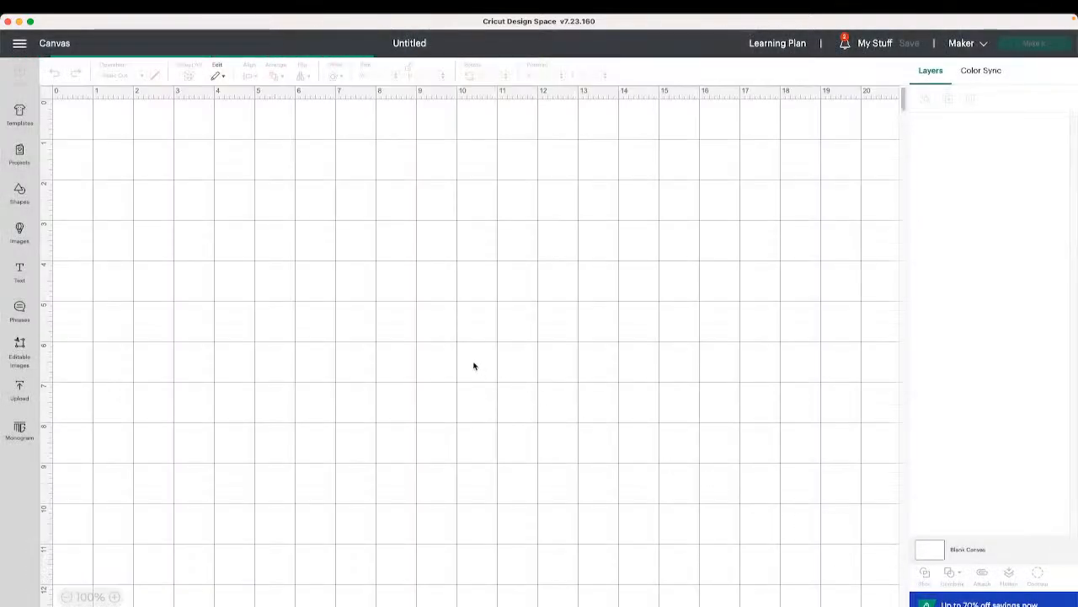
right_click(460, 320)
click(491, 250)
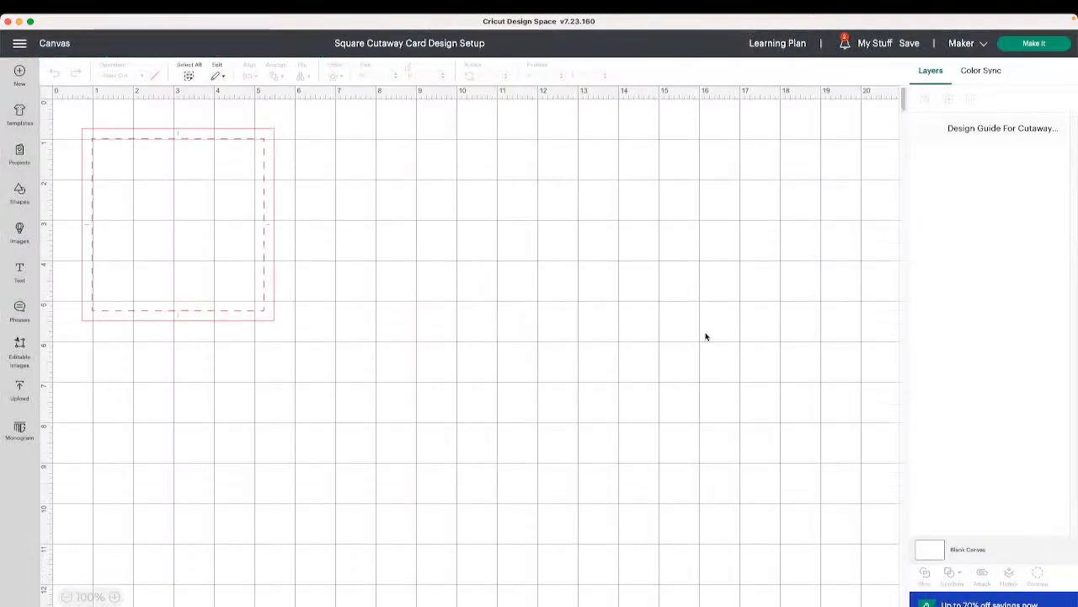
- Paste the snowflake onto the new card canvas
right_click(479, 274)
click(510, 354)
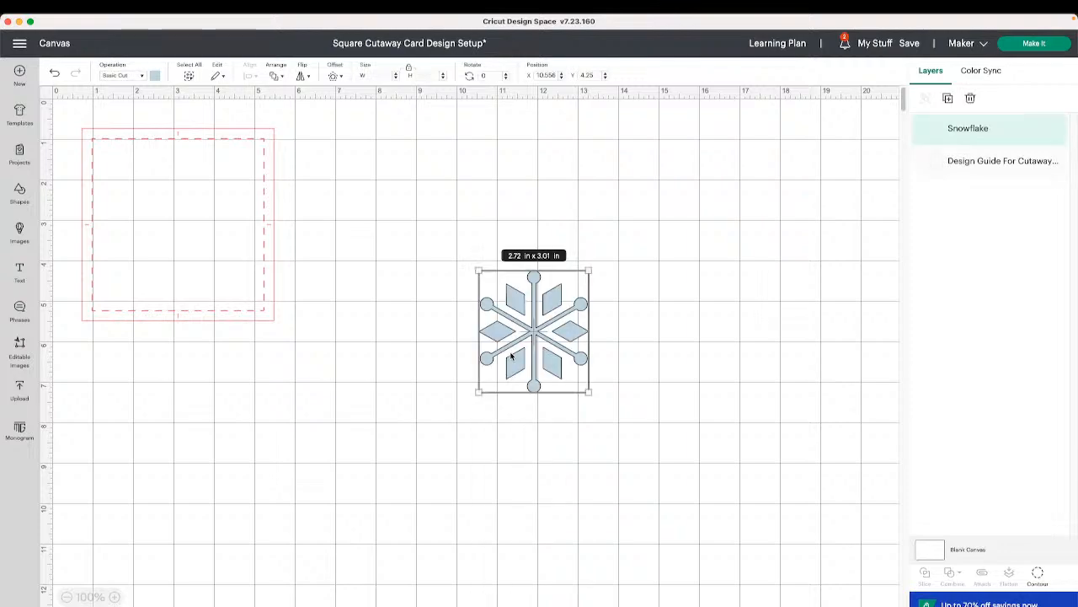
- Set the design guide's operation to Guide
click(228, 169)
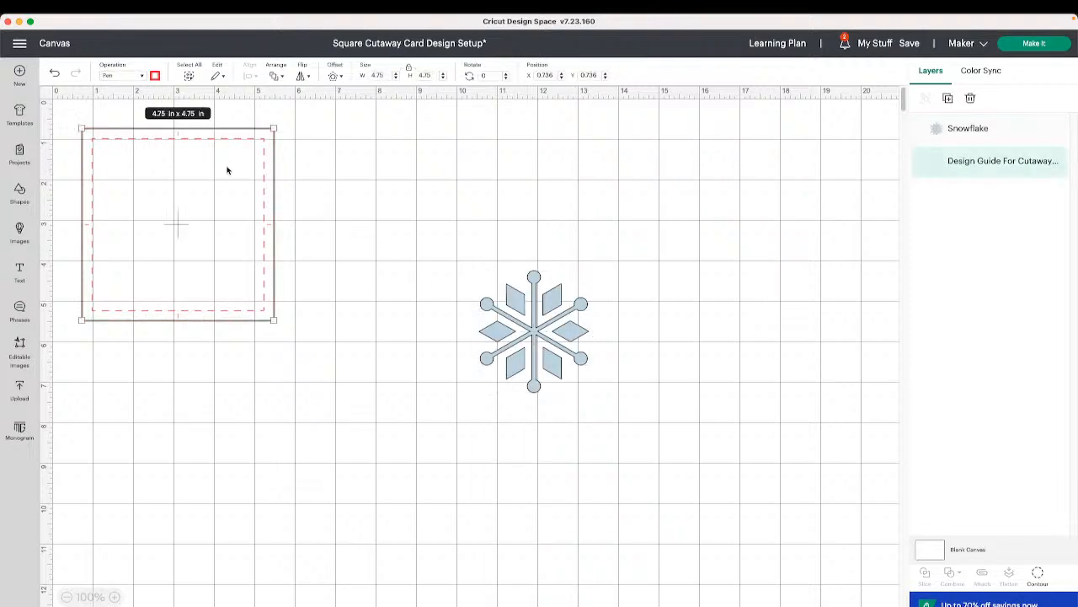
click(139, 77)
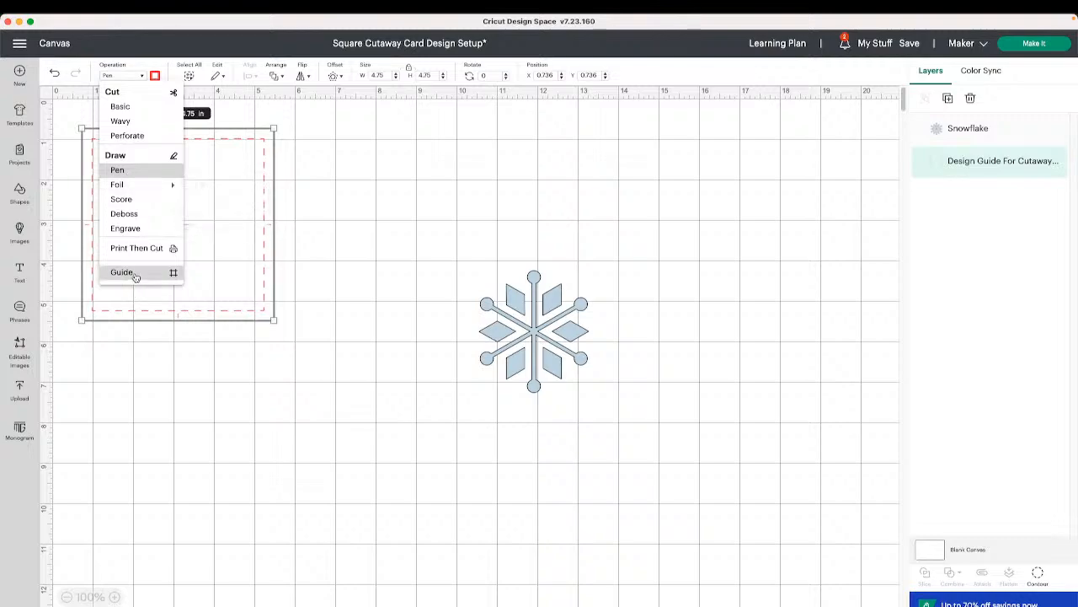
click(122, 272)
- Move the snowflake into the centre of the card's design guide
click(468, 249)
drag(552, 348, 198, 236)
click(389, 255)
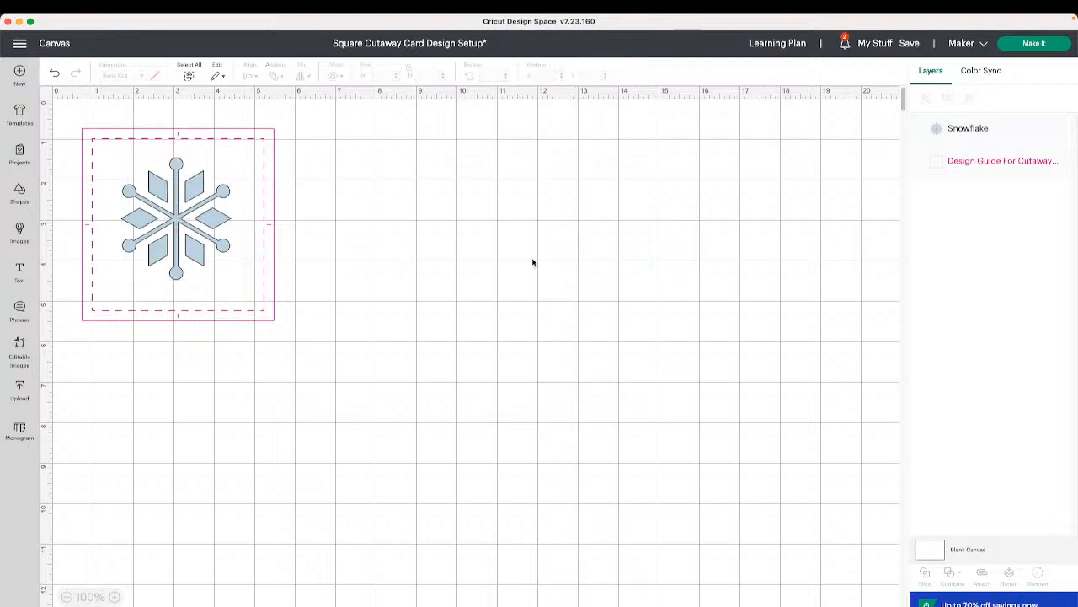
- Open the mat preview for the card design and return to the canvas
click(1034, 43)
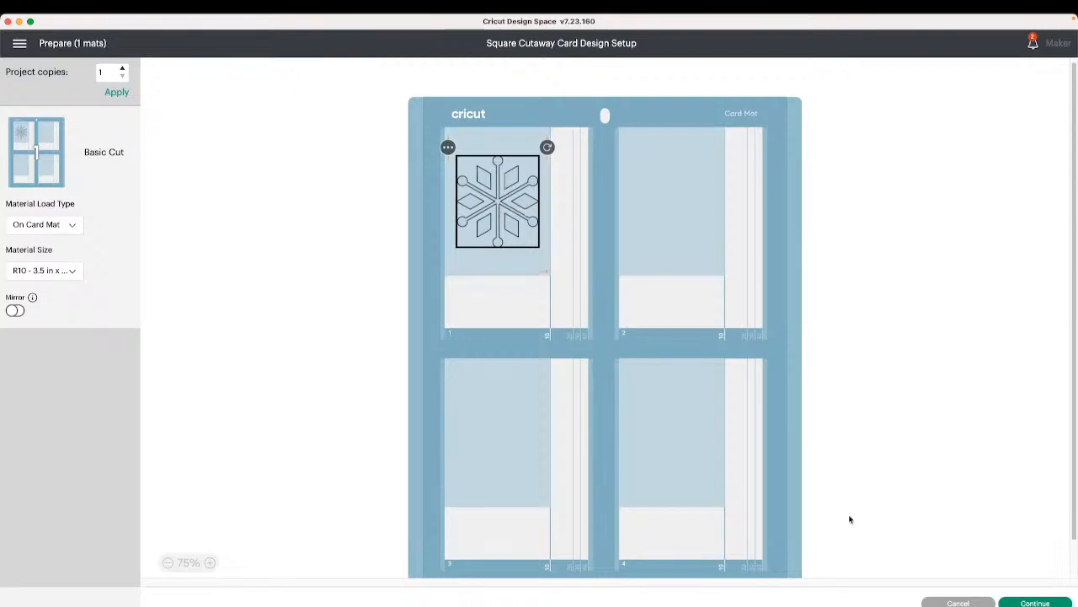
click(960, 603)
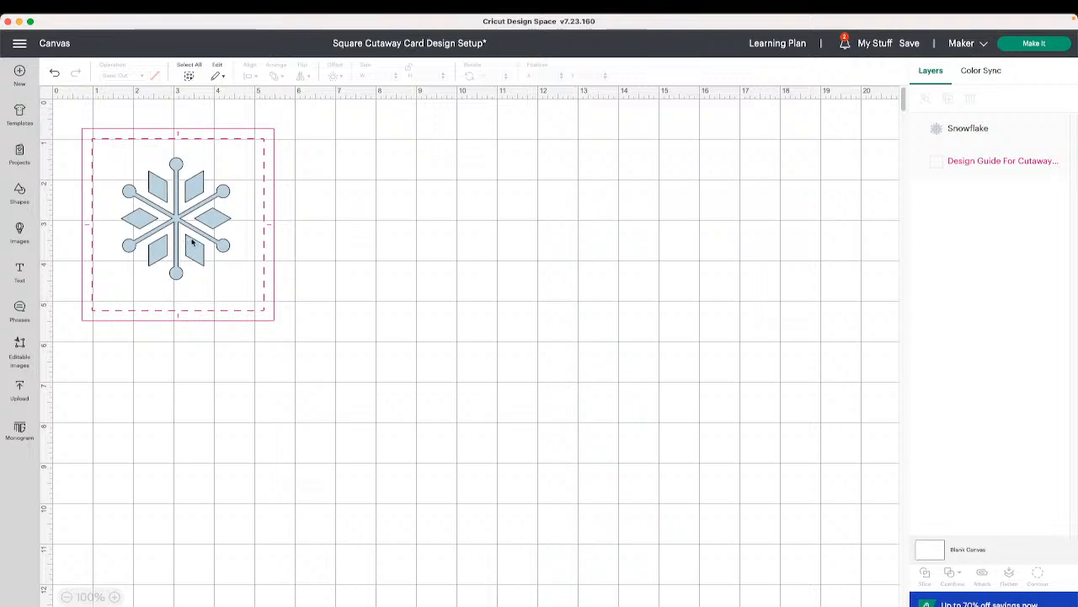
- Undo the snowflake's move and the design guide's operation change, then reopen the guide's operation options
click(56, 74)
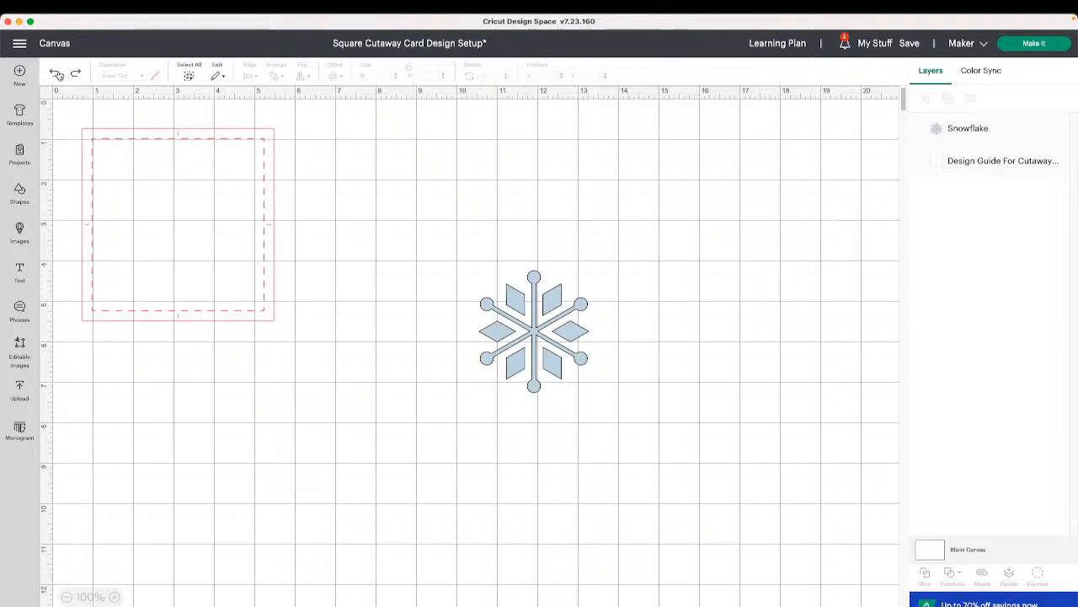
click(56, 74)
click(238, 194)
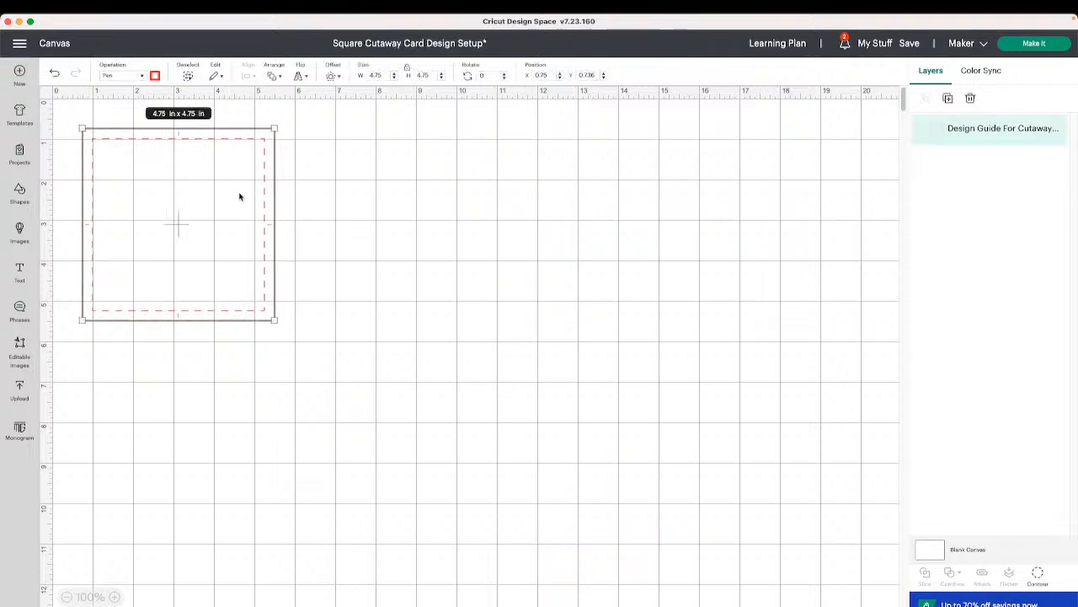
click(130, 77)
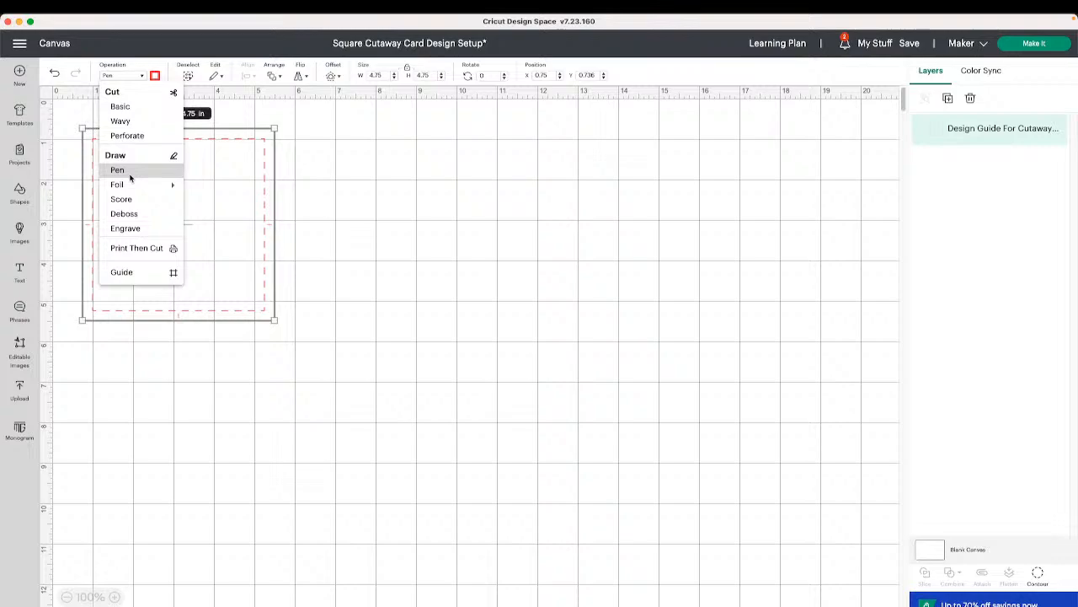
click(371, 229)
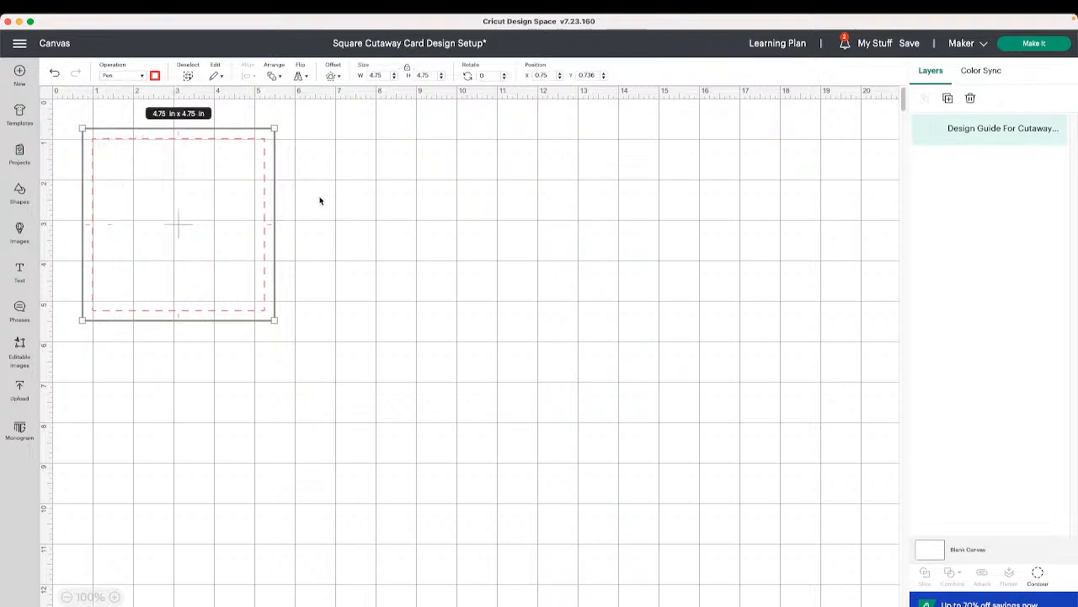
click(142, 75)
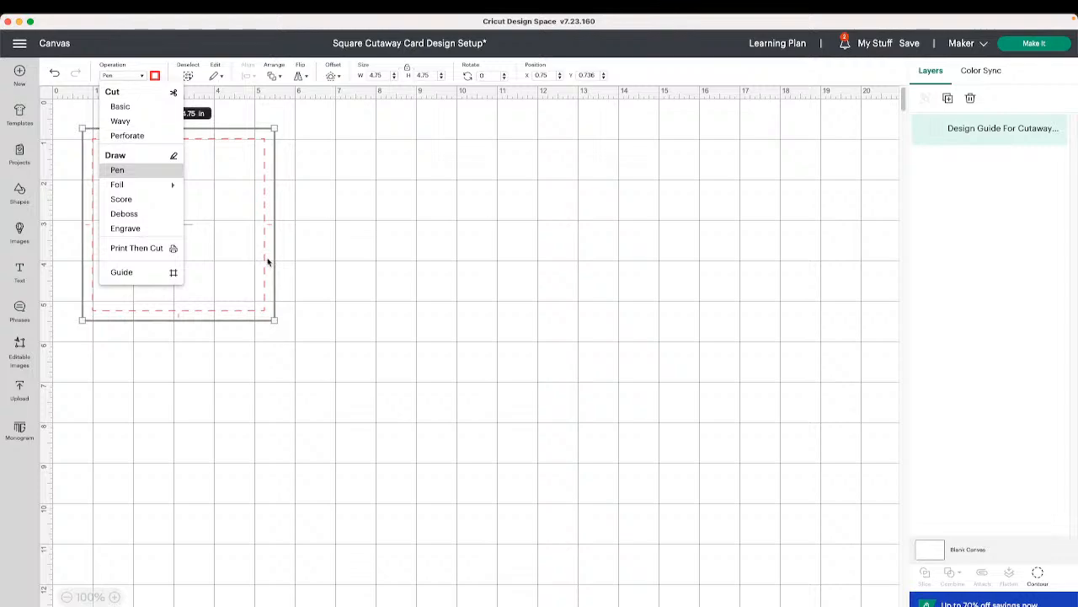
click(24, 51)
click(25, 51)
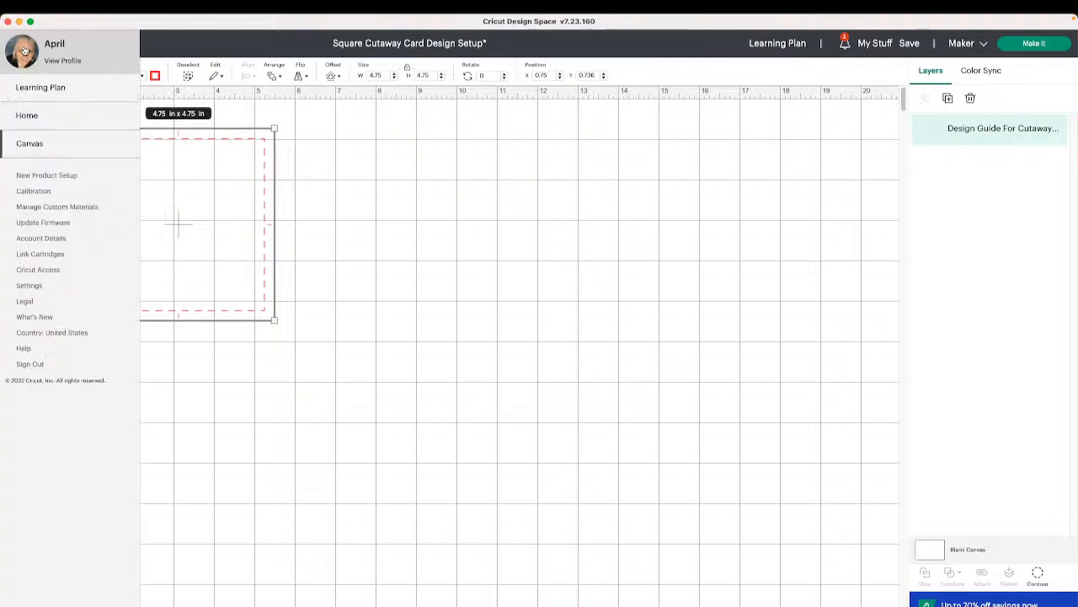
click(432, 147)
- Open the saved Square Cutaway Card Design Setup - 12222022 project from My Stuff onto the canvas
click(868, 44)
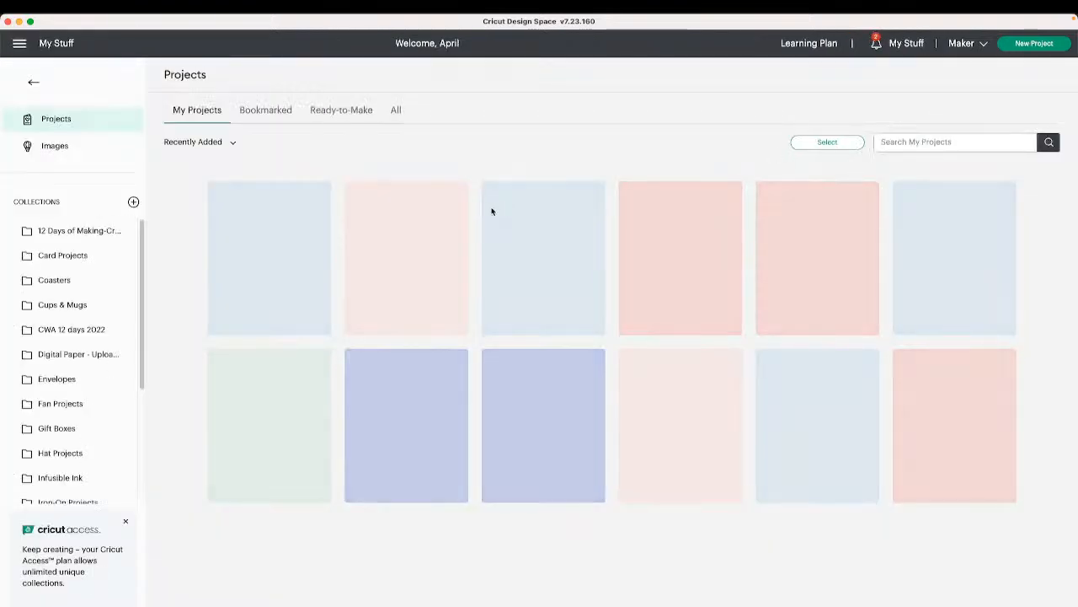
click(305, 232)
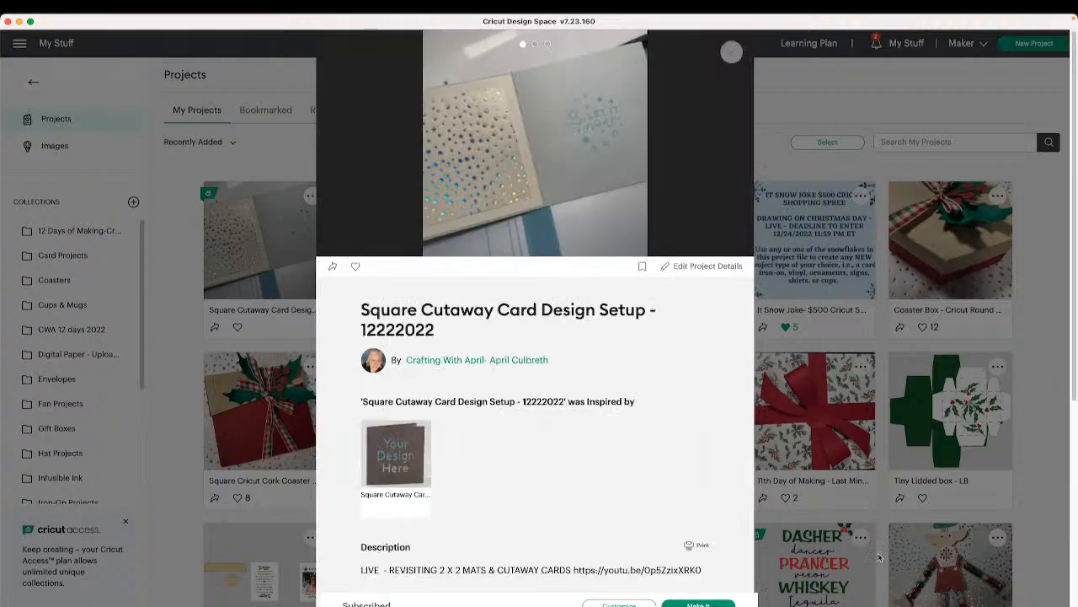
click(619, 604)
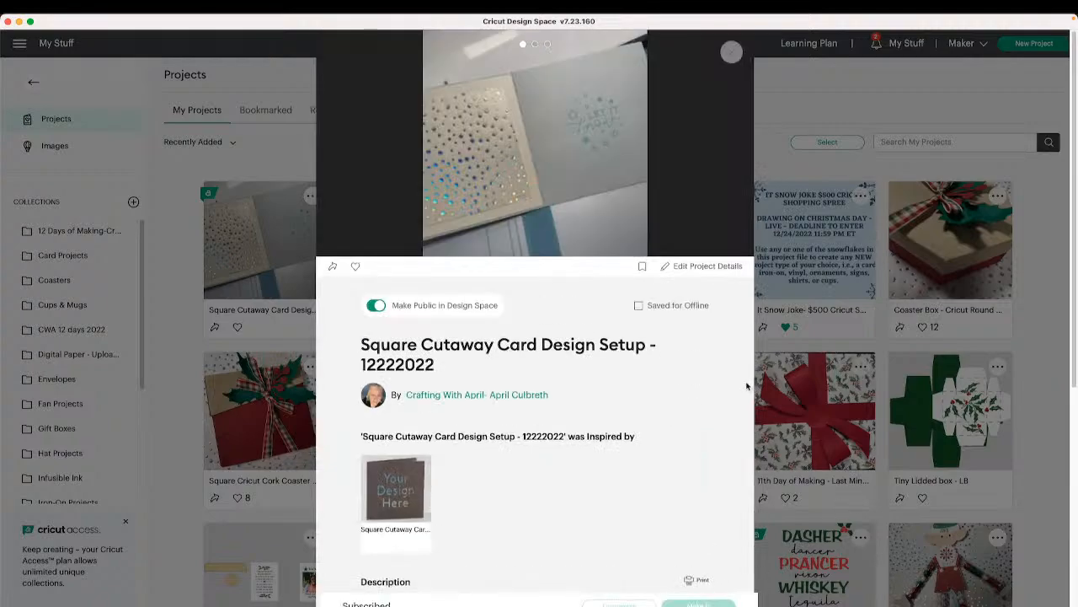
click(539, 62)
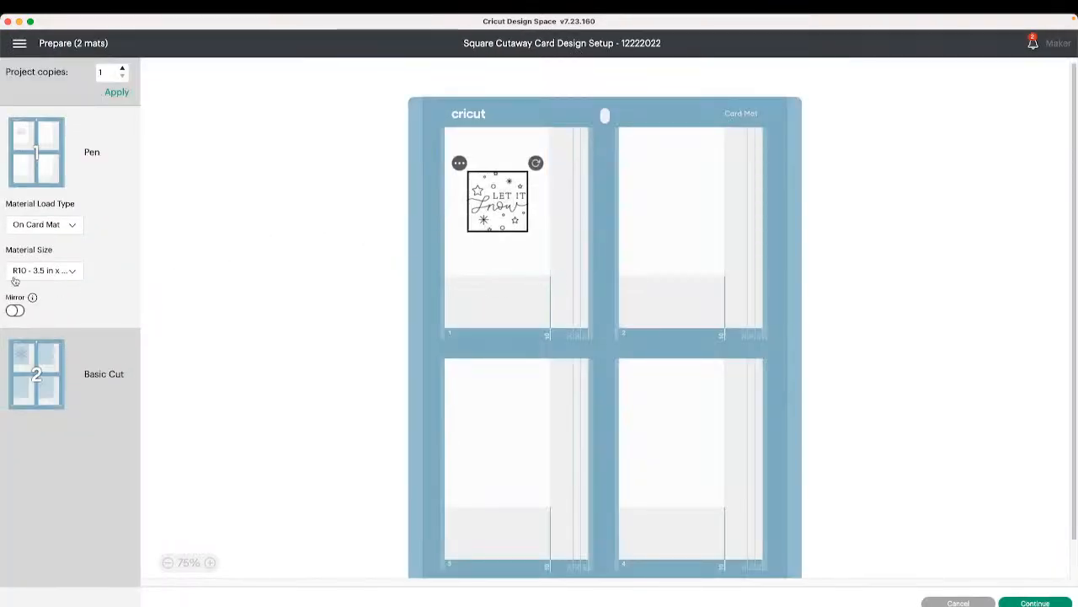
click(959, 602)
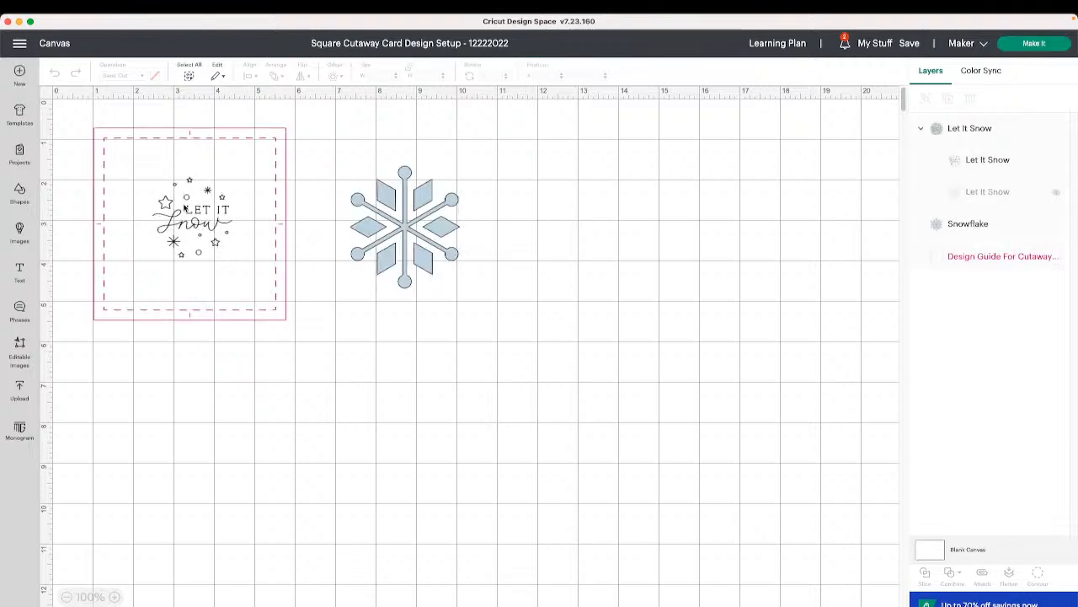
- Move the design guide down below the designs and the Let It Snow design off to the right
click(182, 209)
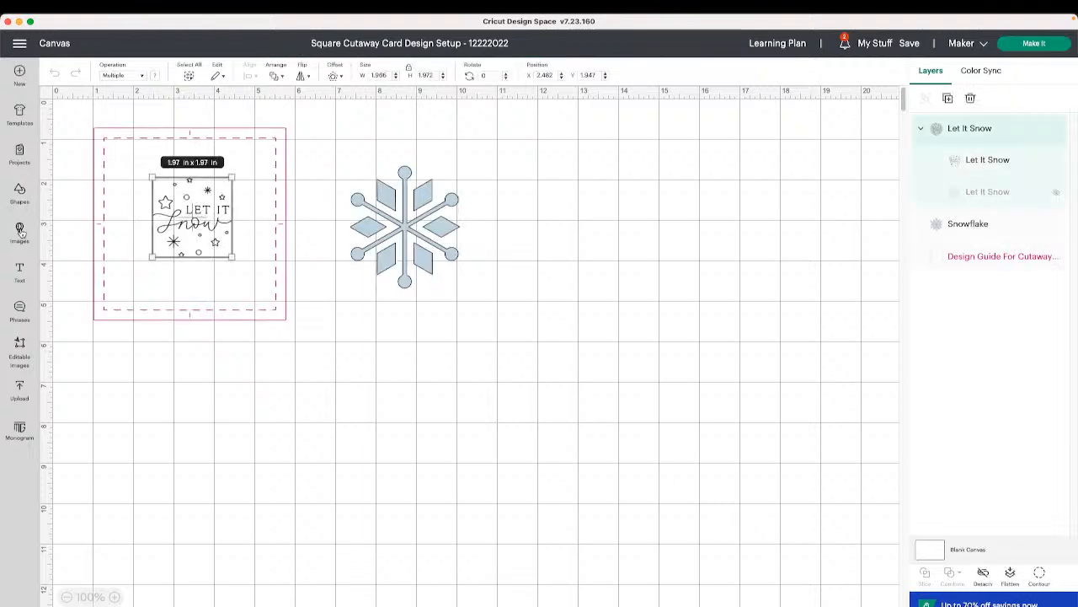
click(193, 130)
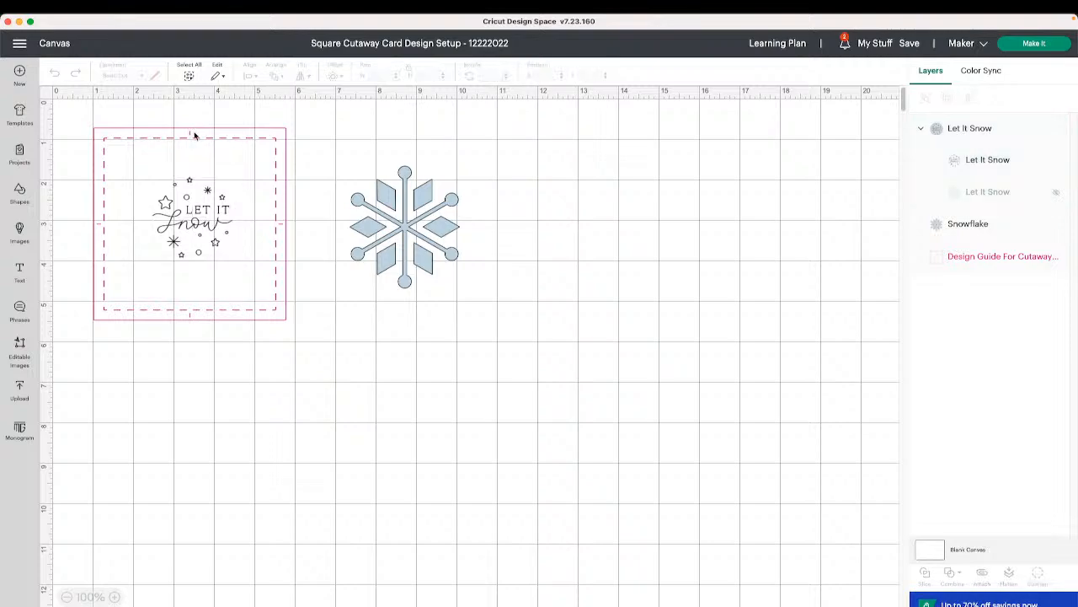
click(216, 138)
drag(216, 138, 235, 329)
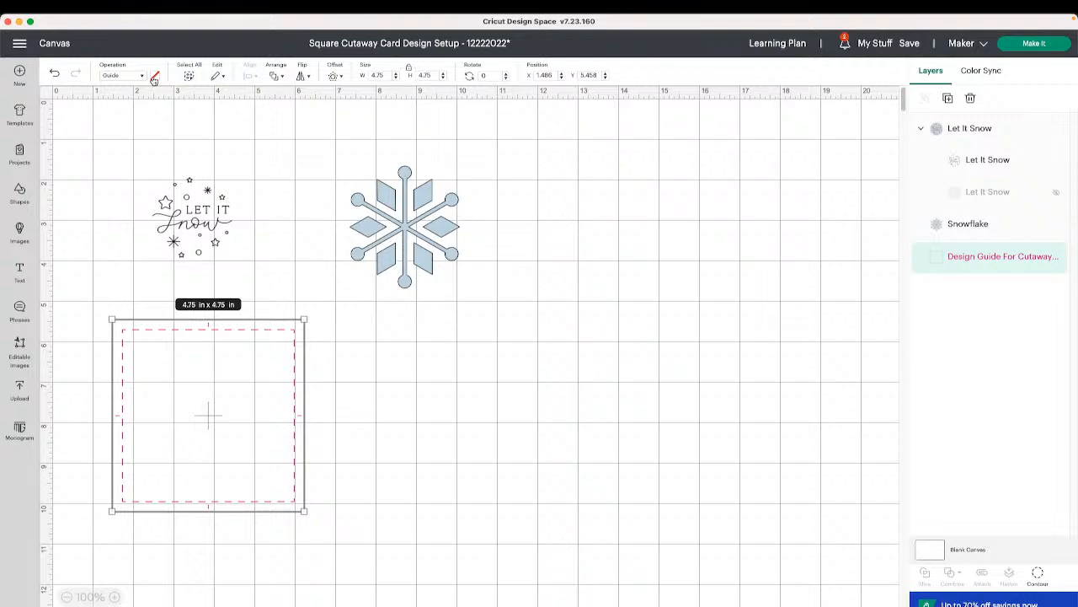
click(392, 285)
click(256, 331)
drag(199, 211, 565, 225)
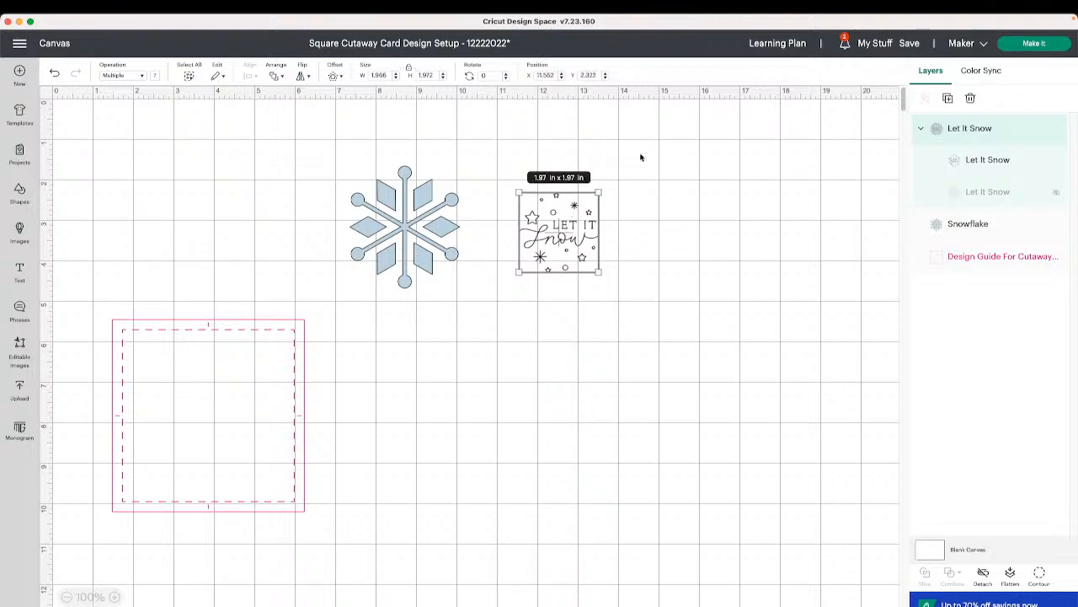
- Open the mat preview and set the Basic Cut mat's material size to S40 - 4.75 in x 4.75 in
click(1033, 44)
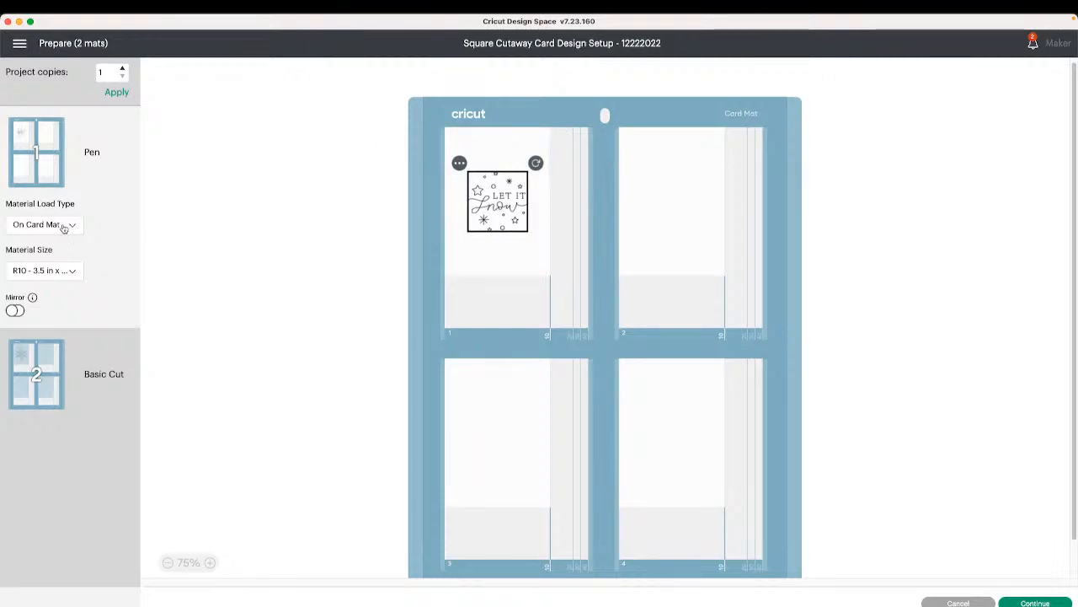
click(66, 271)
click(72, 356)
click(48, 386)
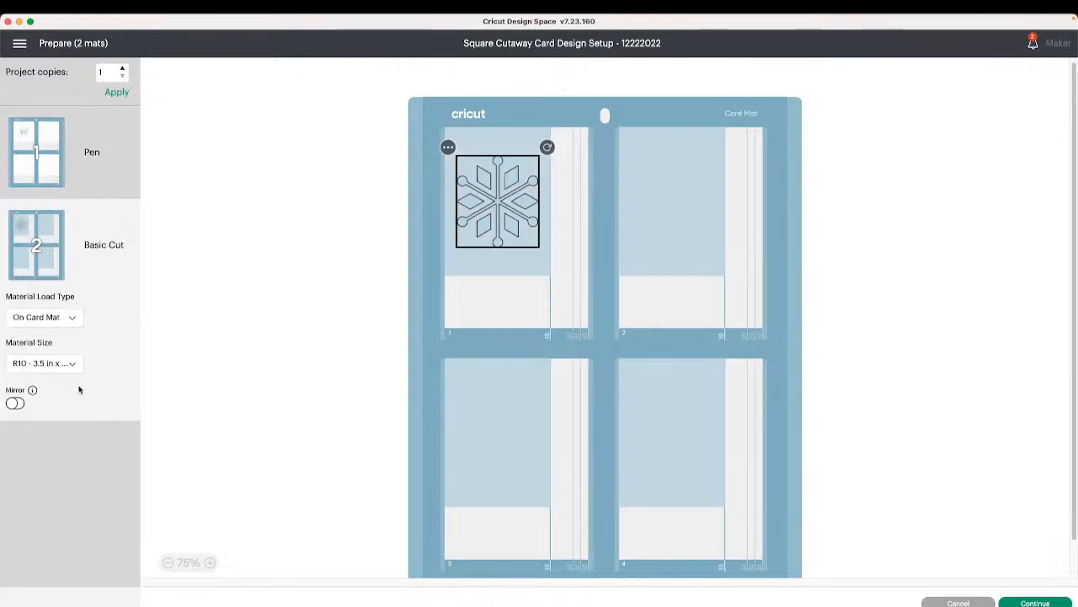
click(38, 368)
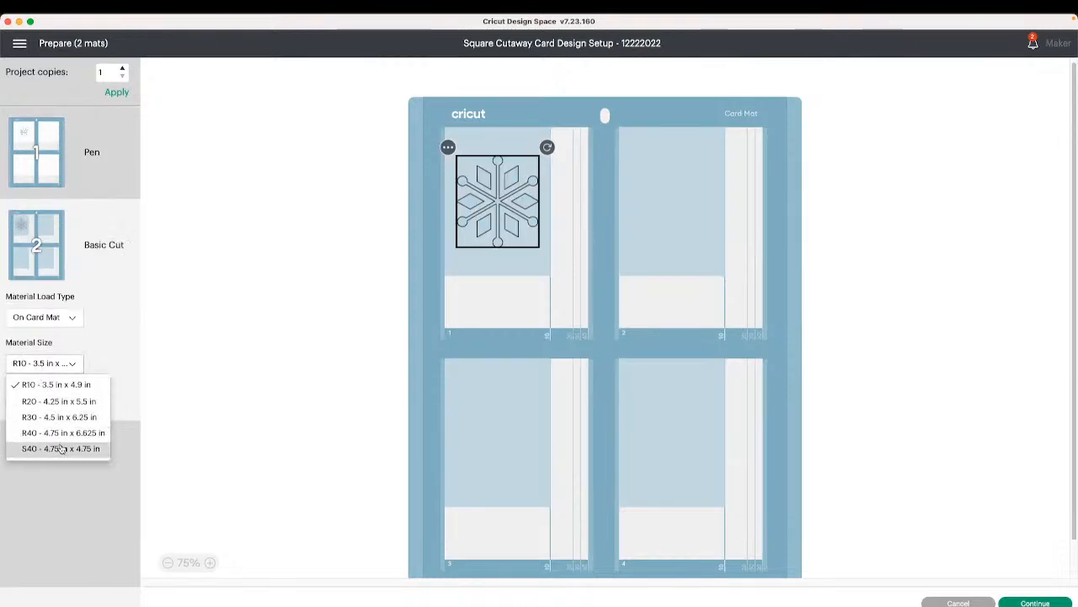
click(61, 447)
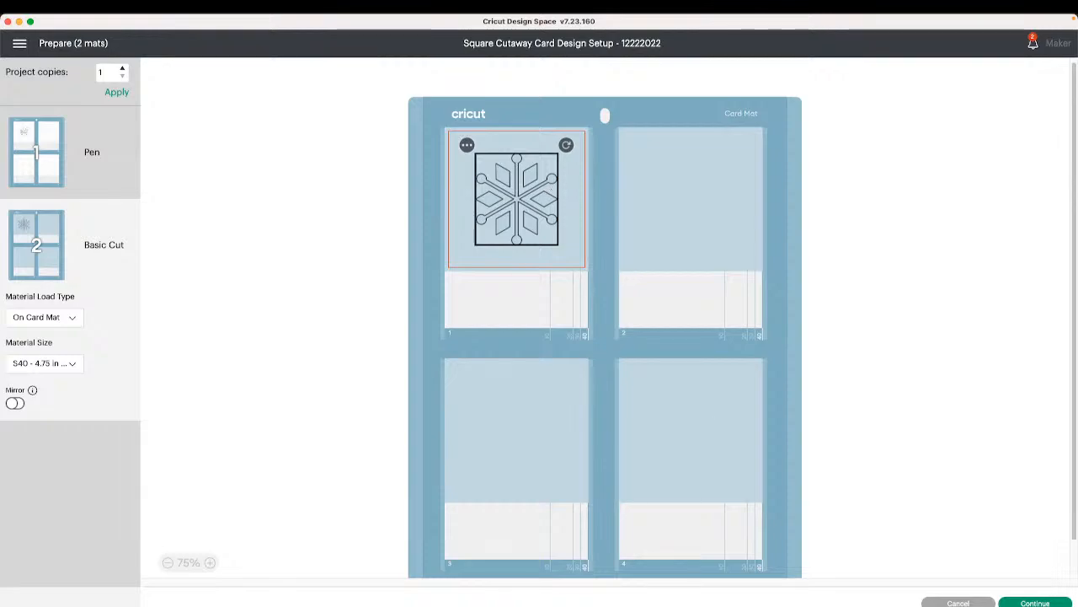
- Continue to the make screen and set the base material to Cutaway Card + Backer by searching all materials
click(1036, 603)
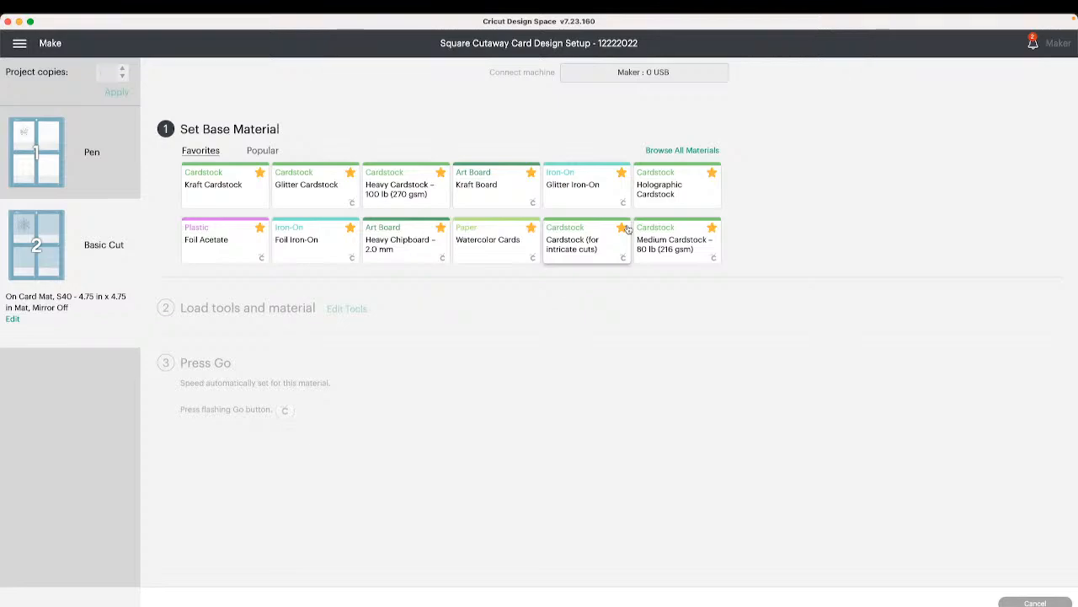
click(664, 153)
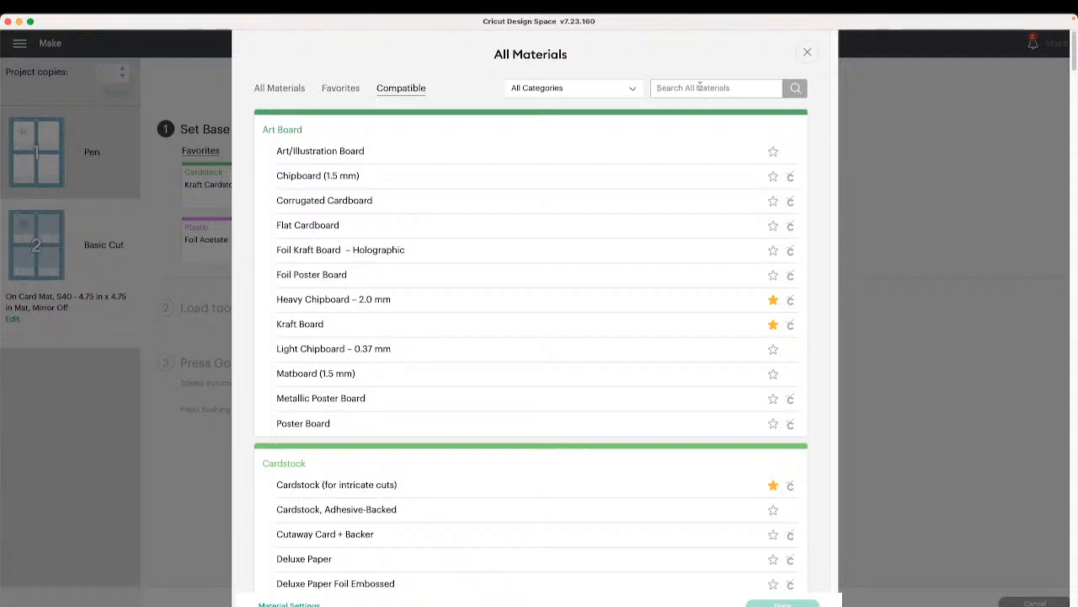
text(cutaway)
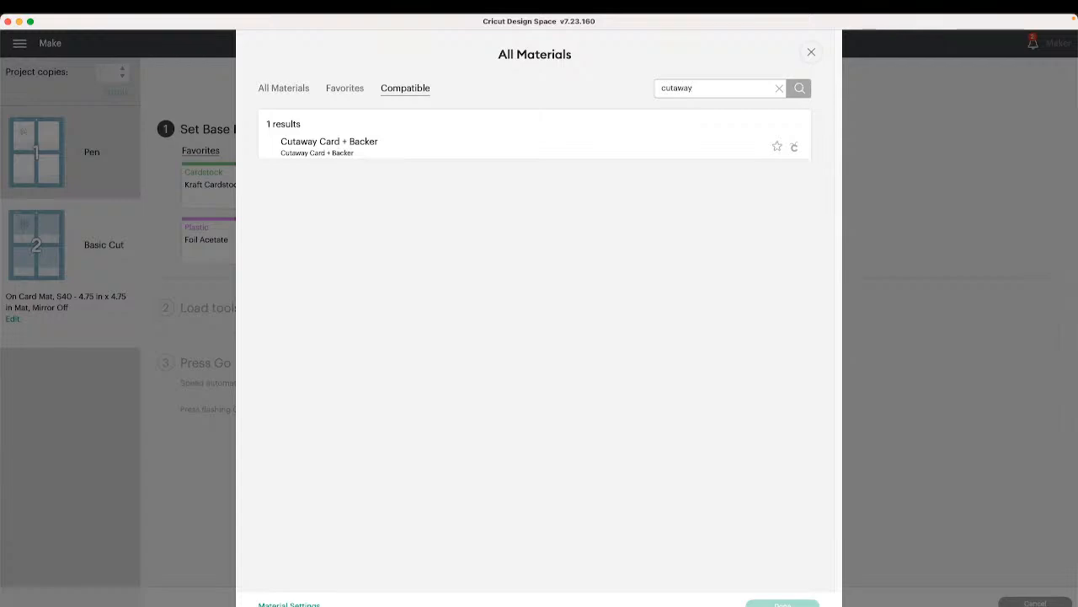
click(455, 142)
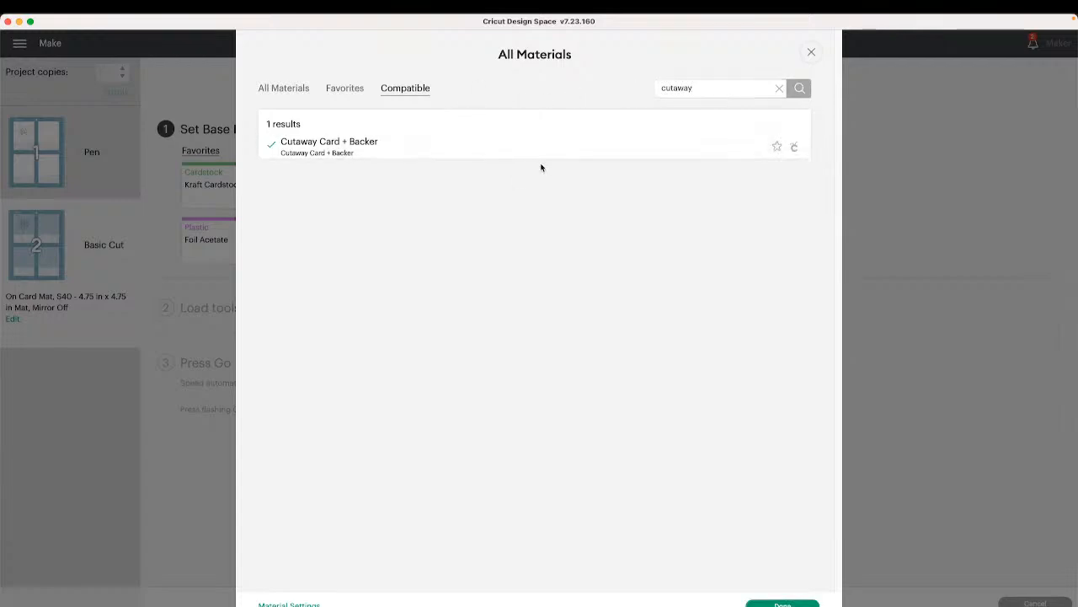
click(783, 603)
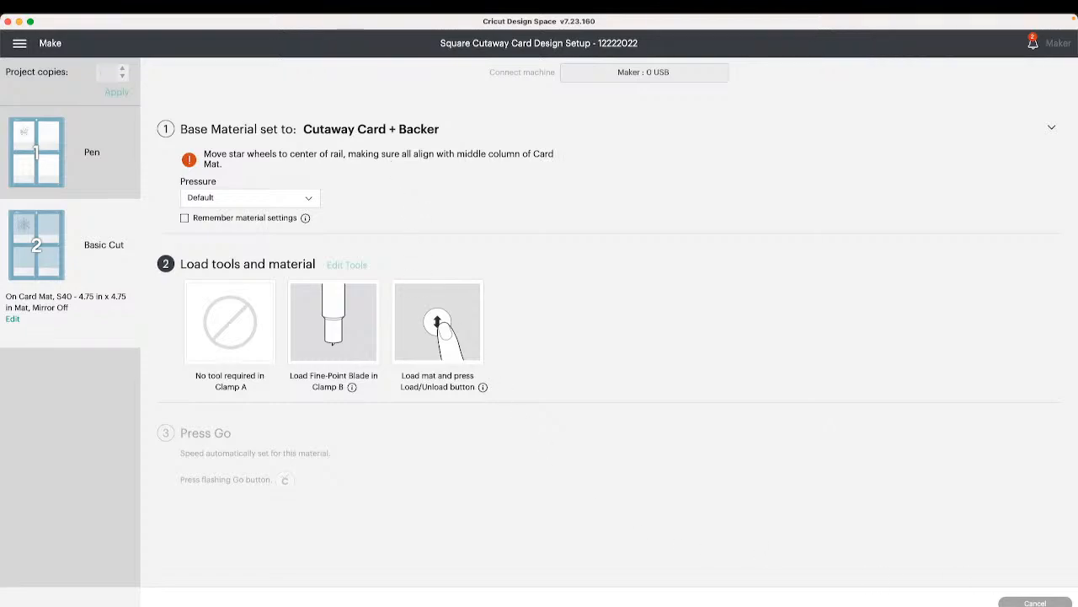
key(super+Tab)
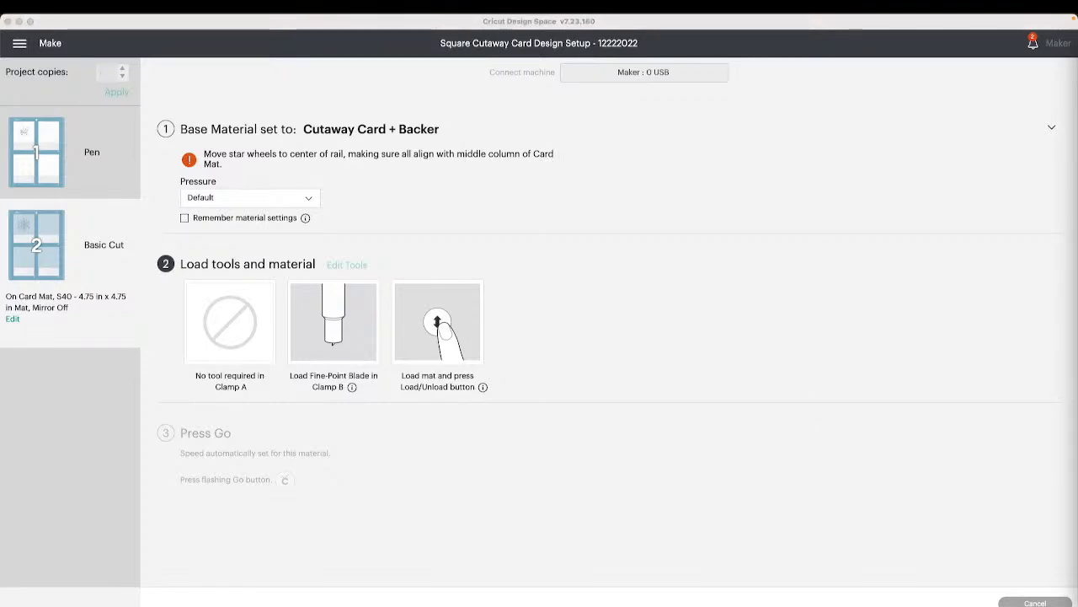